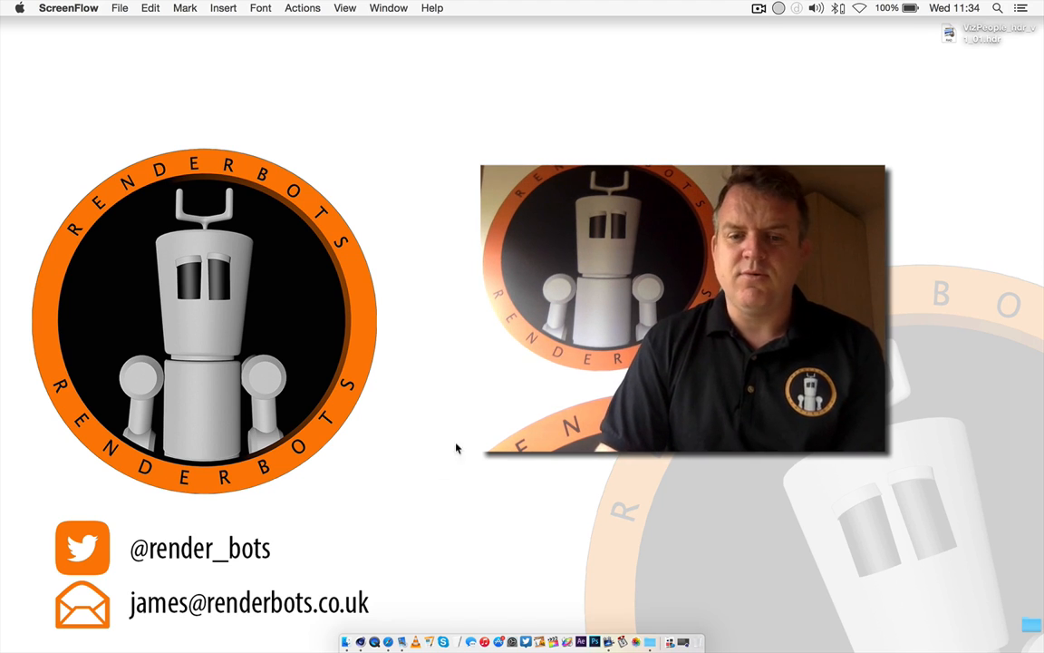
Step: Switch to Safari and look over the Solid Angle home page, including the Arnold for Cinema 4D release tile
click(388, 636)
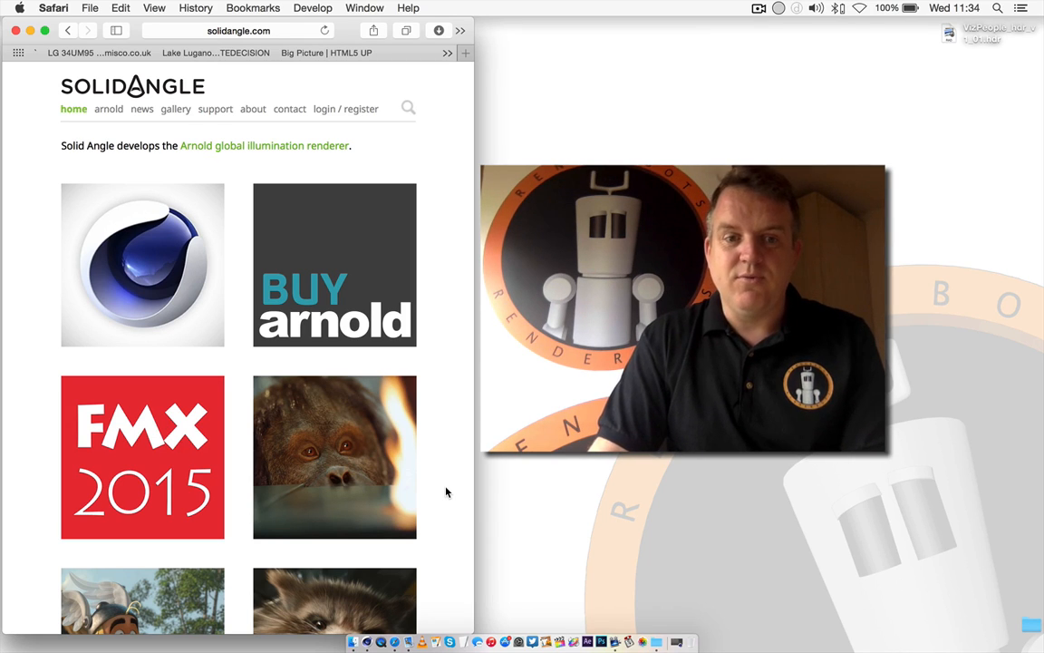
scroll(446, 492, down, 10)
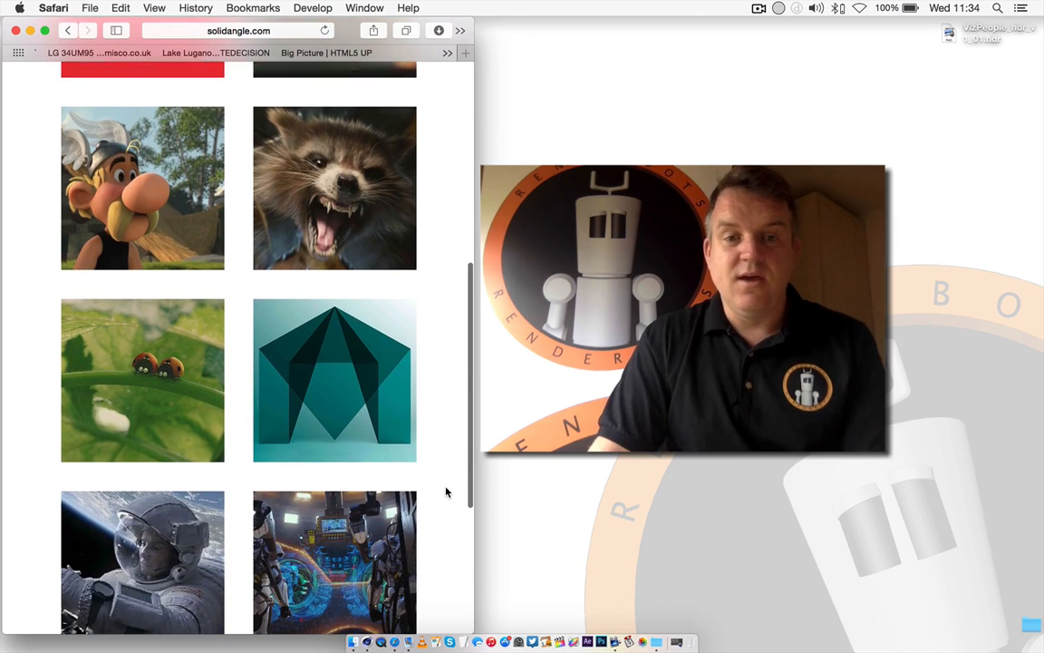
scroll(446, 493, down, 5)
scroll(446, 492, down, 2)
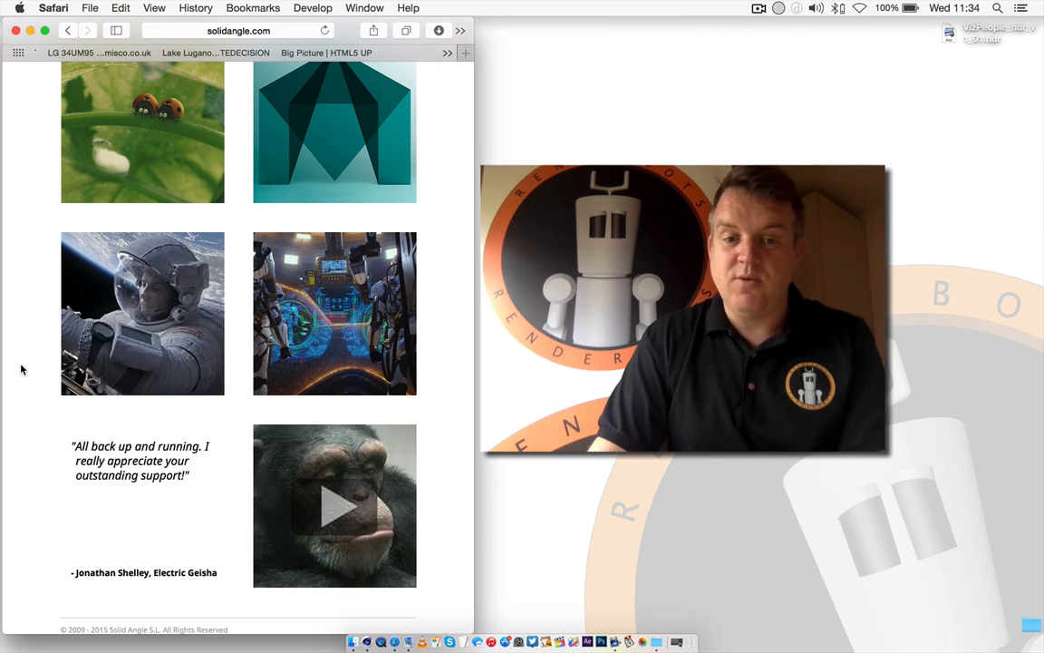
scroll(22, 369, up, 15)
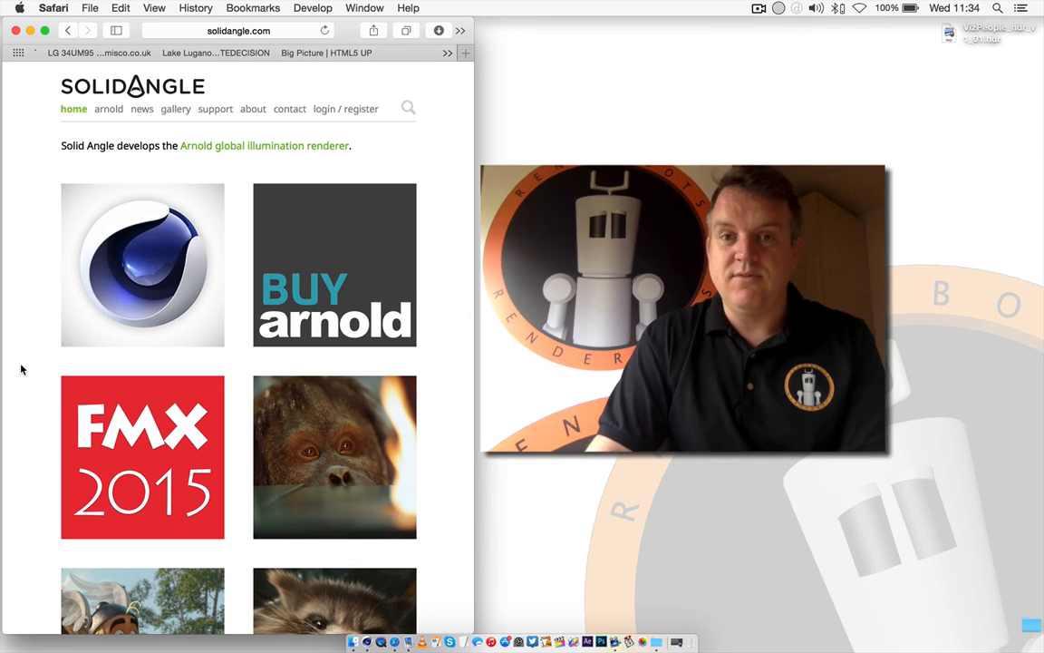
mouse_move(143, 292)
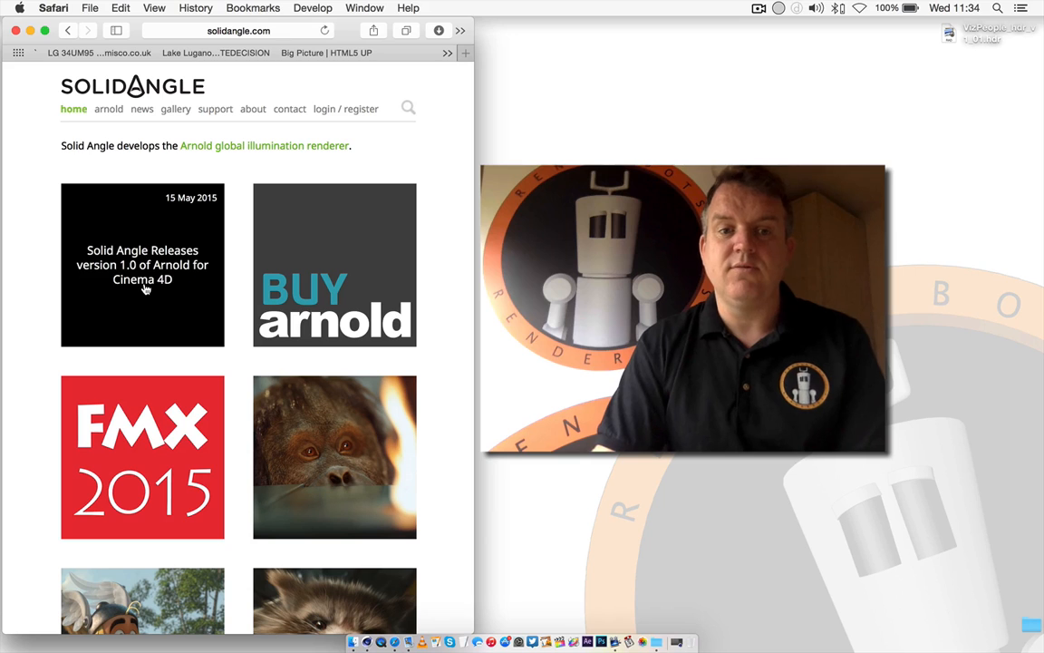
click(30, 35)
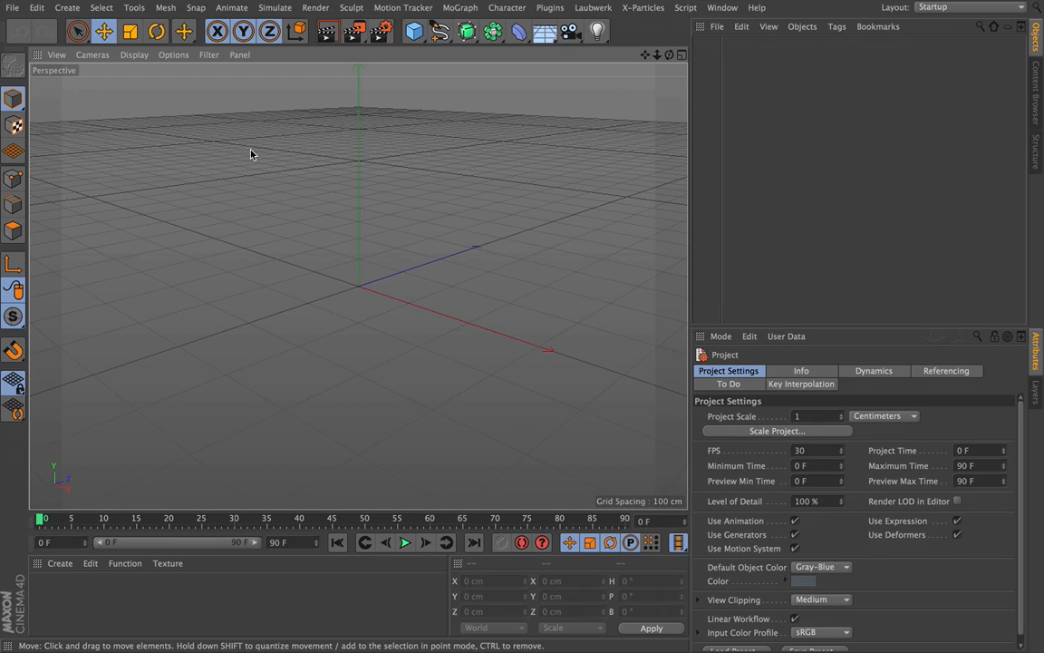
Step: Add a plane to the scene and enlarge it to about 973 cm wide and 1252 cm high
click(418, 36)
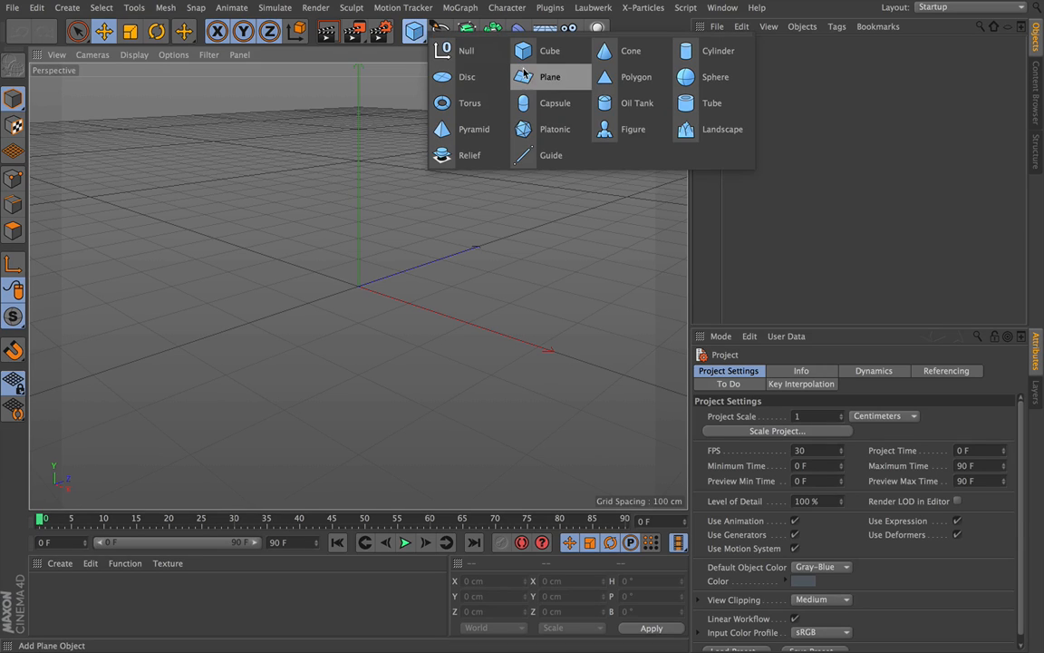
click(553, 84)
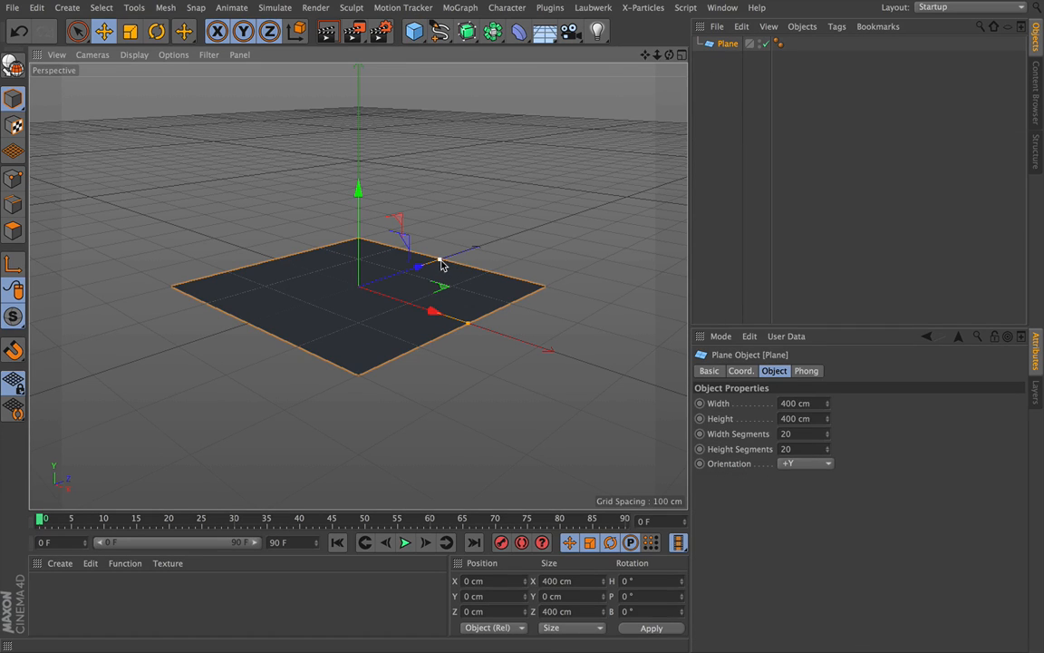
drag(438, 261, 556, 219)
drag(468, 324, 676, 390)
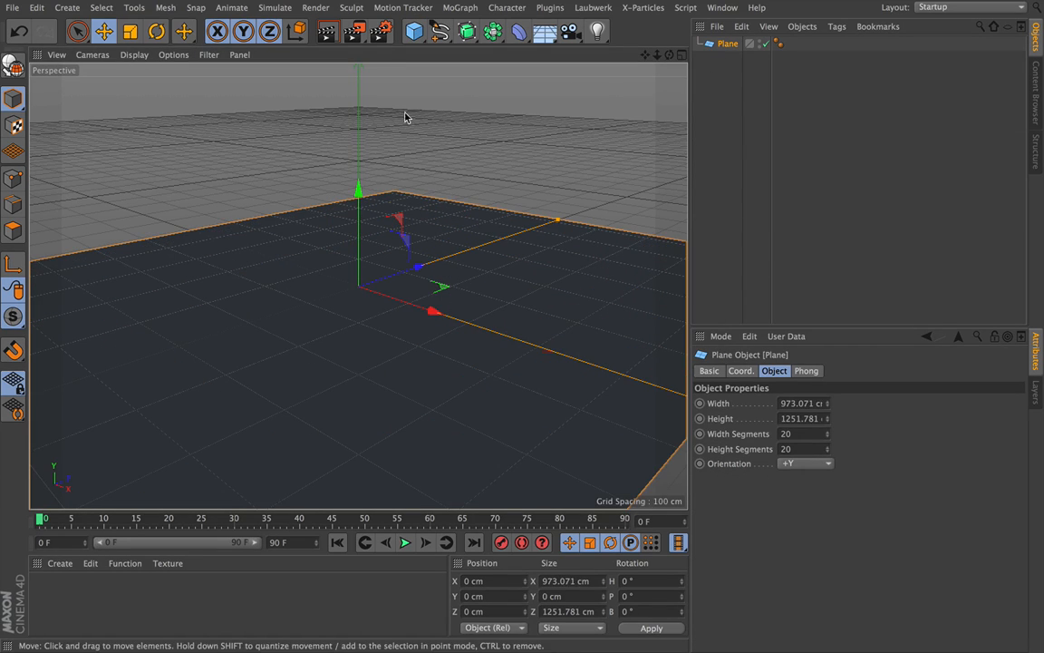
Step: Add a sphere, raise it above the plane to about Y 115 cm, and test-render the view
click(413, 34)
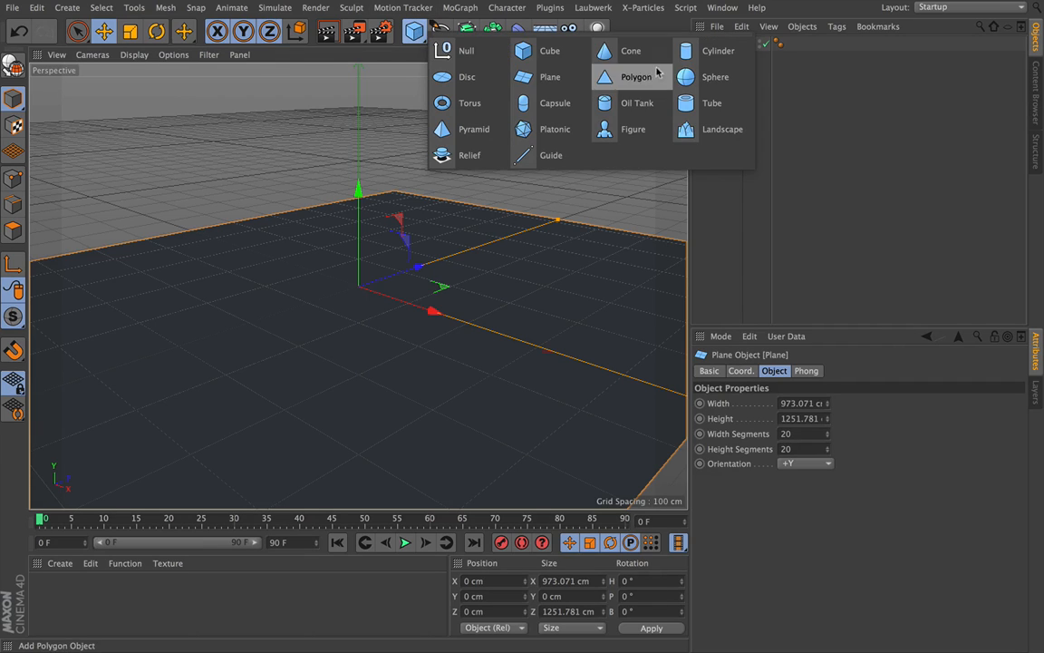
click(700, 77)
drag(361, 181, 358, 113)
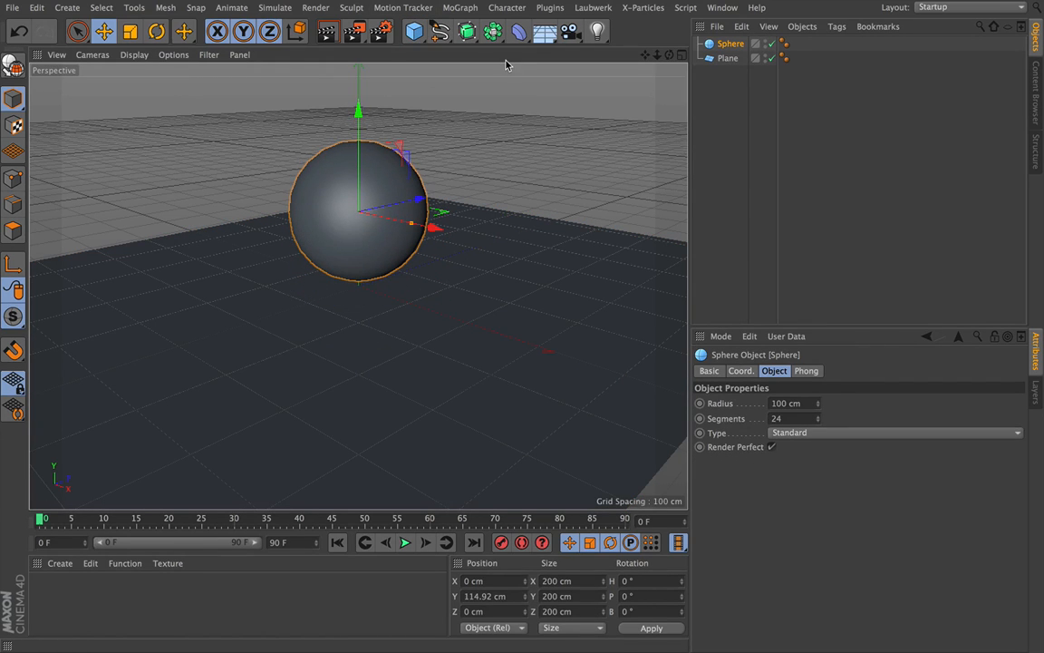
mouse_move(670, 55)
mouse_down()
mouse_move(580, 62)
mouse_move(669, 47)
mouse_up()
click(327, 33)
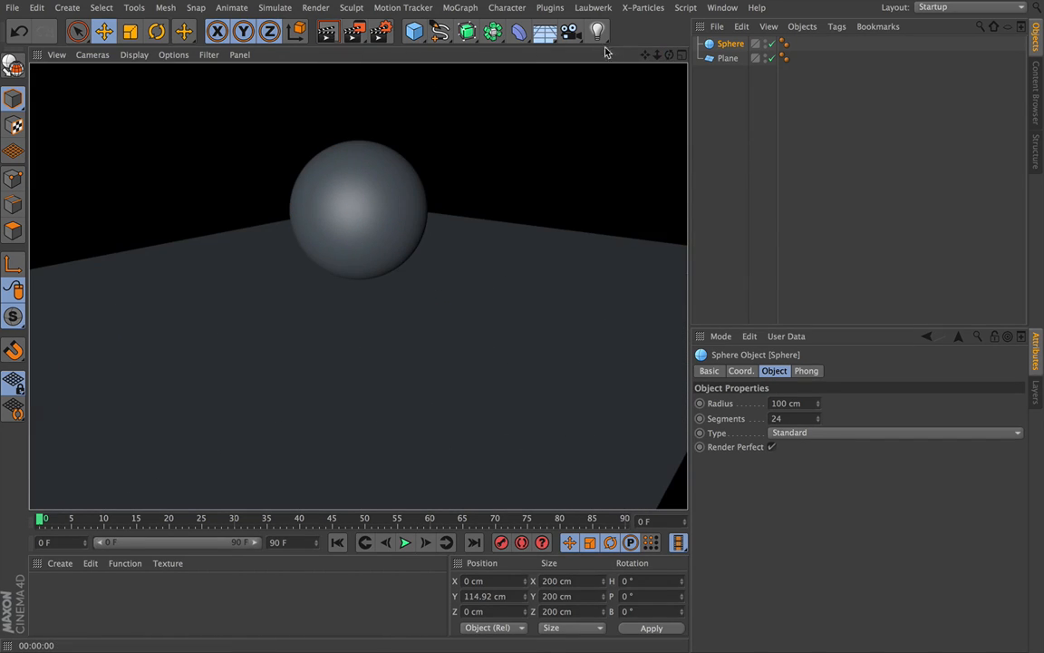
Step: Add a standard light beside the sphere at about X 307 cm, Y 163 cm and test-render the view
drag(669, 55, 669, 61)
drag(598, 31, 635, 44)
drag(359, 192, 359, 83)
drag(434, 189, 656, 216)
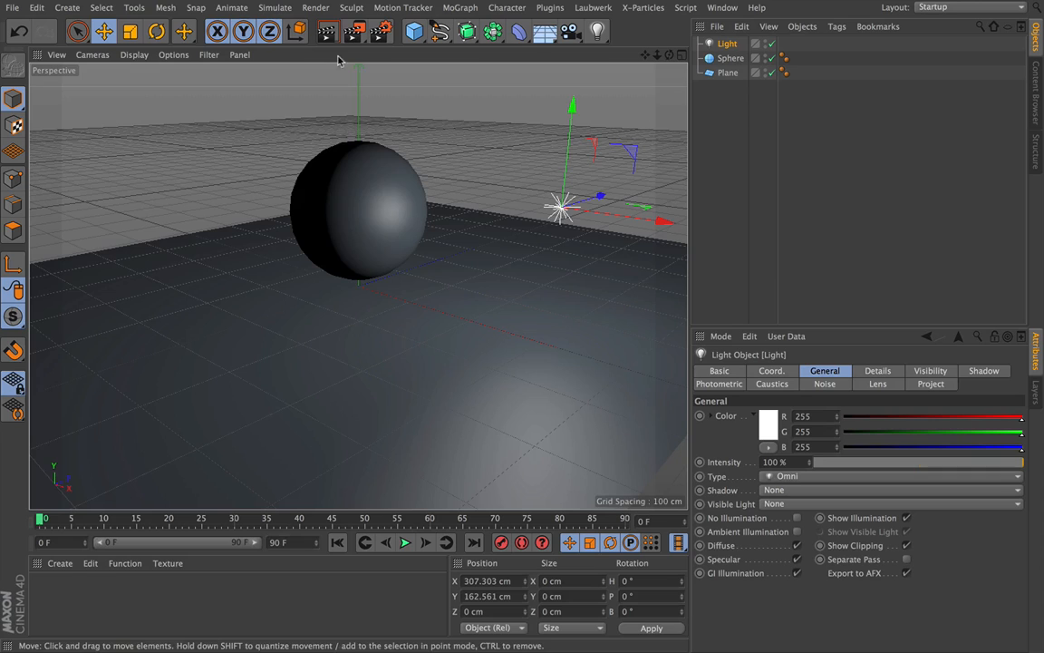
click(327, 31)
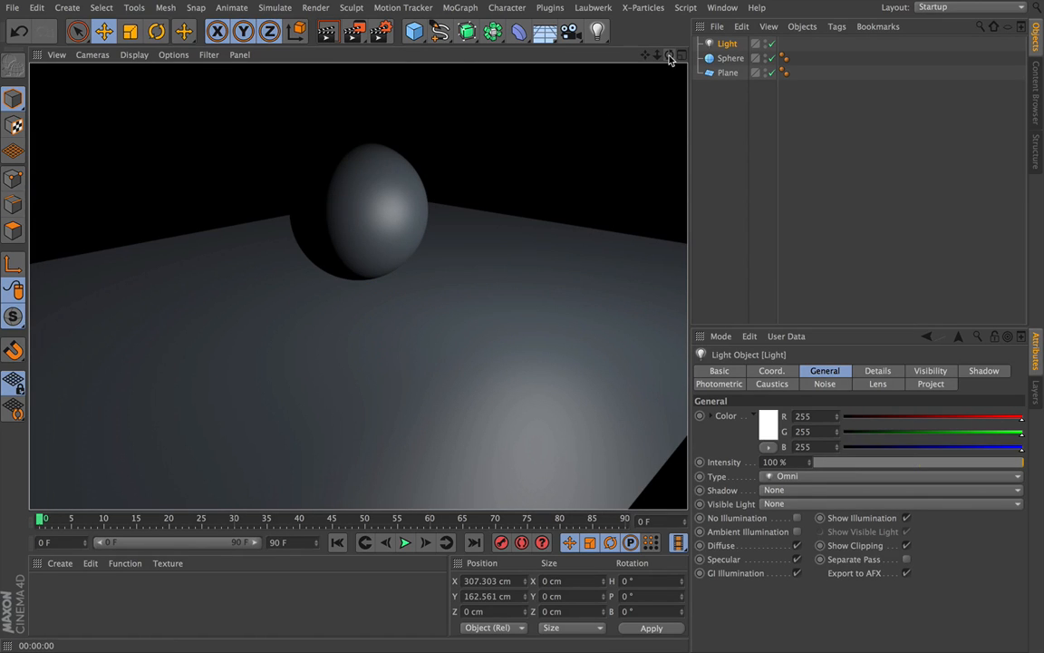
Step: Delete the standard light from the scene
click(726, 44)
key(Delete)
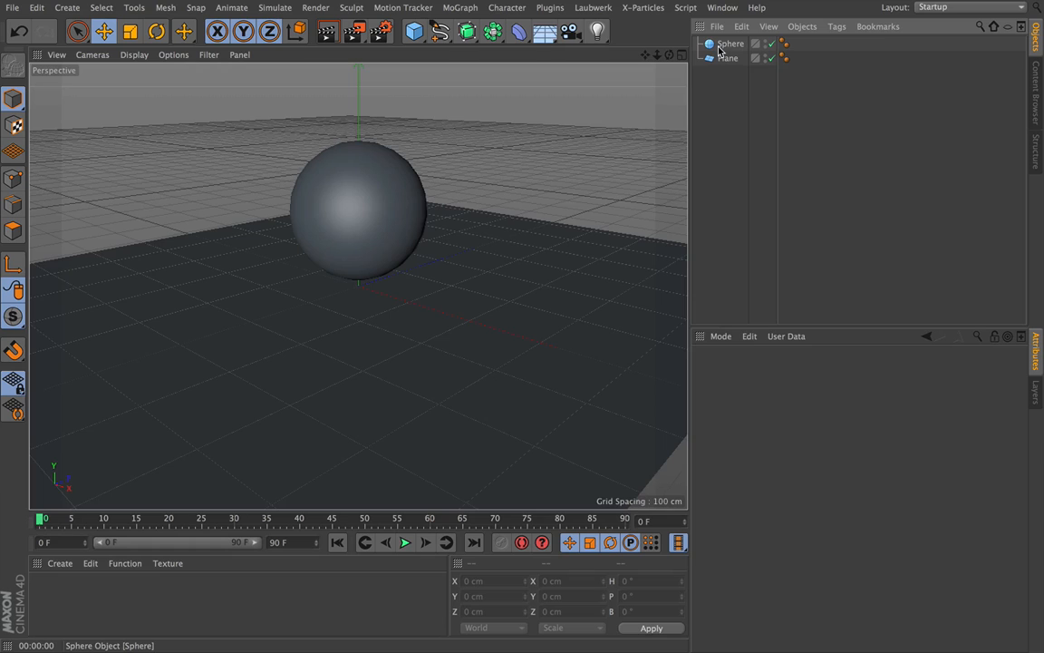
Step: Add an Arnold Light from C4DtoA and move it above and beside the sphere, to about X 207 cm, Y 230 cm
drag(645, 55, 643, 111)
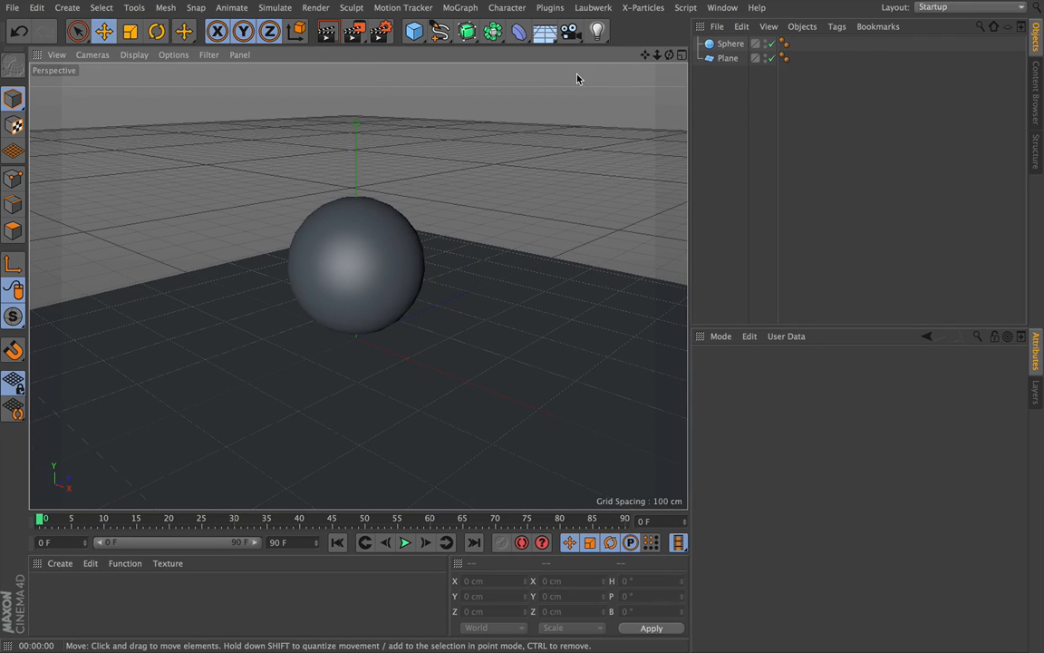
click(551, 9)
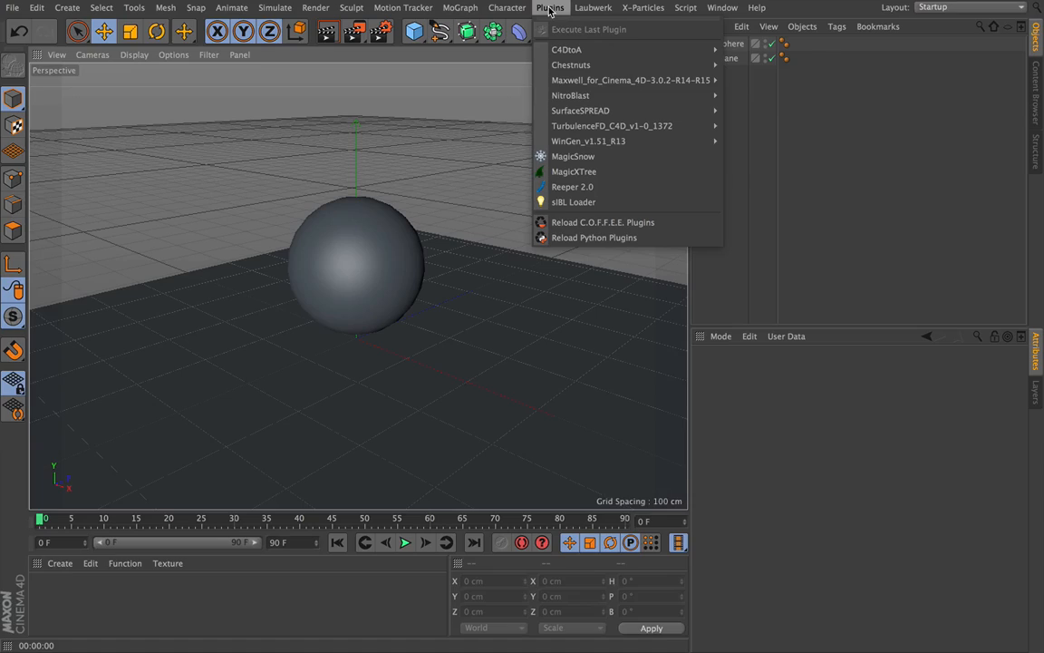
mouse_move(569, 56)
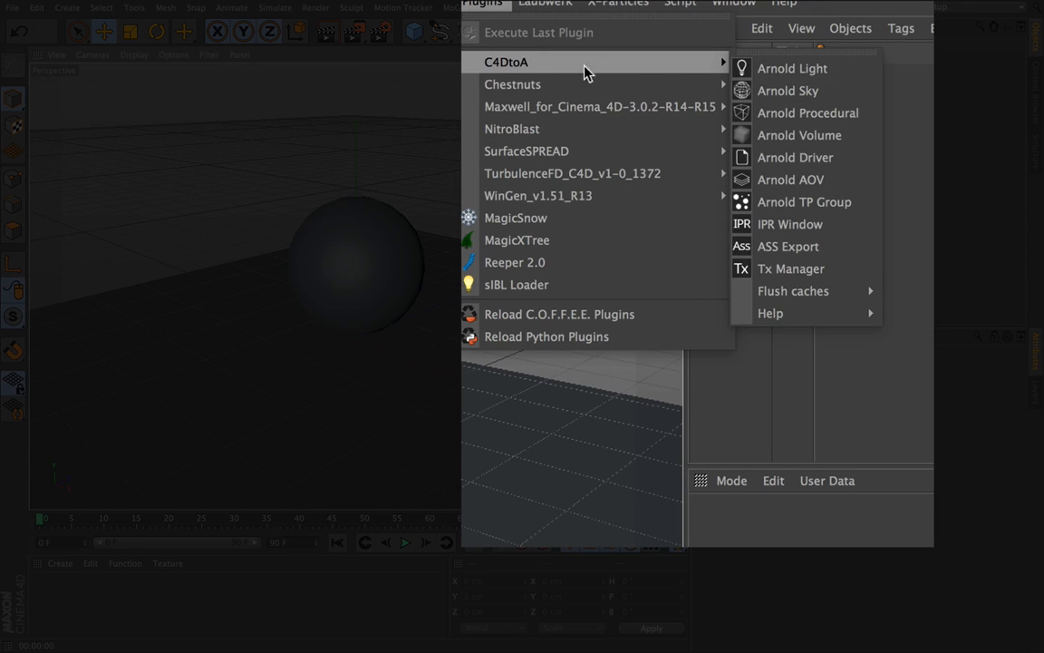
mouse_move(786, 315)
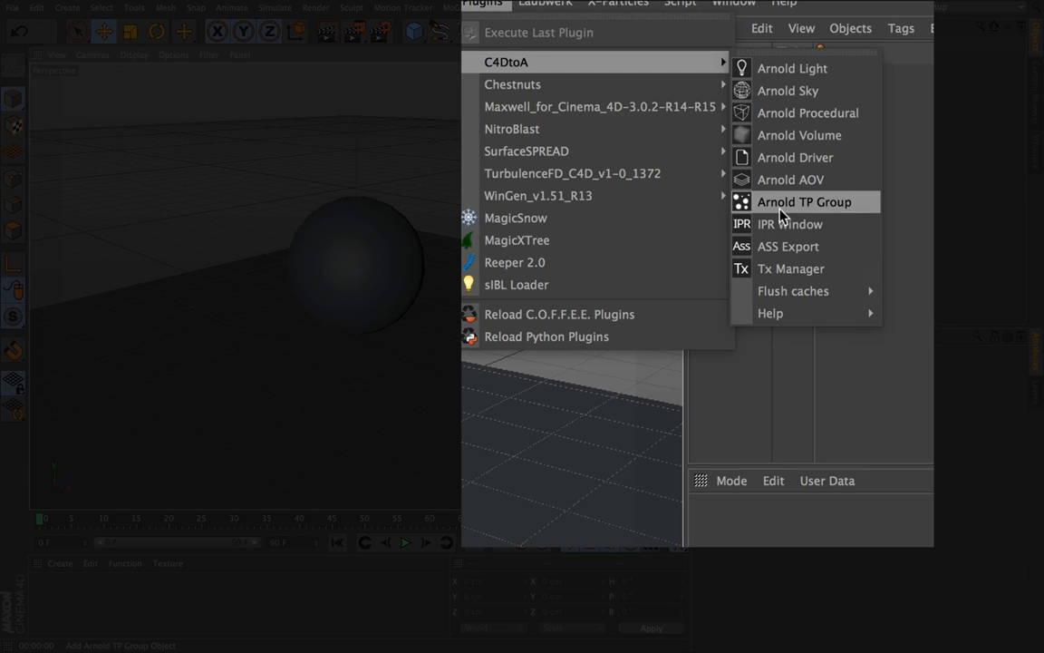
click(804, 77)
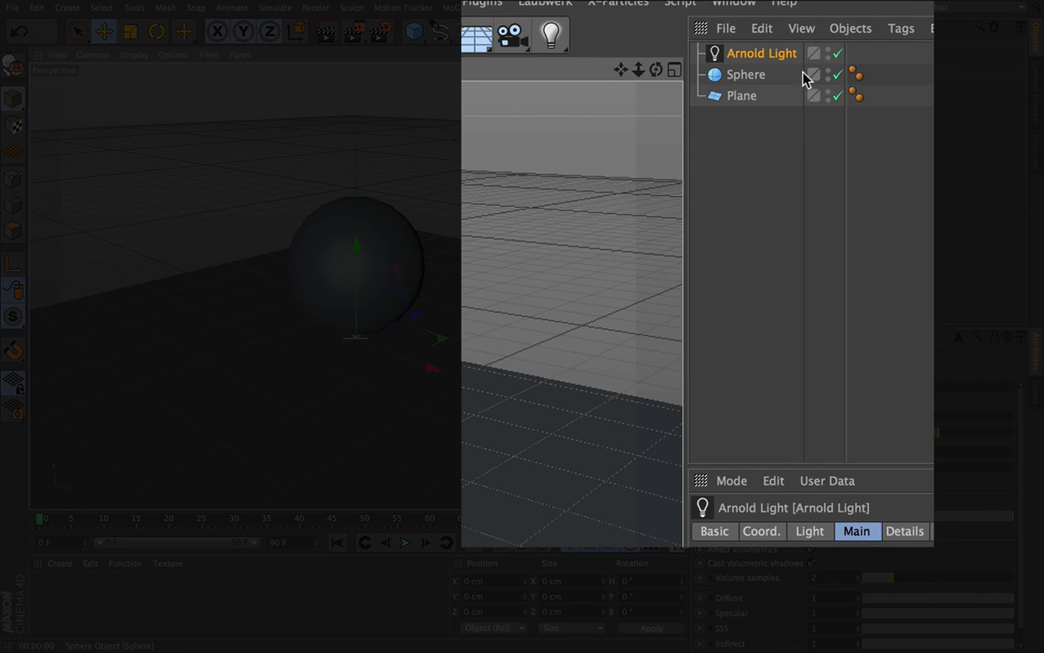
drag(360, 239, 347, 85)
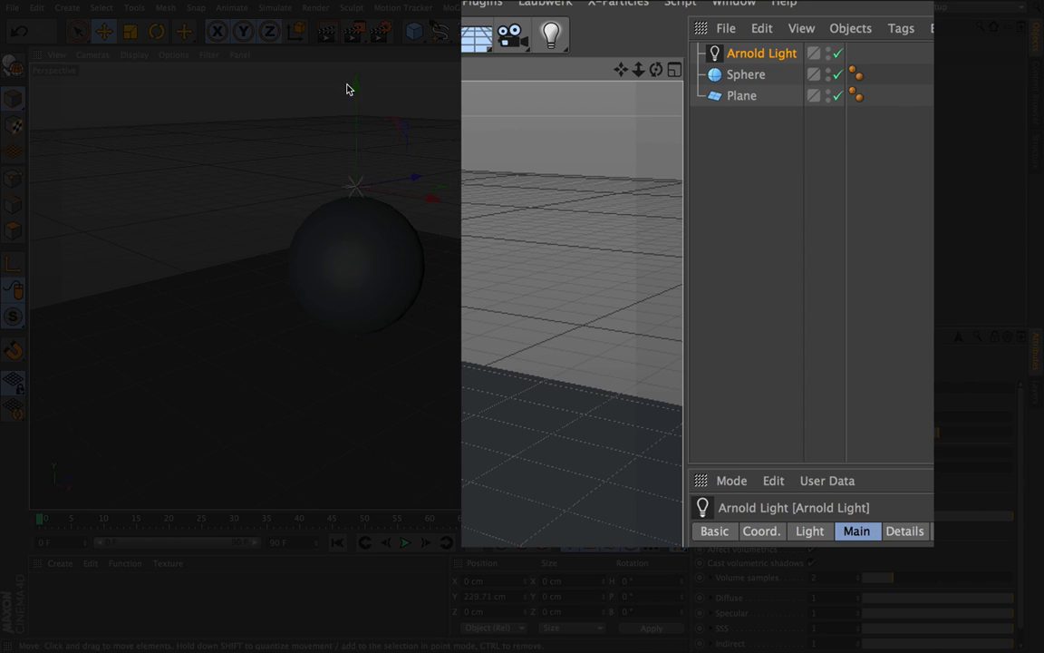
drag(442, 202, 577, 236)
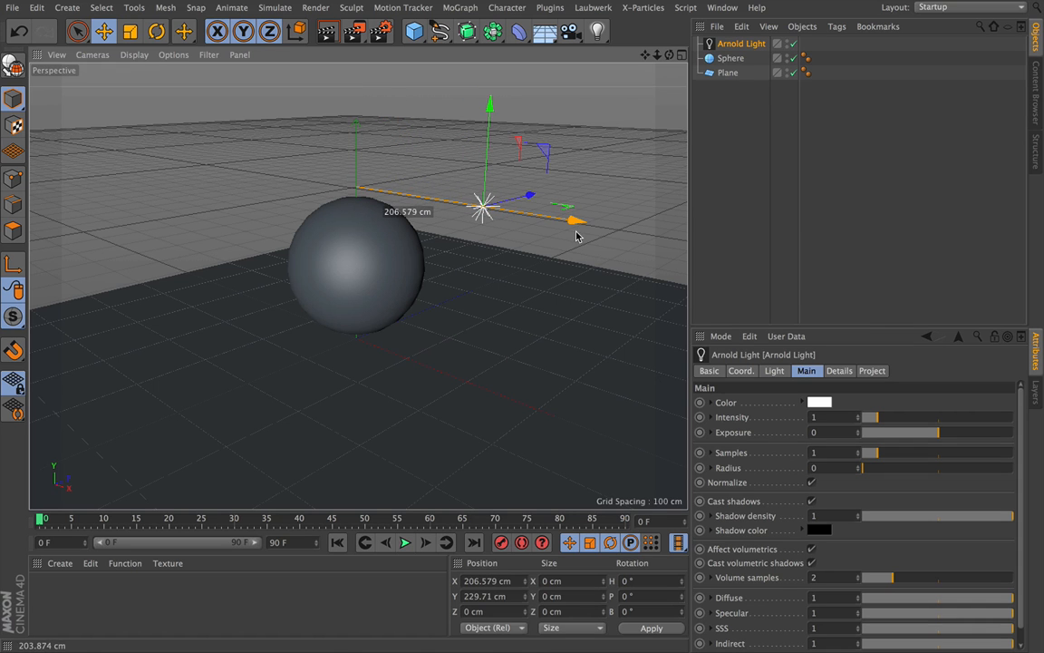
Step: Open the Arnold IPR Window beside the sphere and orbit the scene to preview the live render from another angle
drag(669, 56, 641, 74)
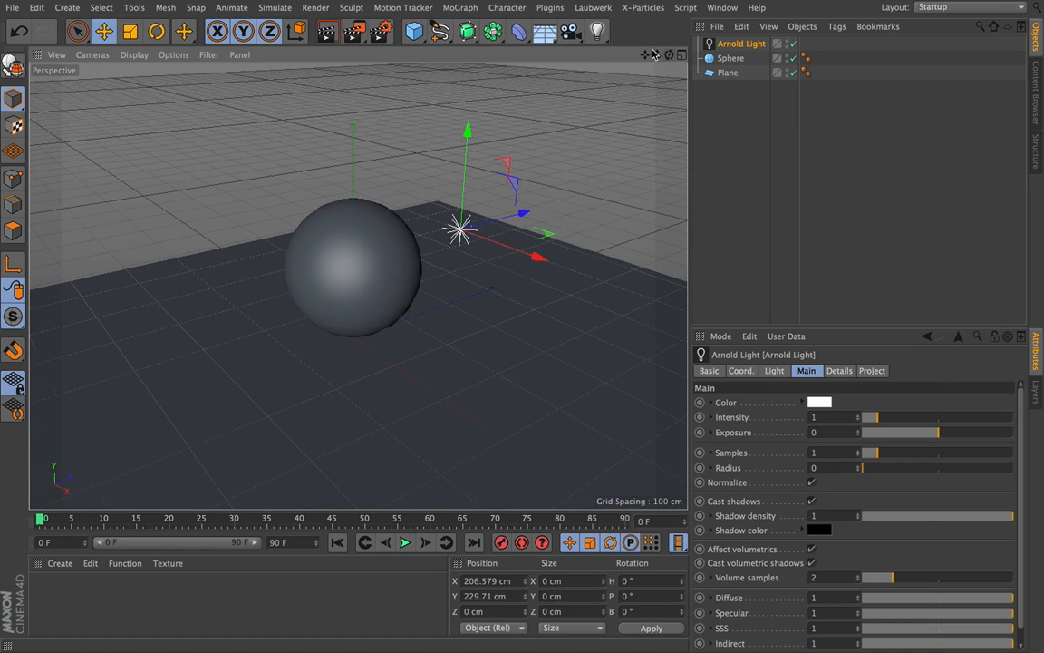
click(552, 9)
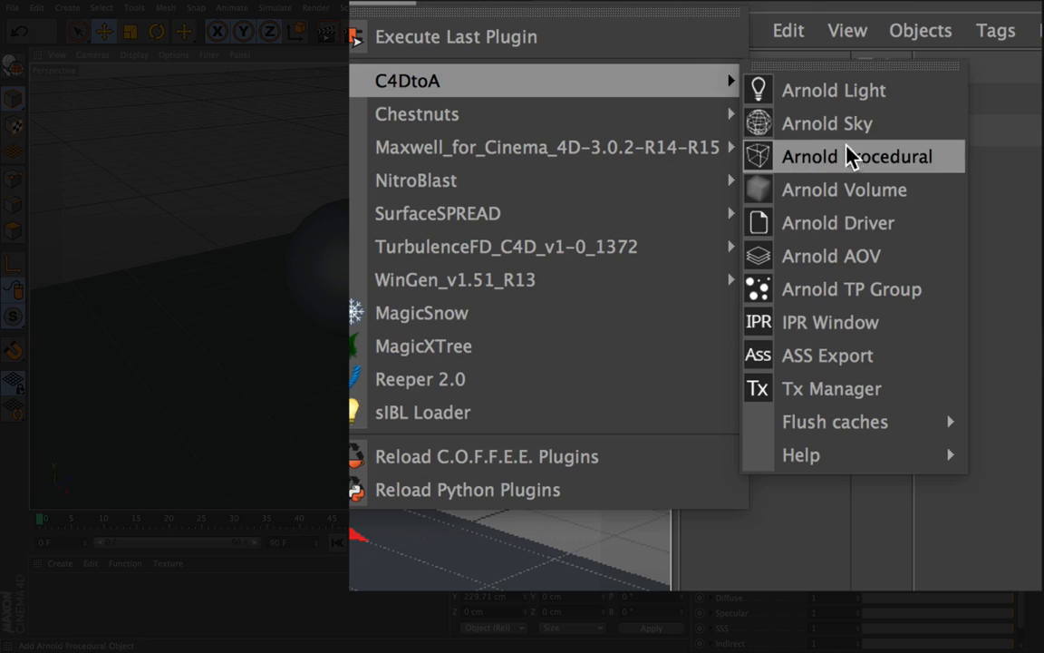
click(893, 336)
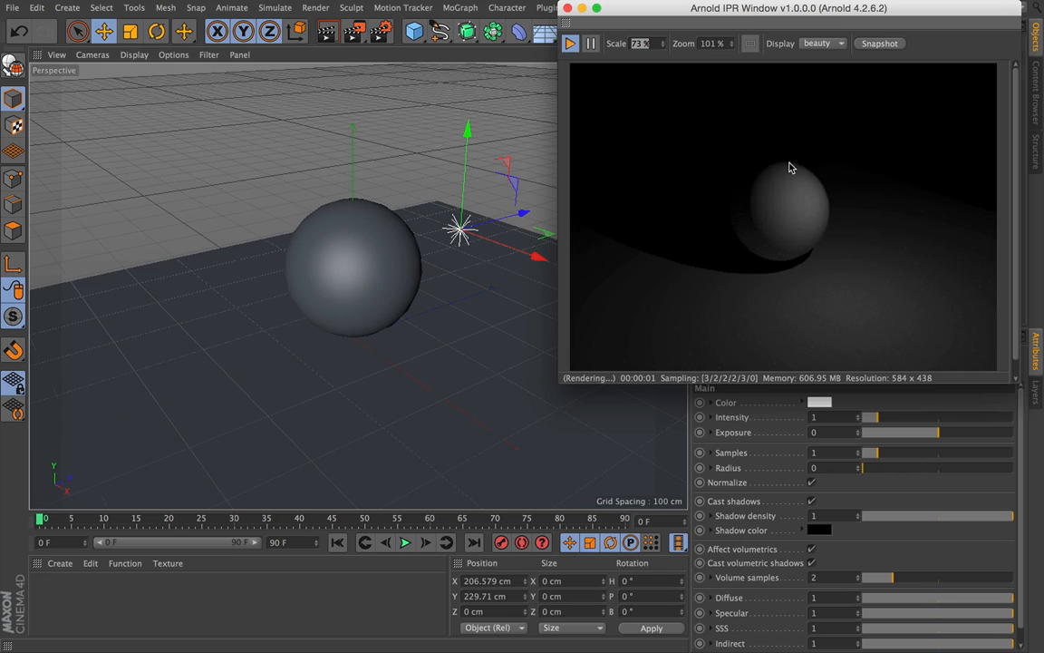
drag(748, 18, 564, 93)
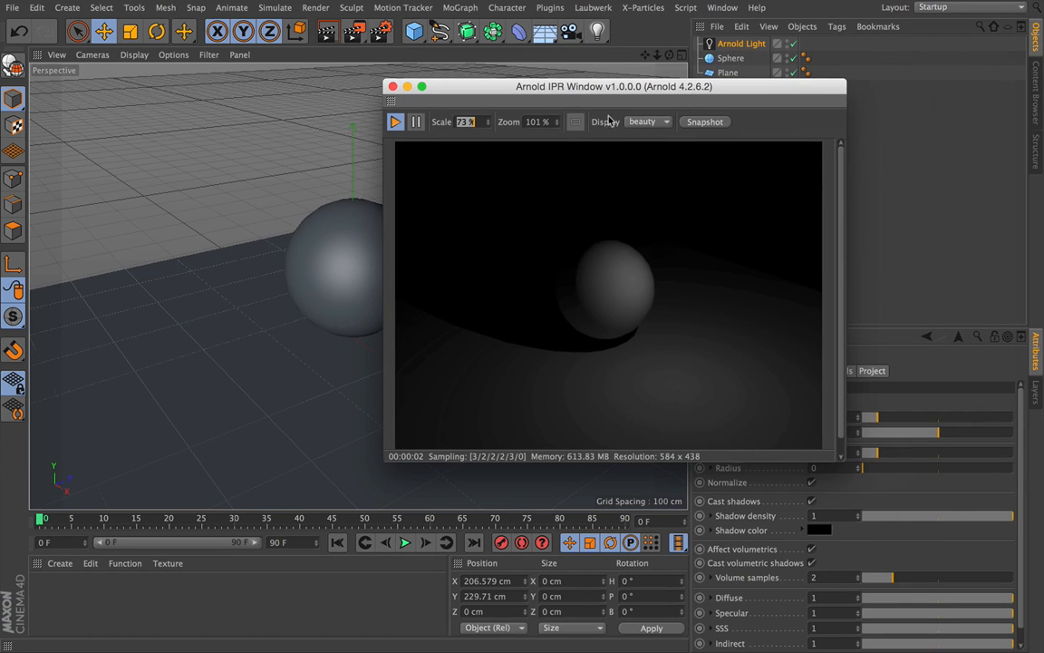
drag(716, 87, 798, 103)
drag(669, 55, 745, 54)
mouse_move(669, 57)
mouse_down()
mouse_move(617, 62)
mouse_move(637, 29)
mouse_move(708, 56)
mouse_move(608, 56)
mouse_move(675, 73)
mouse_move(672, 60)
mouse_up()
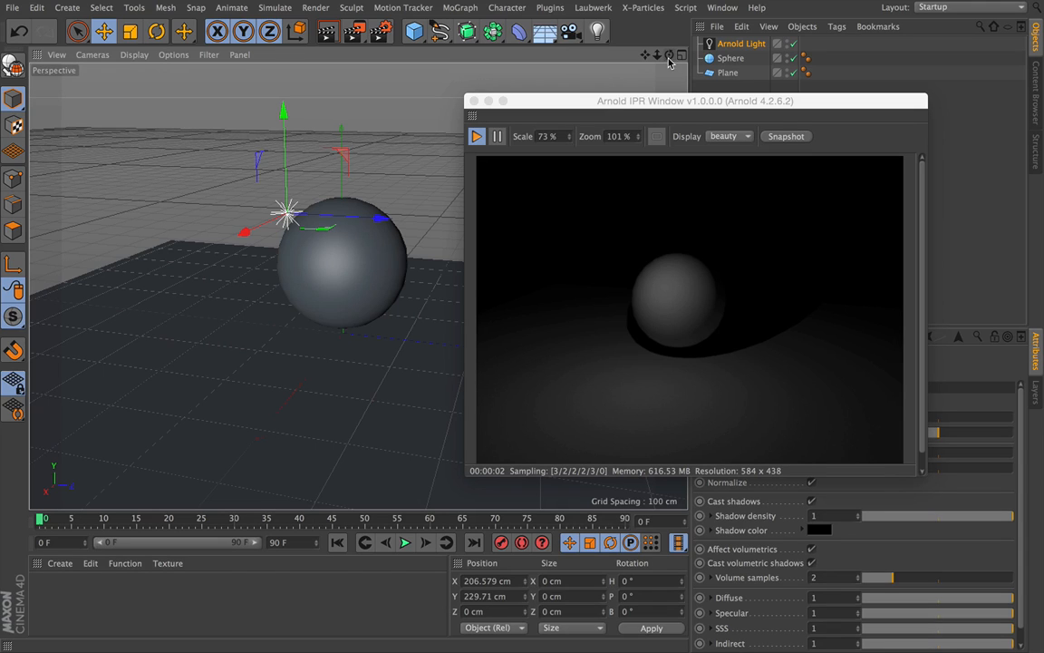
Step: Dock the Arnold IPR Window between the object list and the attributes, and enlarge its render area
drag(598, 100, 295, 171)
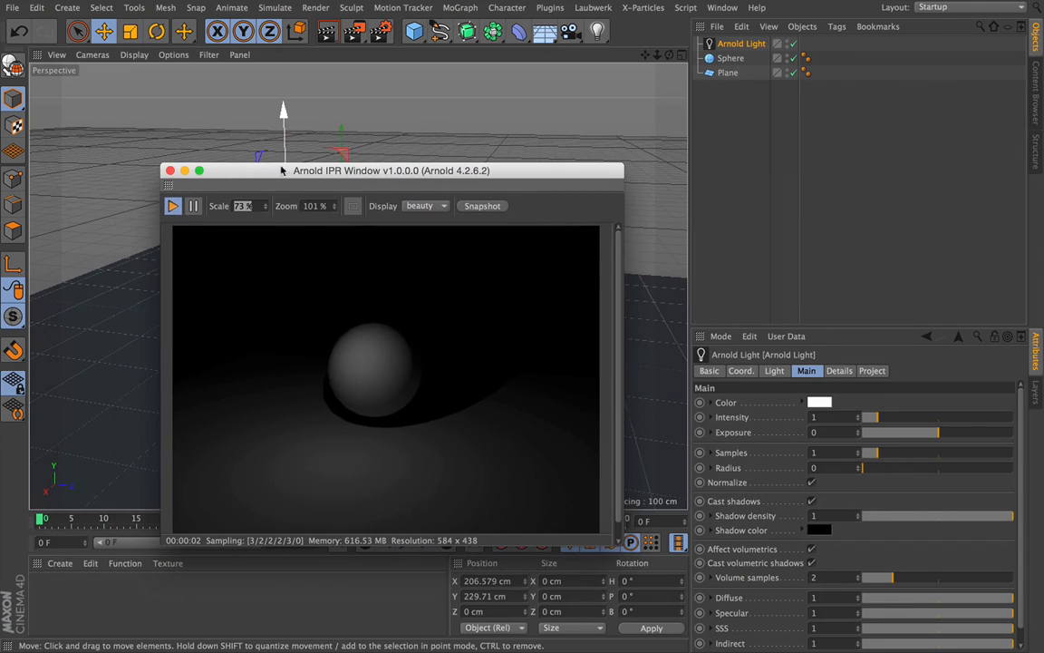
drag(167, 186, 711, 322)
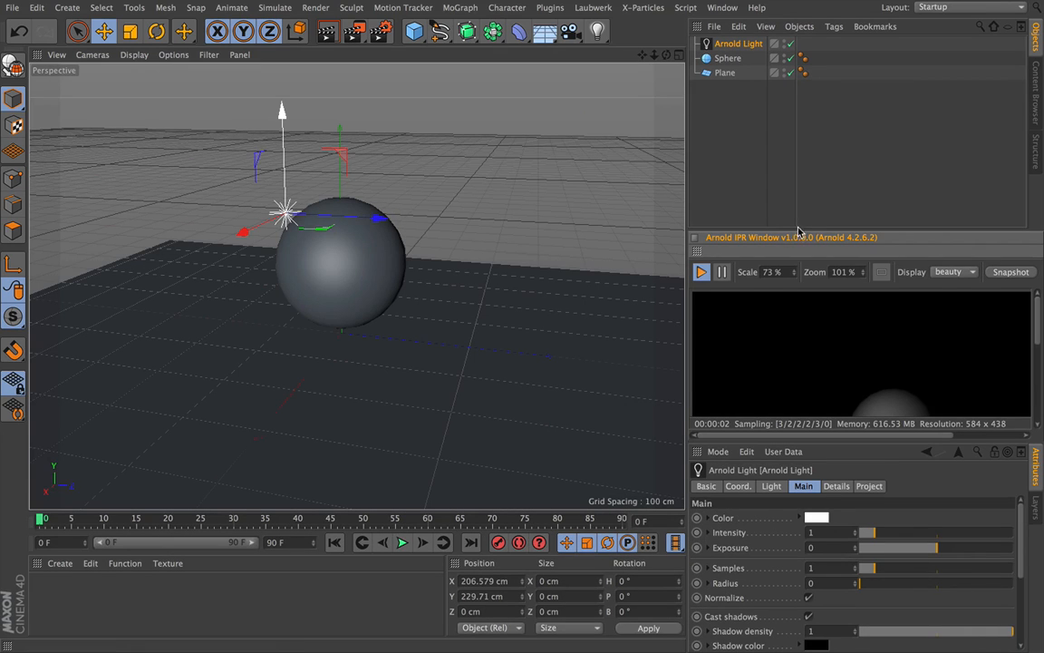
drag(800, 231, 794, 151)
drag(792, 125, 773, 117)
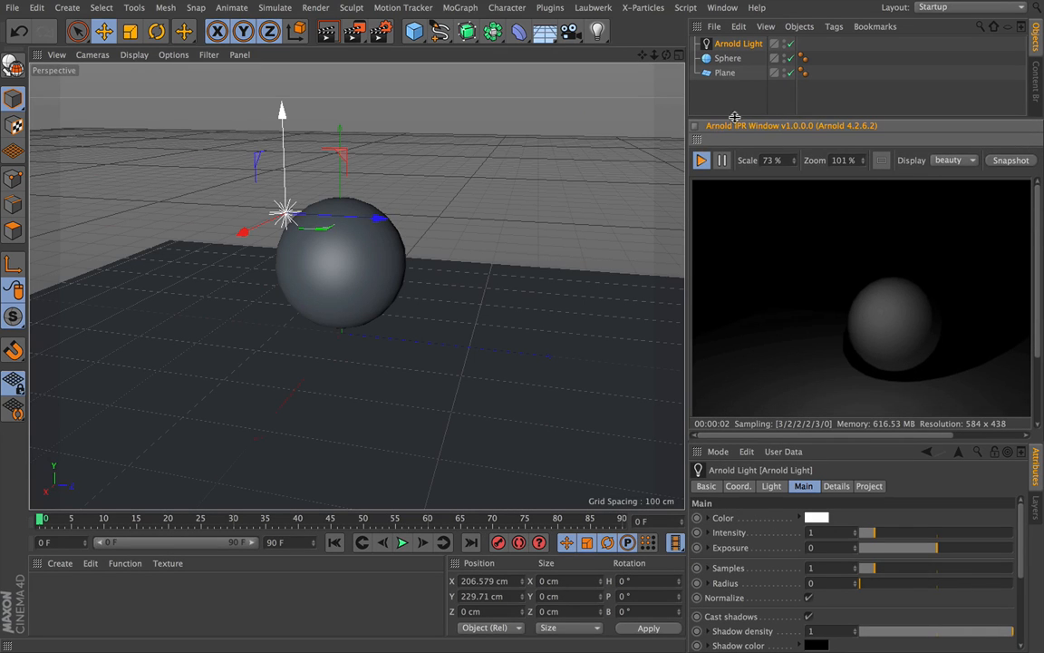
mouse_move(667, 56)
mouse_down()
mouse_move(593, 53)
mouse_move(734, 58)
mouse_move(807, 108)
mouse_move(673, 38)
mouse_up()
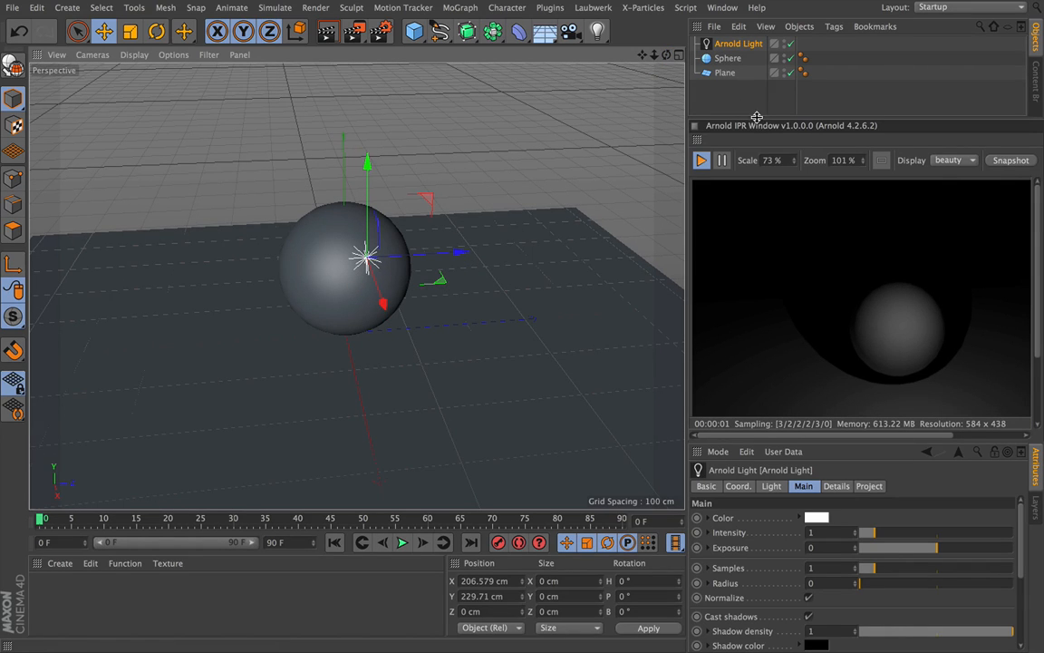
drag(758, 117, 758, 106)
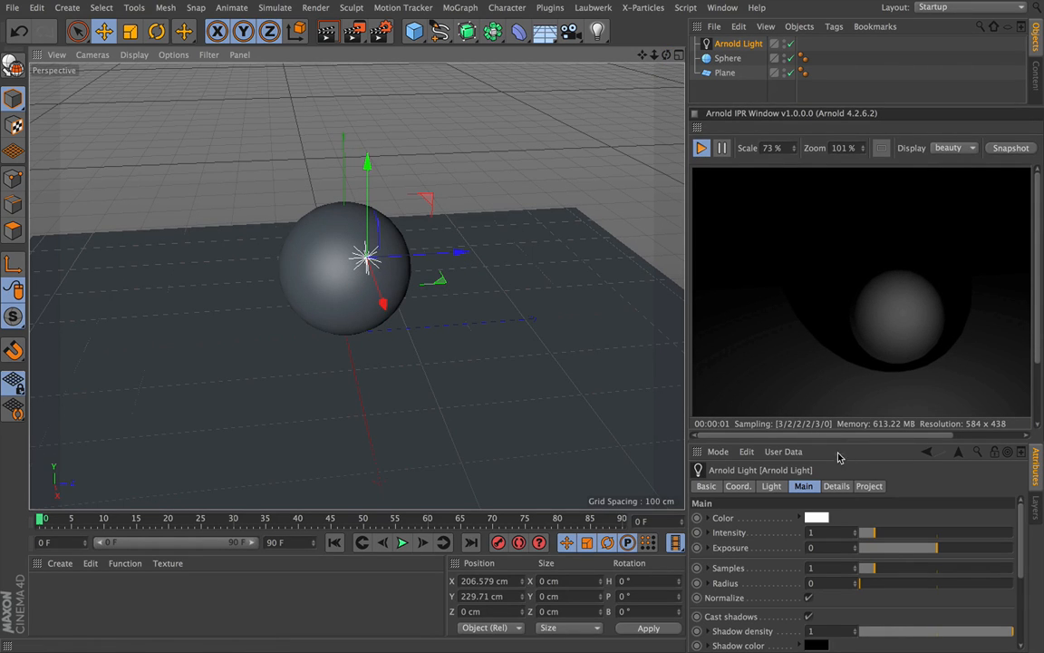
Step: Set the Arnold Light's color to red and move it to about X 326 cm, Z -167 cm
click(816, 519)
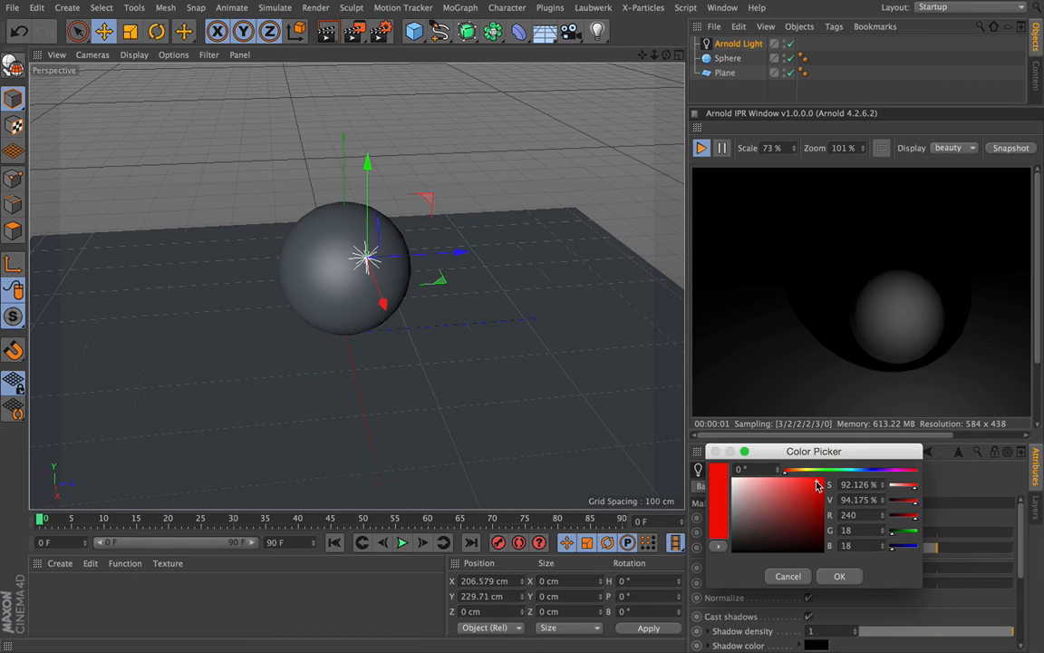
click(841, 576)
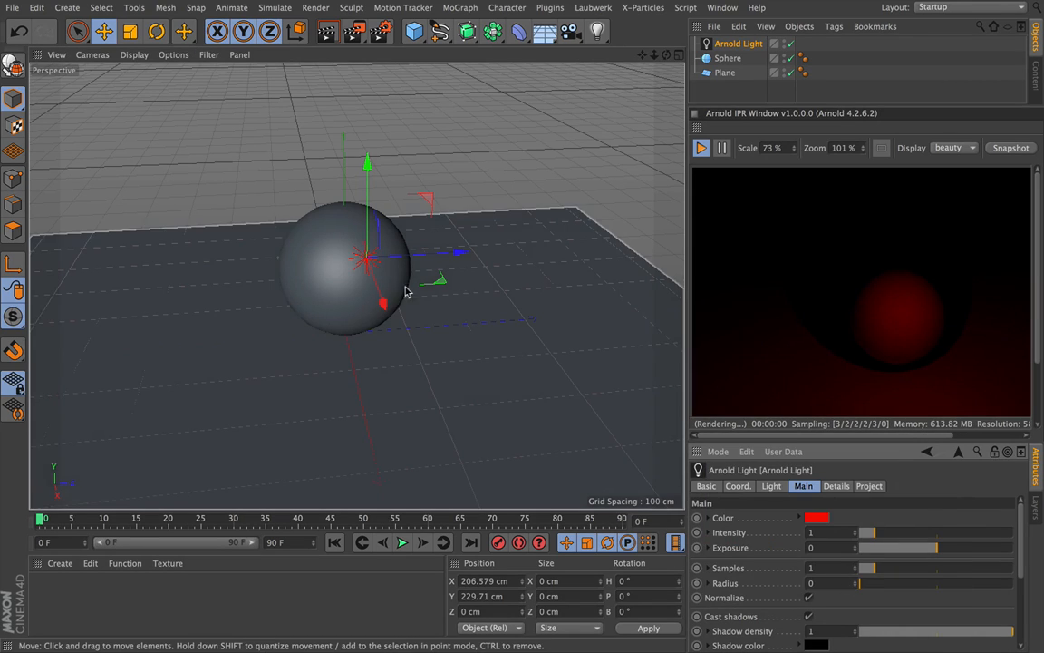
drag(385, 299, 303, 329)
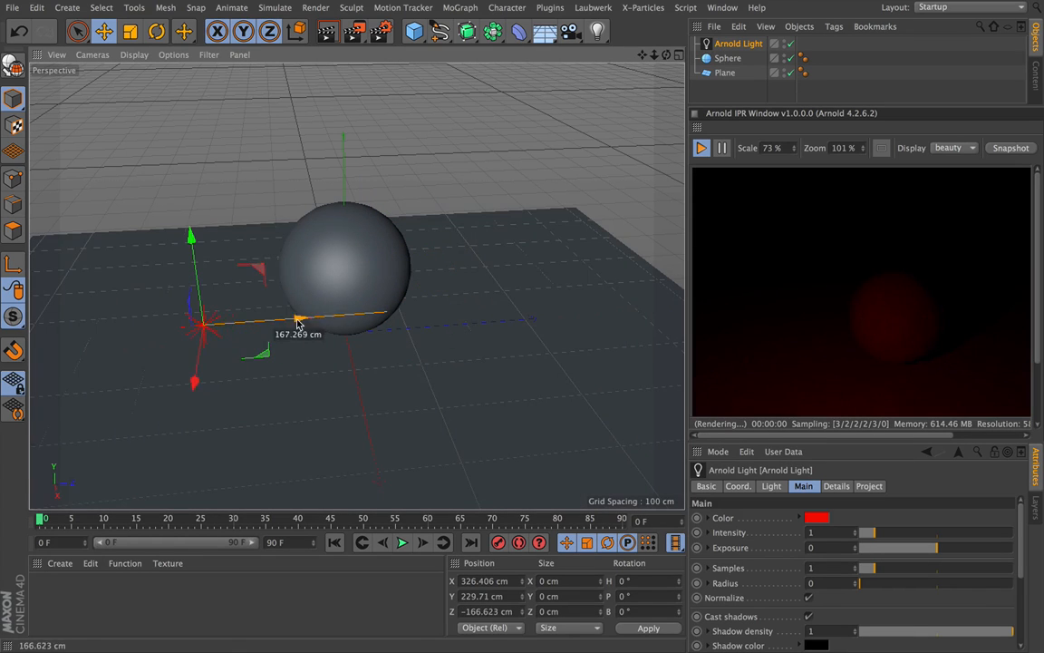
Step: Move the red Arnold Light to about X 50 cm and raise its intensity to 4.7
drag(177, 380, 215, 253)
drag(889, 536, 905, 535)
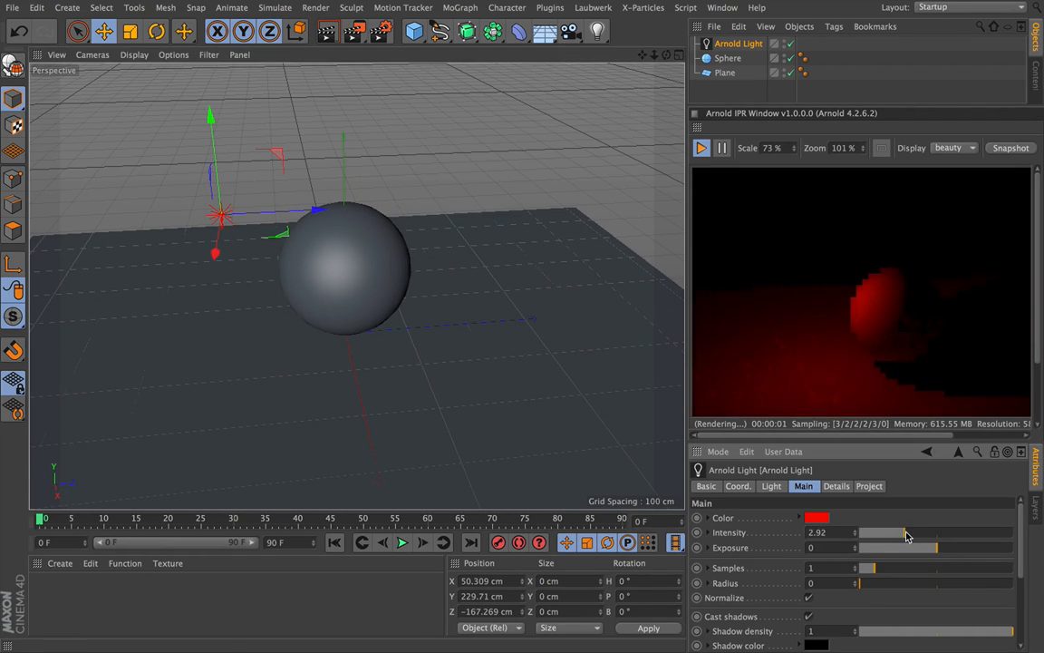
drag(666, 54, 685, 29)
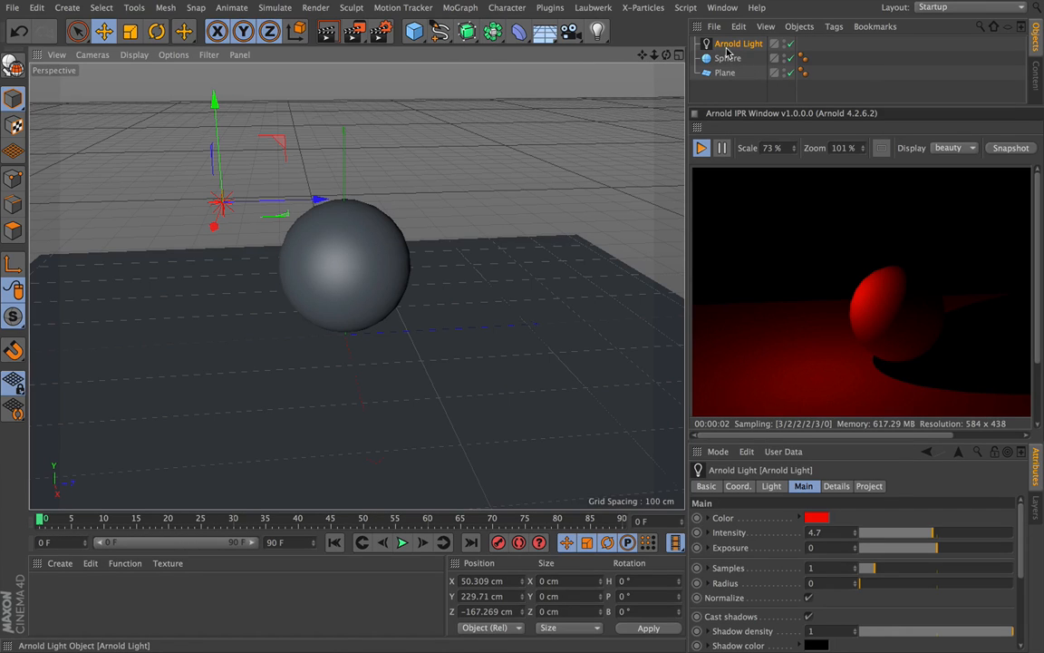
Step: Add a second Arnold Light from C4DtoA and move it above and beside the sphere, to about Y 243 cm, Z 117 cm
click(549, 7)
mouse_move(573, 68)
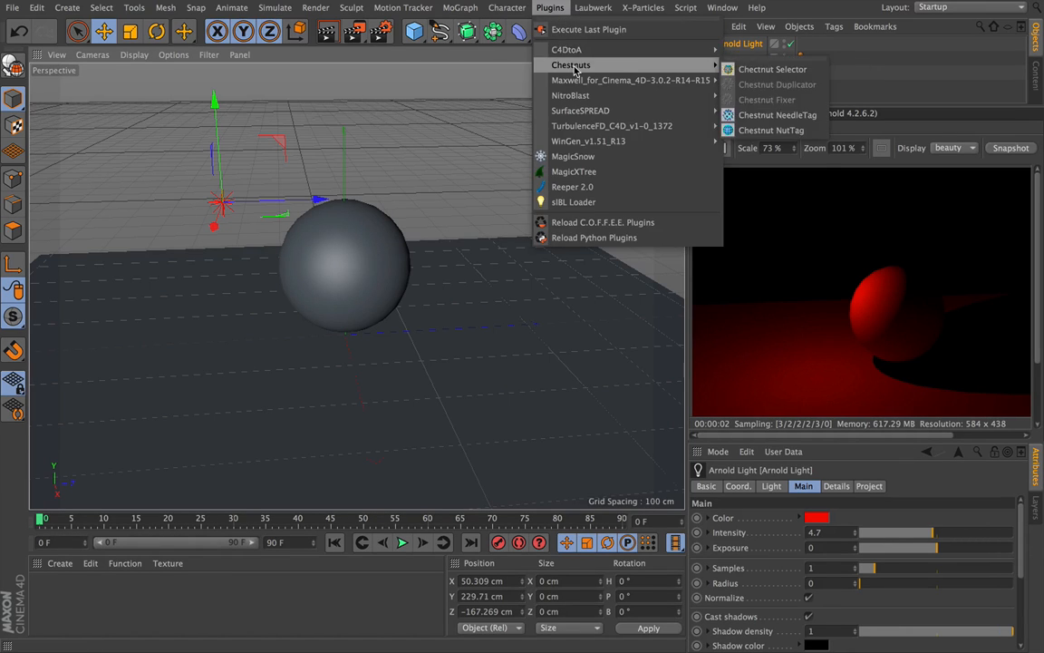
click(757, 47)
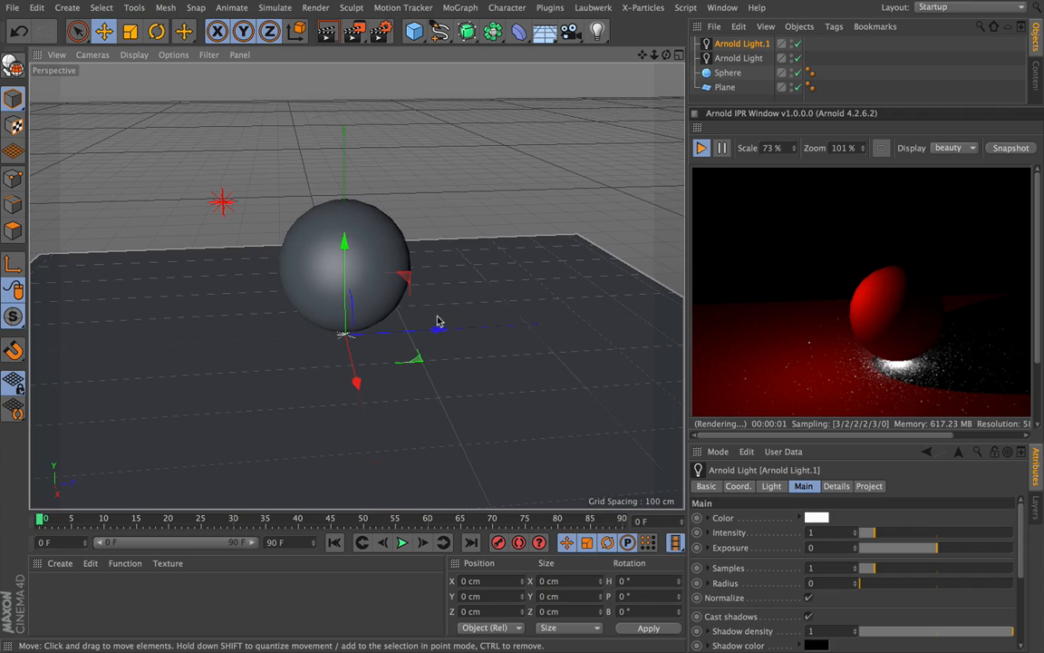
drag(438, 329, 509, 333)
drag(423, 242, 424, 194)
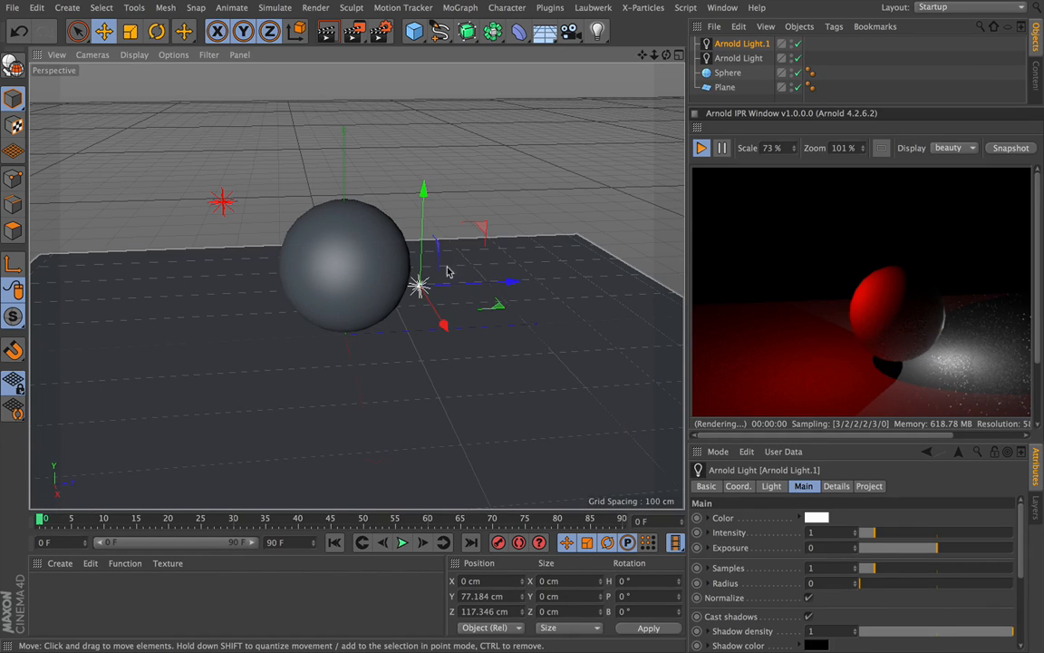
drag(424, 192, 427, 84)
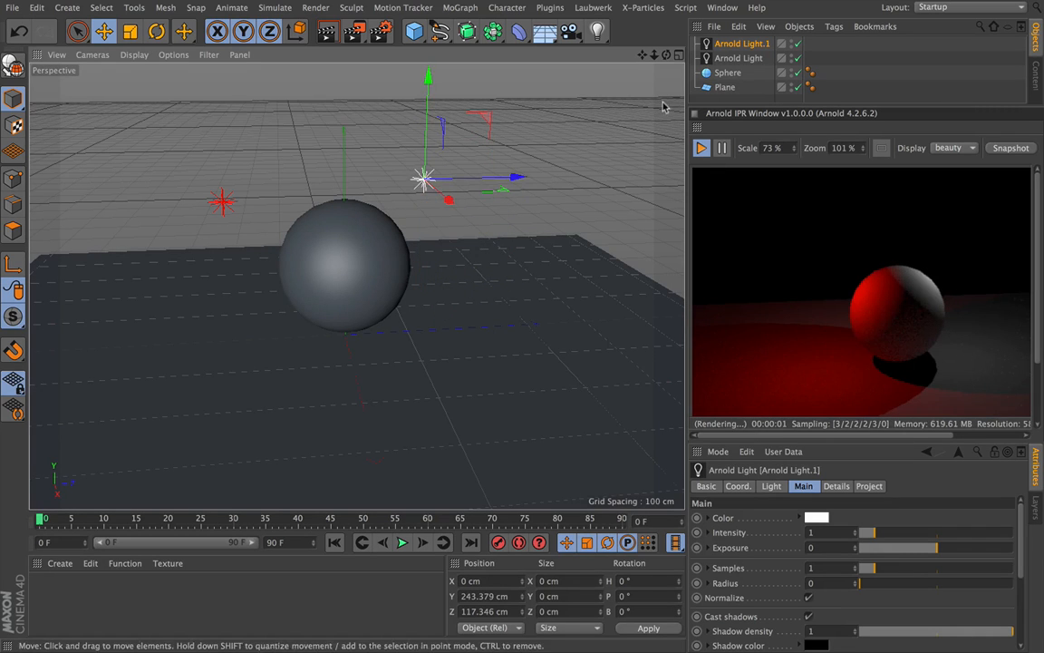
Step: Set the second Arnold Light's exposure to 2.83 and view the live render from the opposite side of the sphere
drag(656, 57, 713, 46)
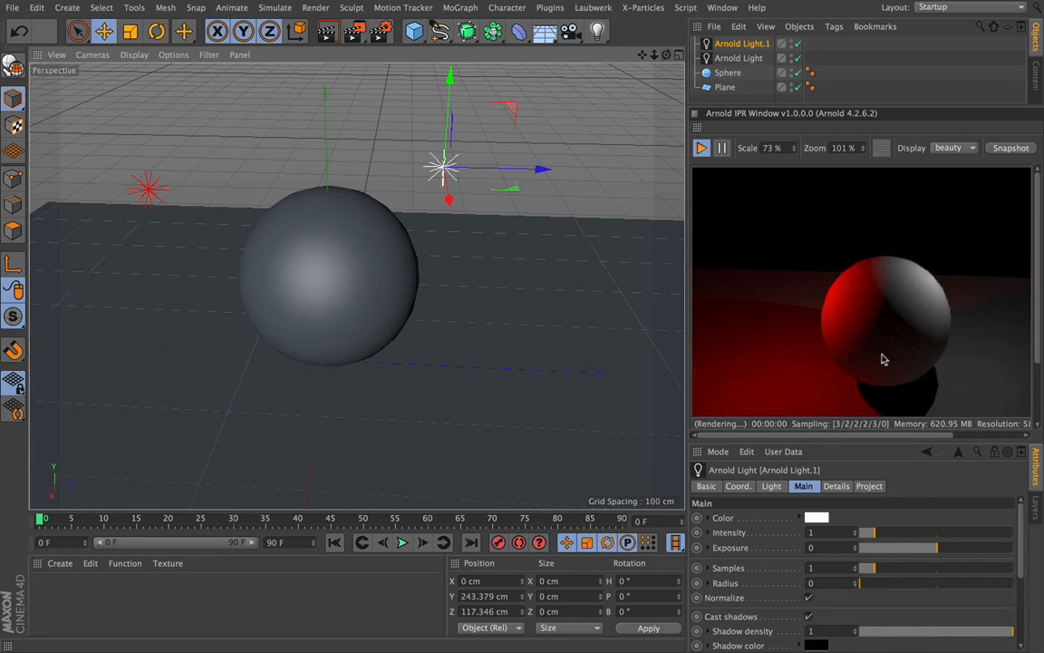
drag(933, 549, 981, 555)
drag(645, 57, 700, 38)
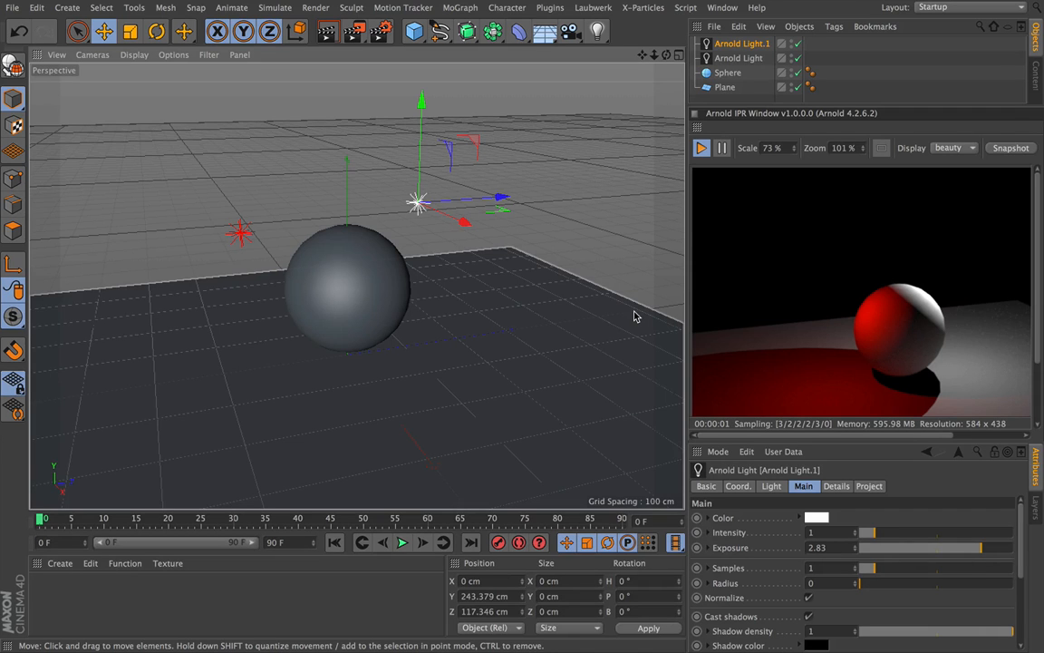
alt+drag(643, 276, 659, 228)
drag(654, 55, 596, 56)
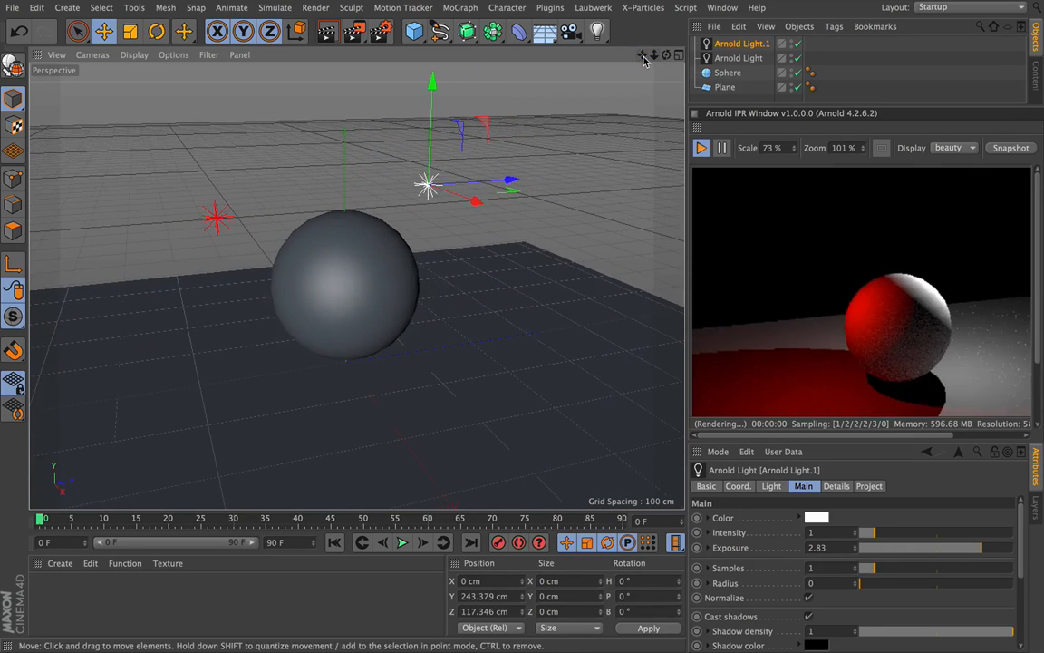
drag(666, 56, 866, 184)
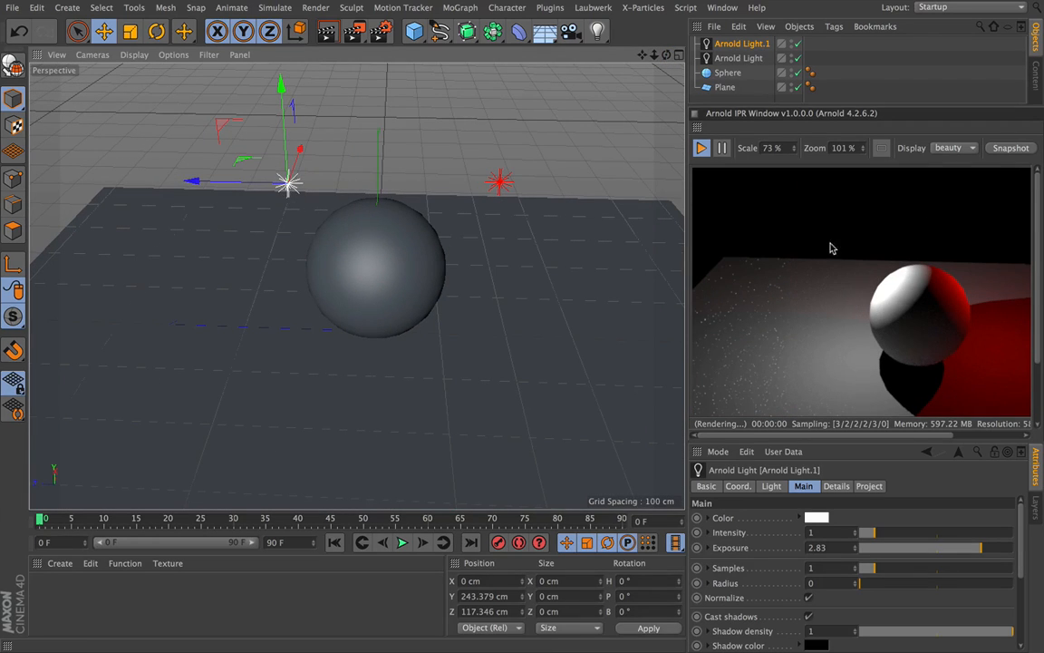
Step: Look over the second Arnold Light's main settings, and change its type to photometric_light and finally spot_light
scroll(1023, 544, down, 5)
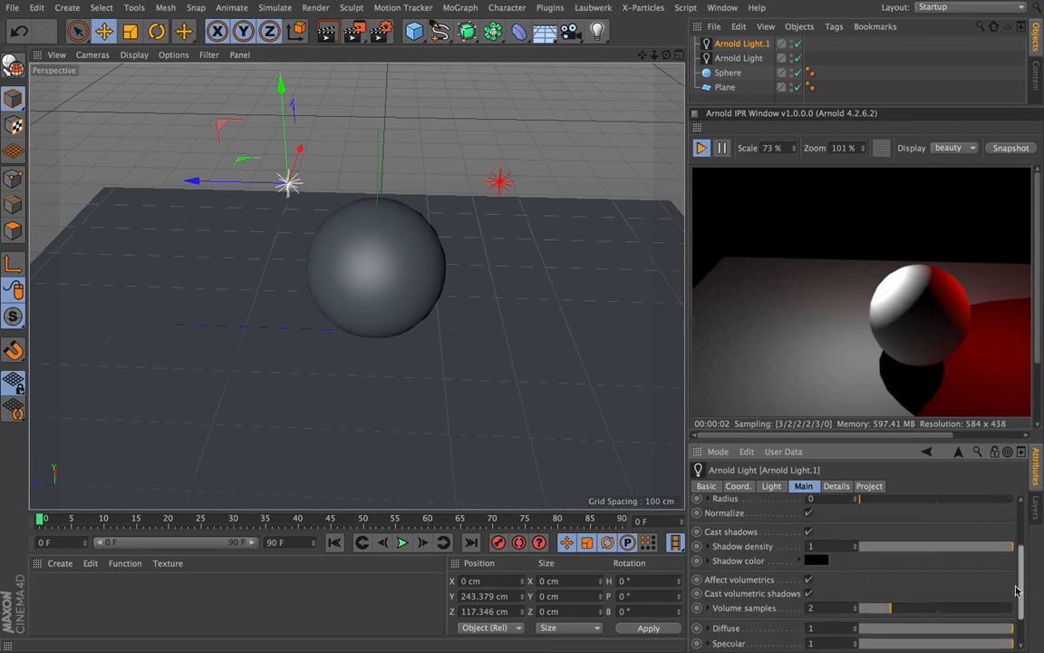
scroll(771, 517, up, 5)
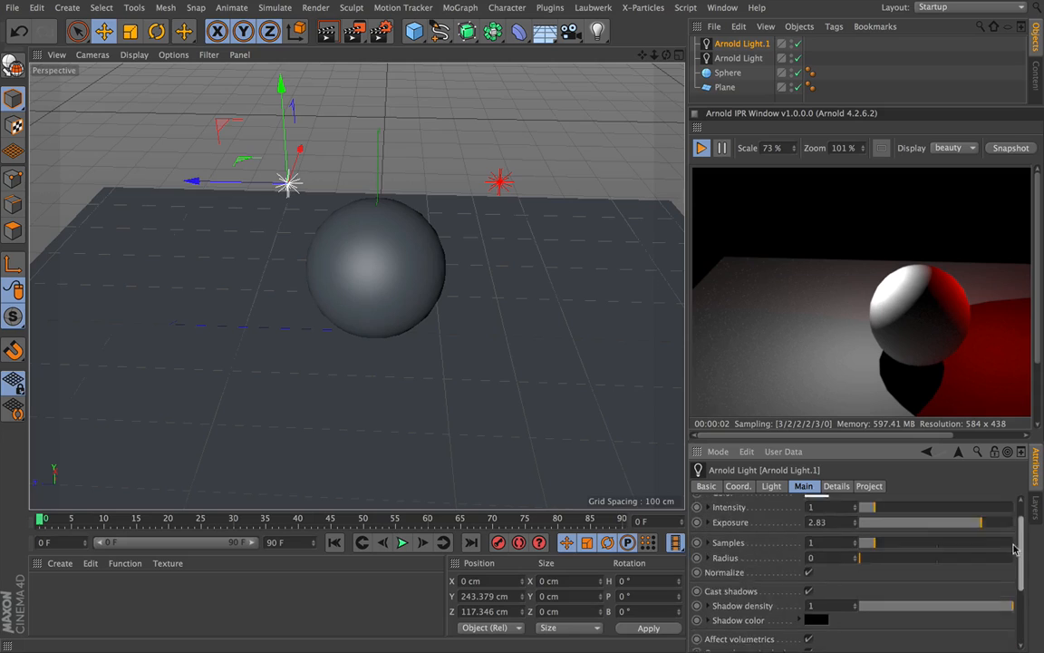
click(771, 487)
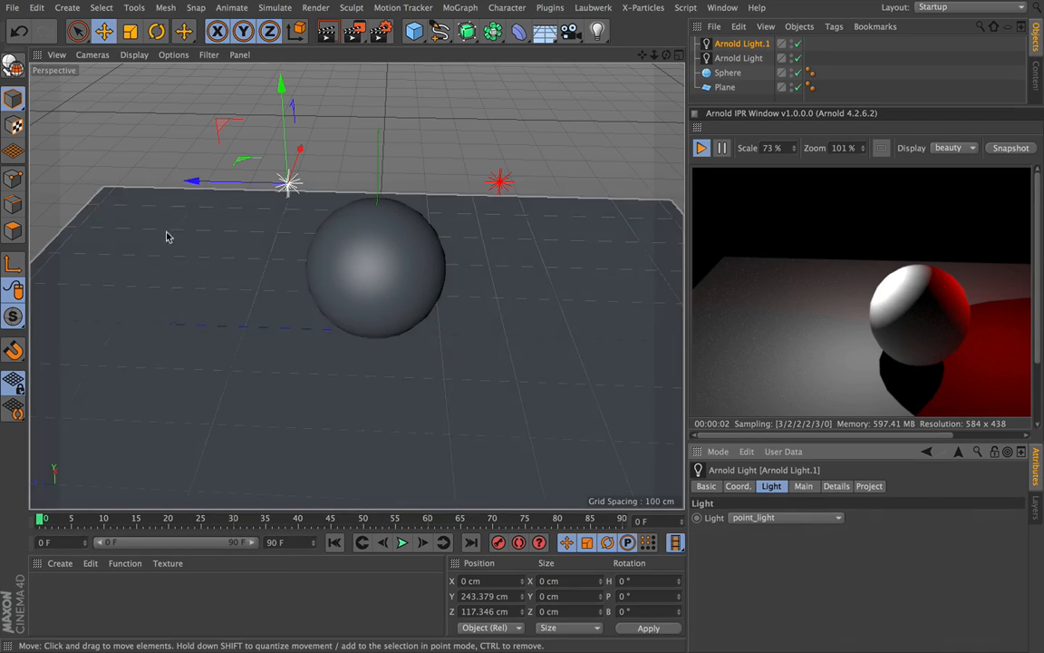
click(794, 527)
click(796, 524)
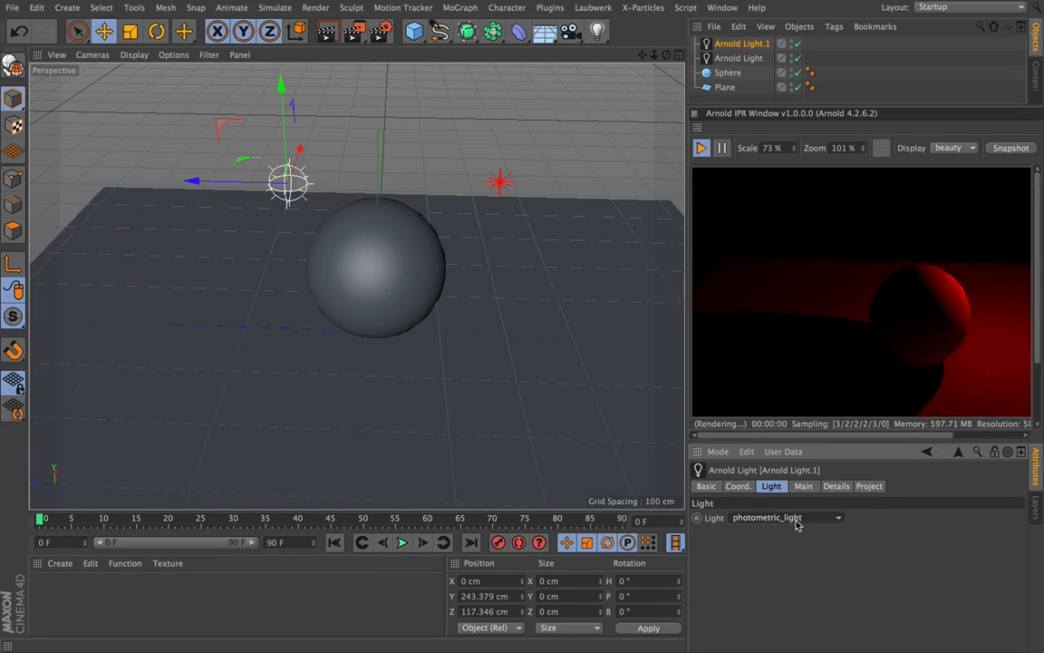
click(769, 517)
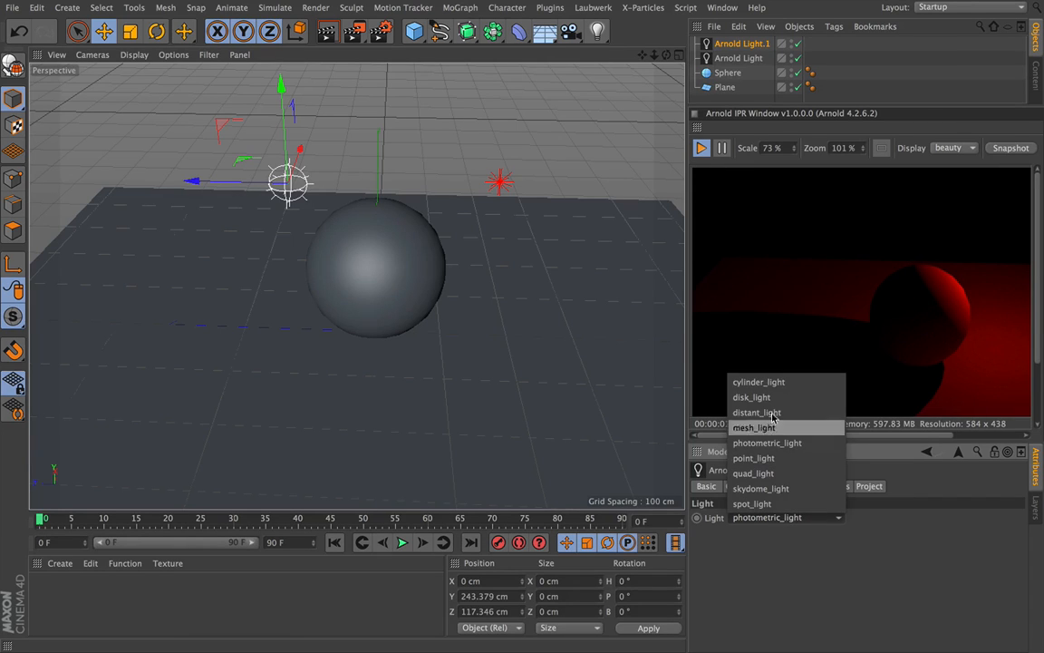
click(778, 504)
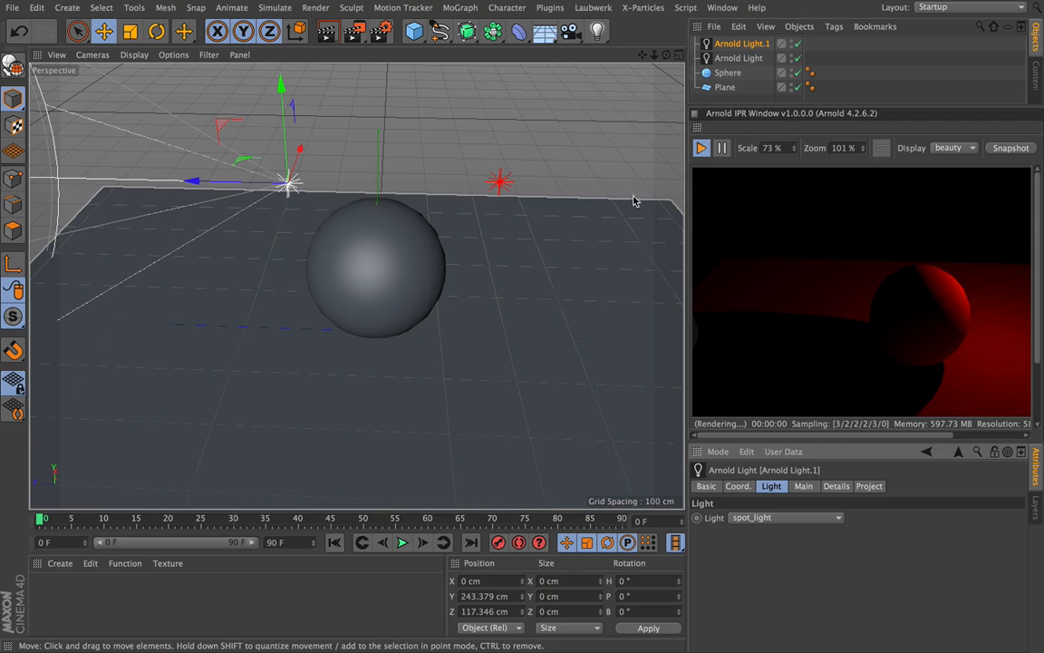
Step: Rotate the spot light toward the sphere, to about H -201°, P -20°, B 15°
drag(642, 55, 810, 111)
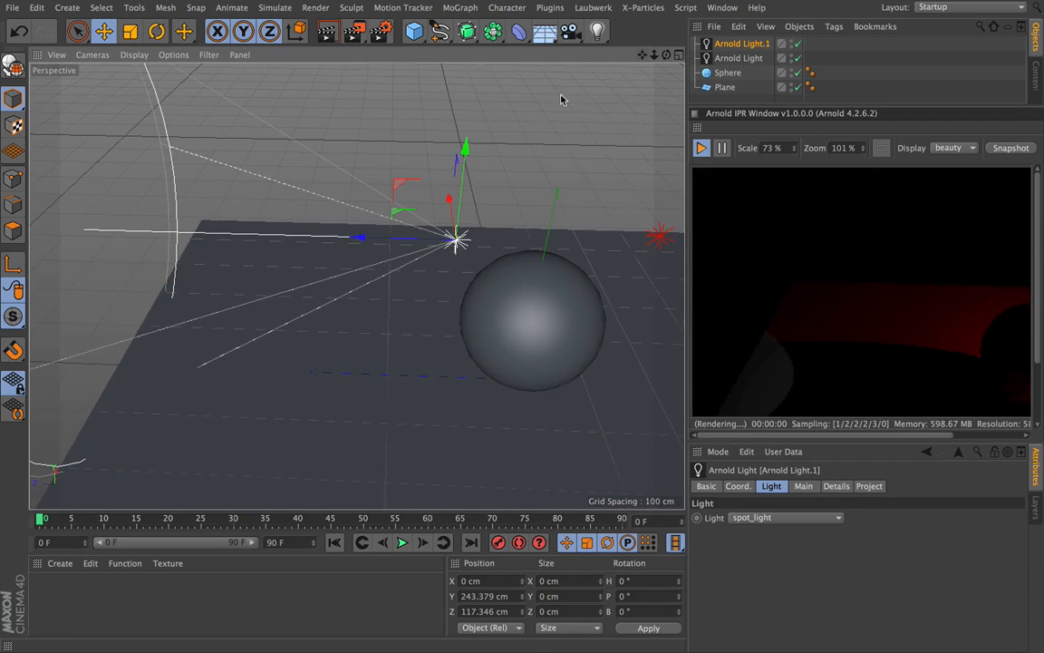
click(157, 31)
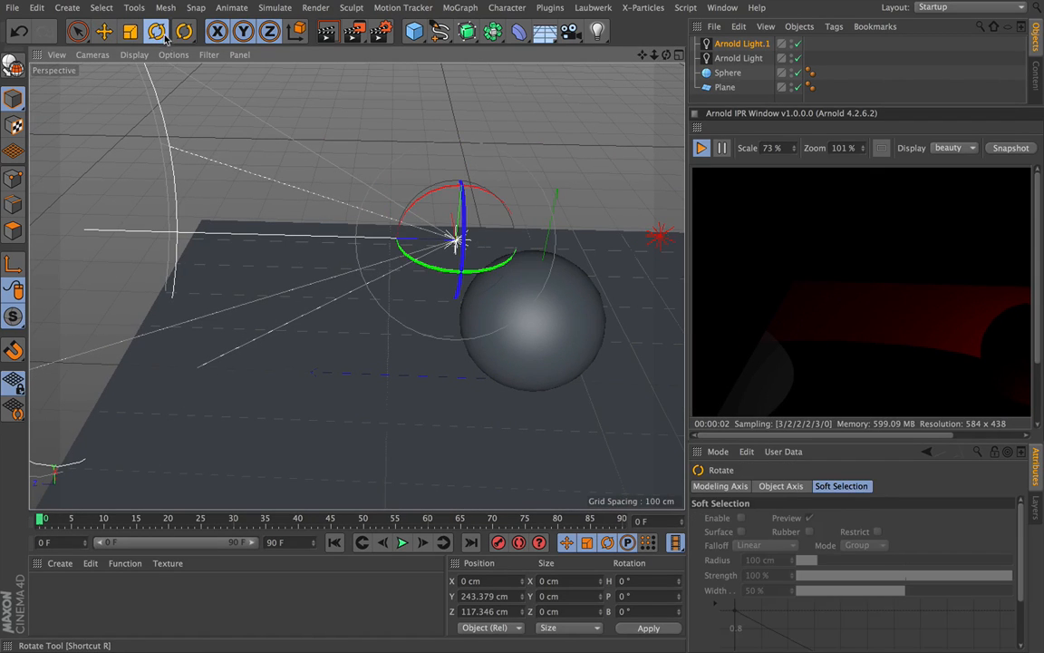
drag(439, 253, 490, 85)
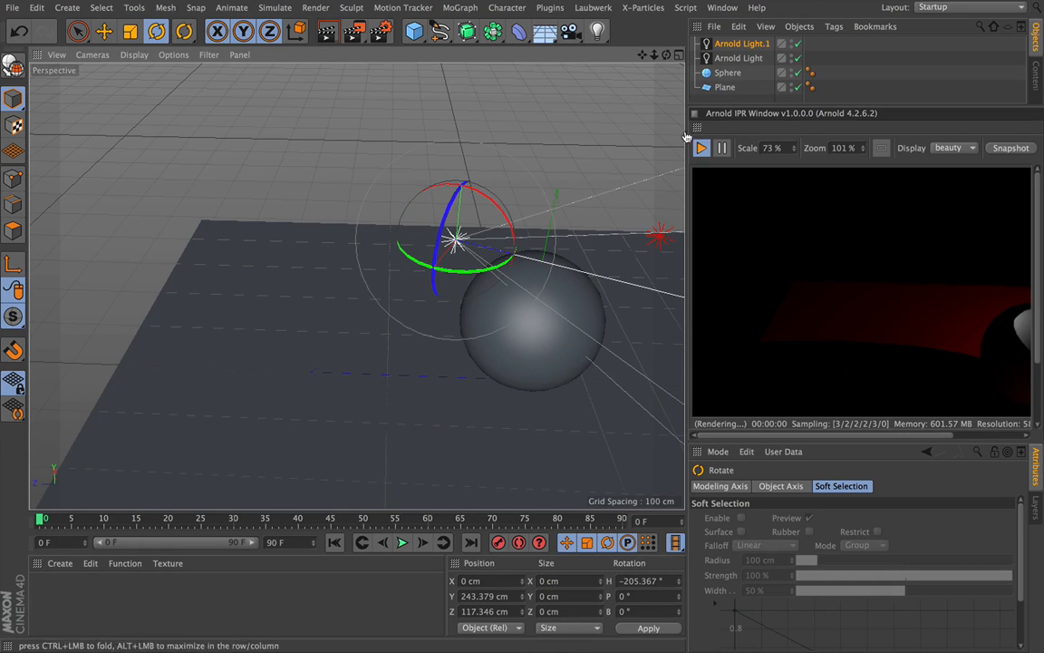
drag(642, 56, 443, 10)
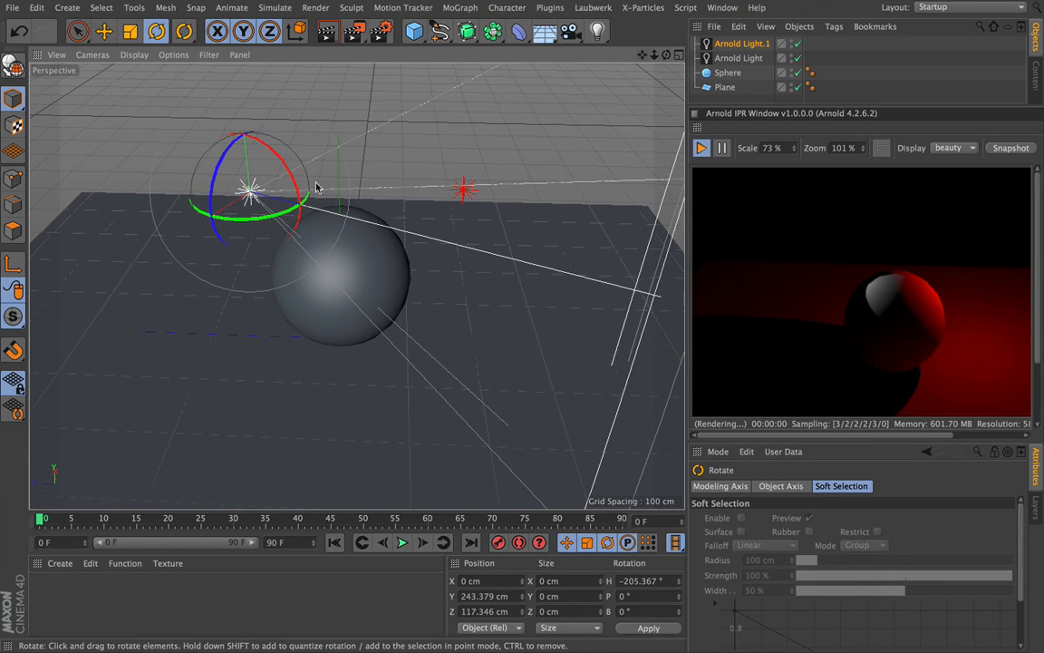
drag(268, 156, 269, 220)
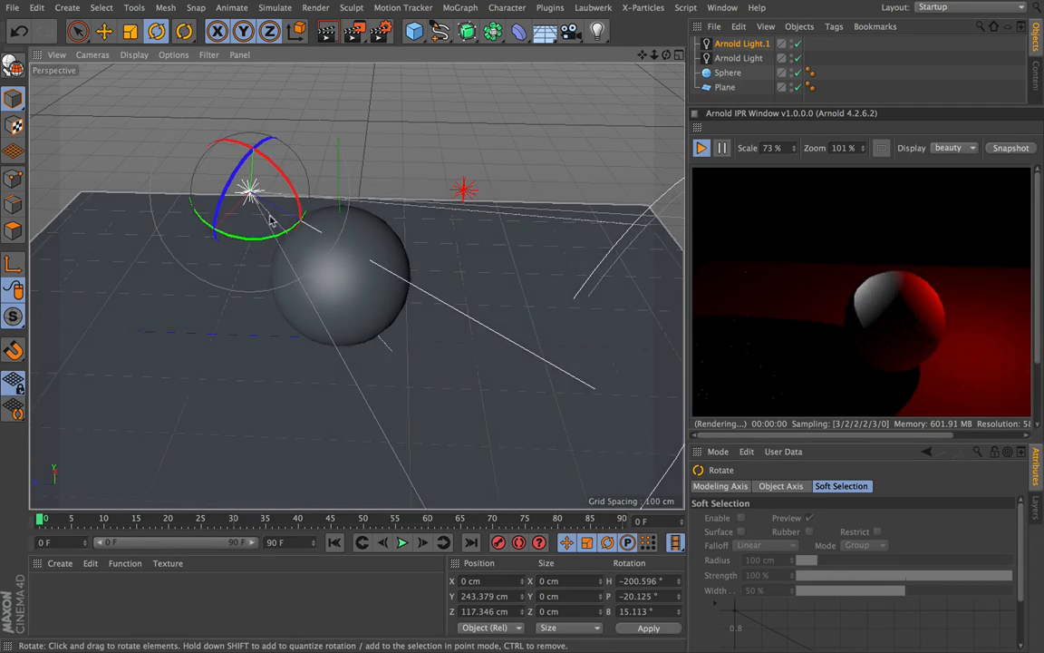
Step: Move the spot light up and away from the sphere, to about X 93 cm, Y 340 cm, Z 365 cm
click(105, 30)
drag(334, 241, 168, 124)
drag(667, 55, 584, 73)
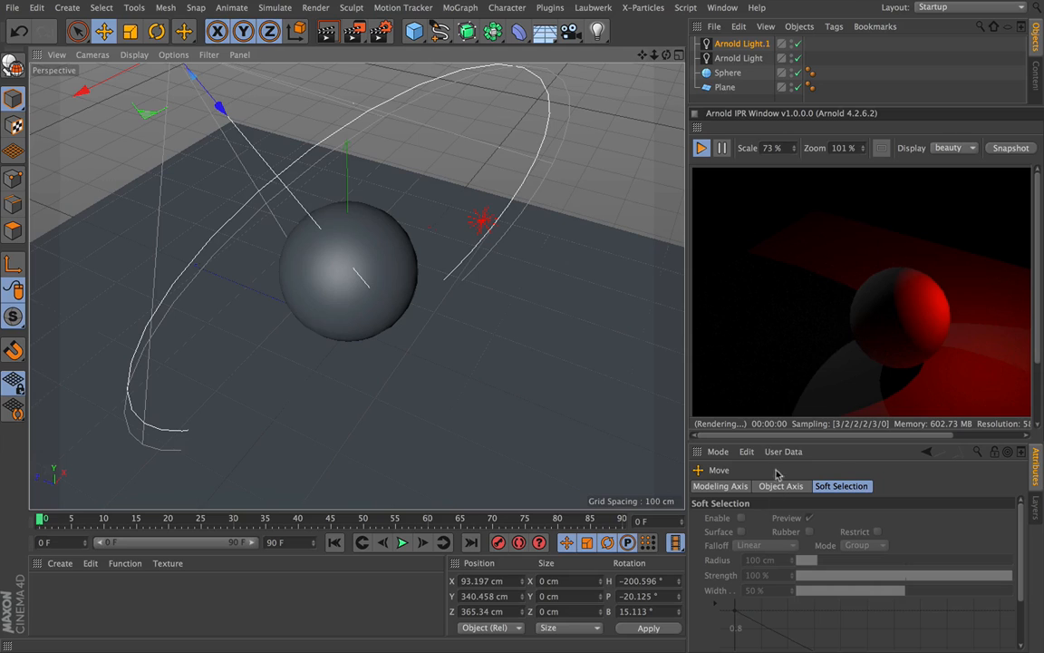
Step: Narrow the spot light's cone angle to 40.08
click(743, 44)
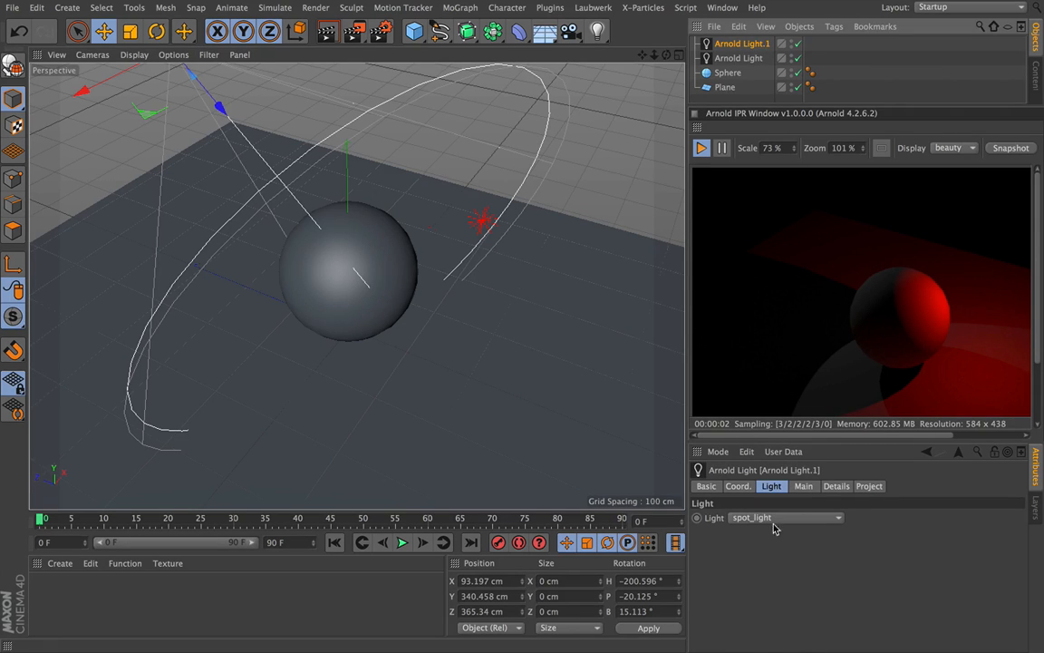
click(804, 487)
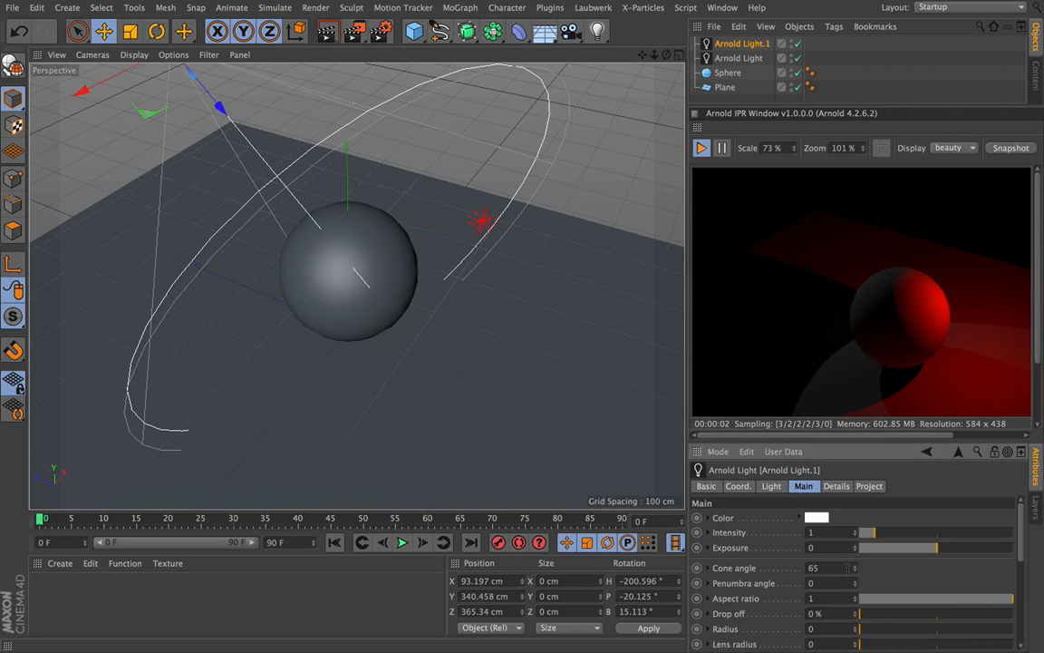
drag(855, 568, 854, 591)
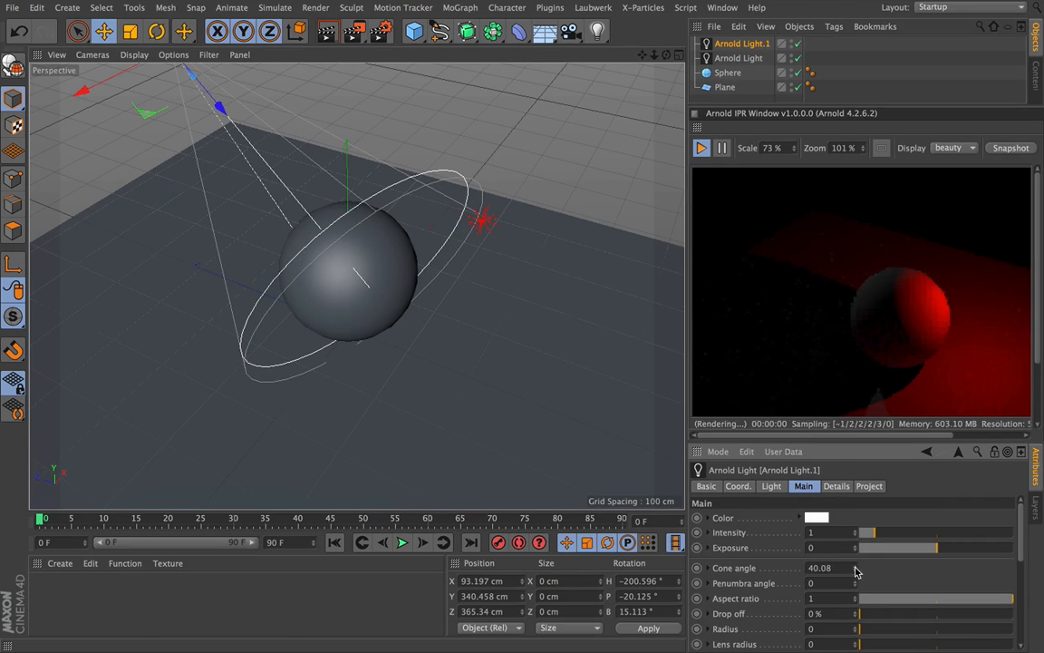
drag(635, 59, 668, 37)
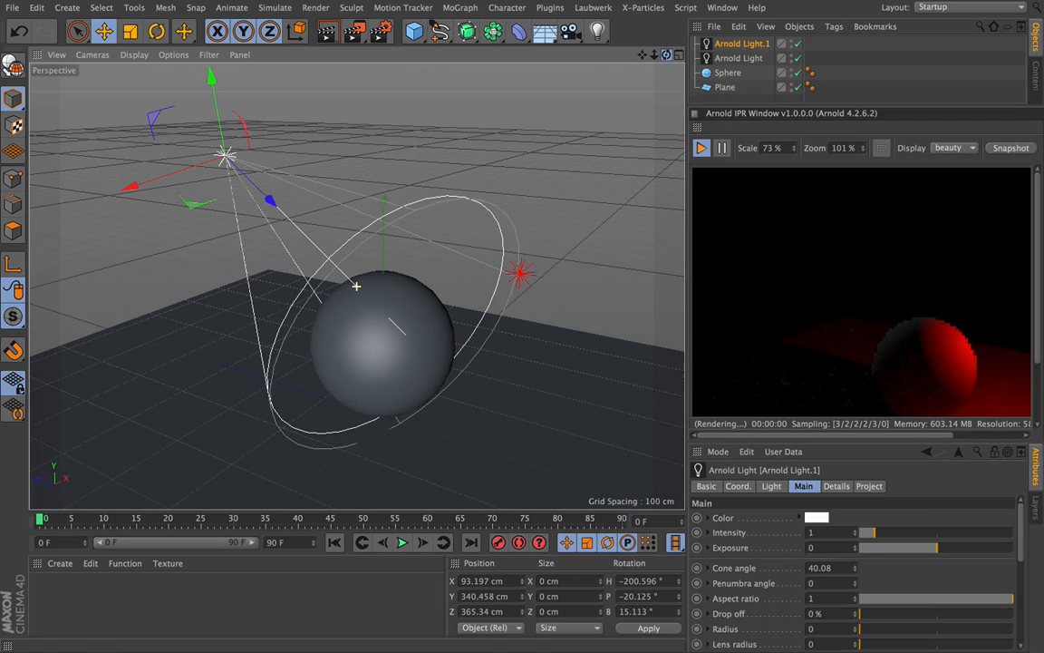
Step: Set the spot light's intensity to 10 and move it closer to the sphere, to about X 9 cm, Y 252 cm, Z 140 cm
drag(866, 533, 1039, 540)
drag(268, 203, 535, 335)
scroll(396, 284, up, 3)
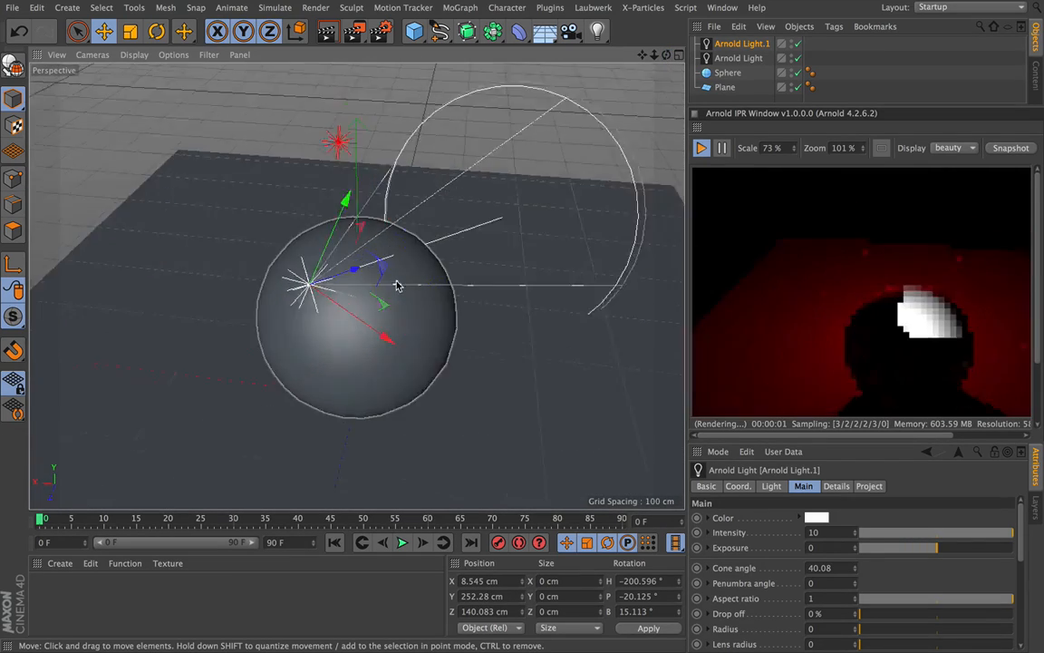
scroll(475, 319, up, 5)
scroll(475, 319, up, 2)
scroll(474, 319, down, 6)
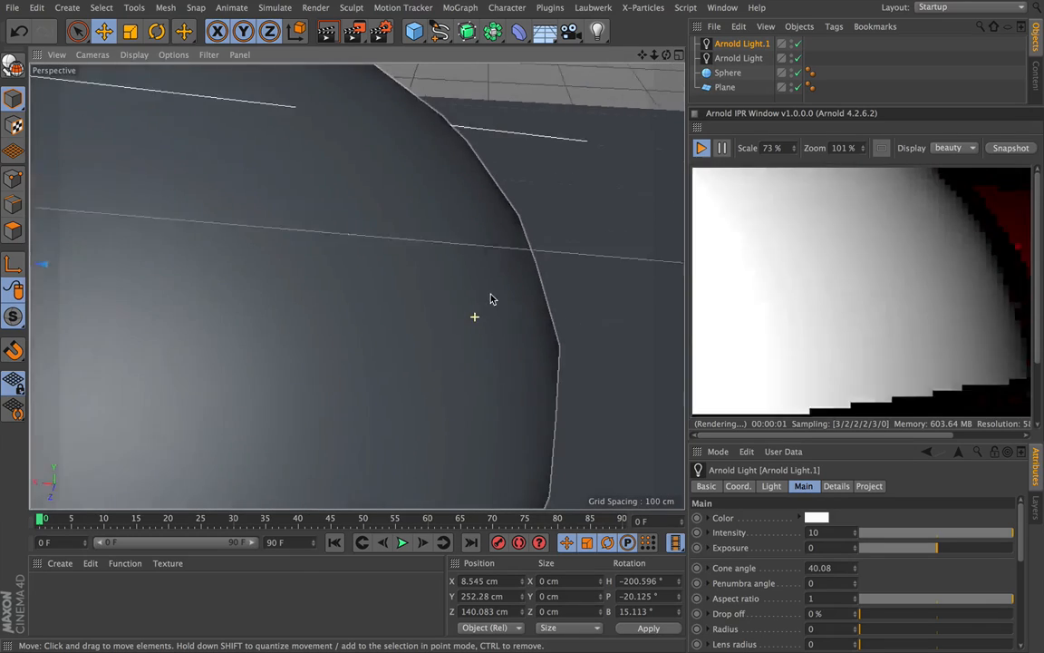
scroll(357, 286, down, 8)
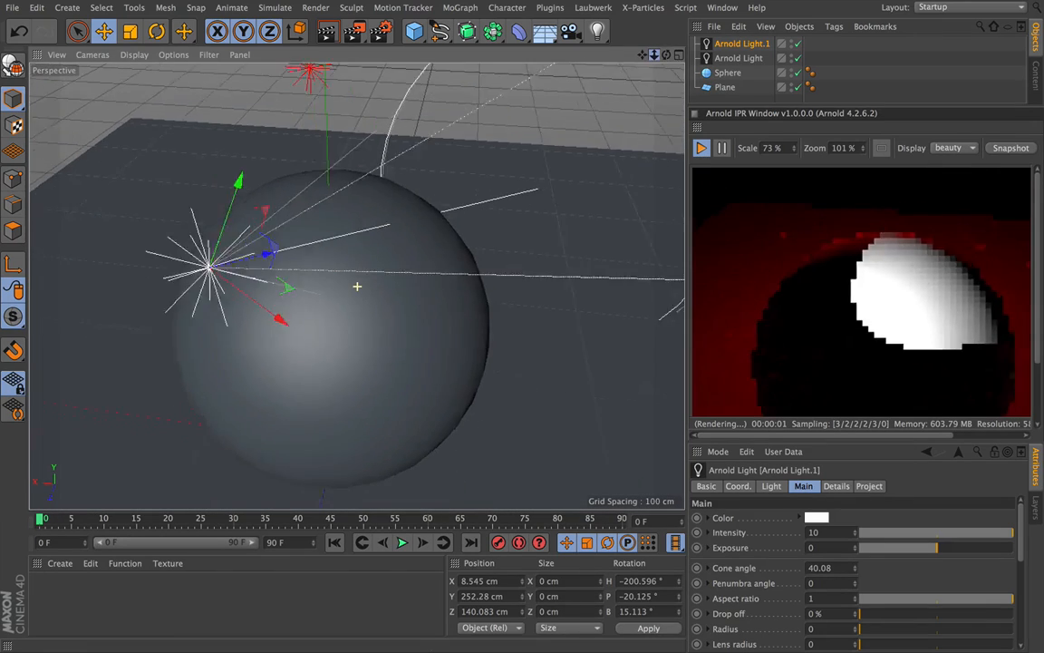
scroll(357, 286, down, 3)
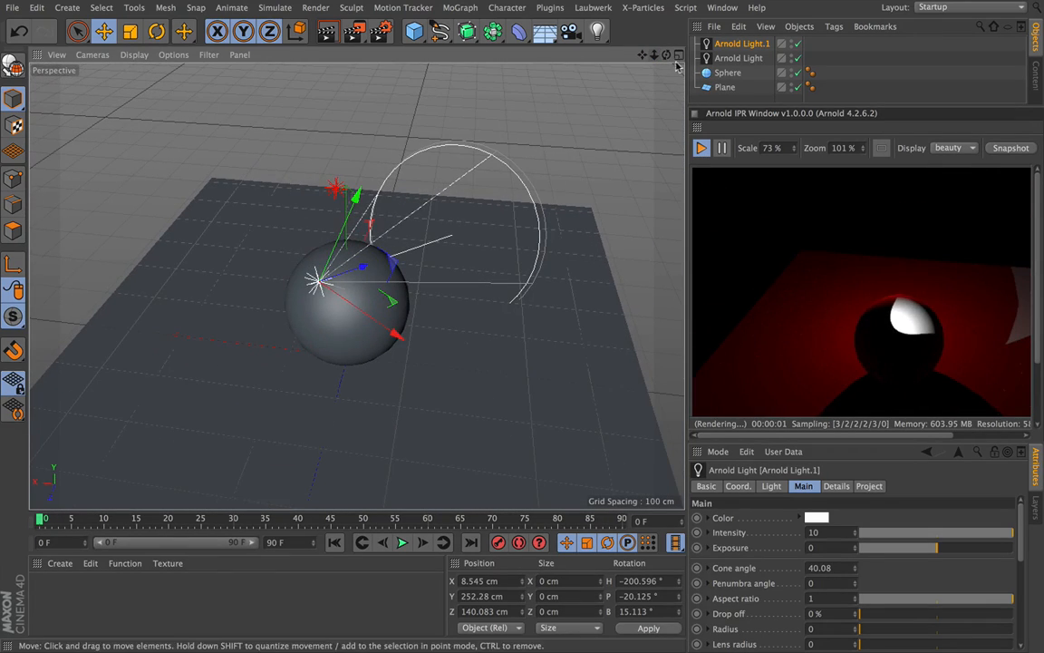
Step: Delete both Arnold Lights from the scene
shift+click(740, 58)
key(Delete)
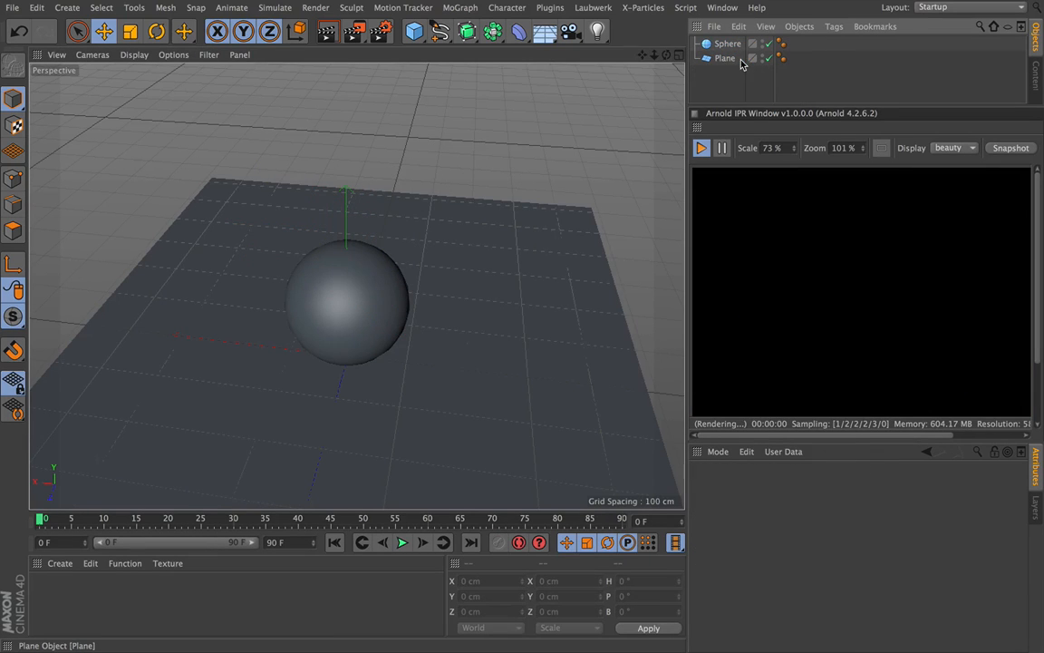
drag(666, 55, 643, 57)
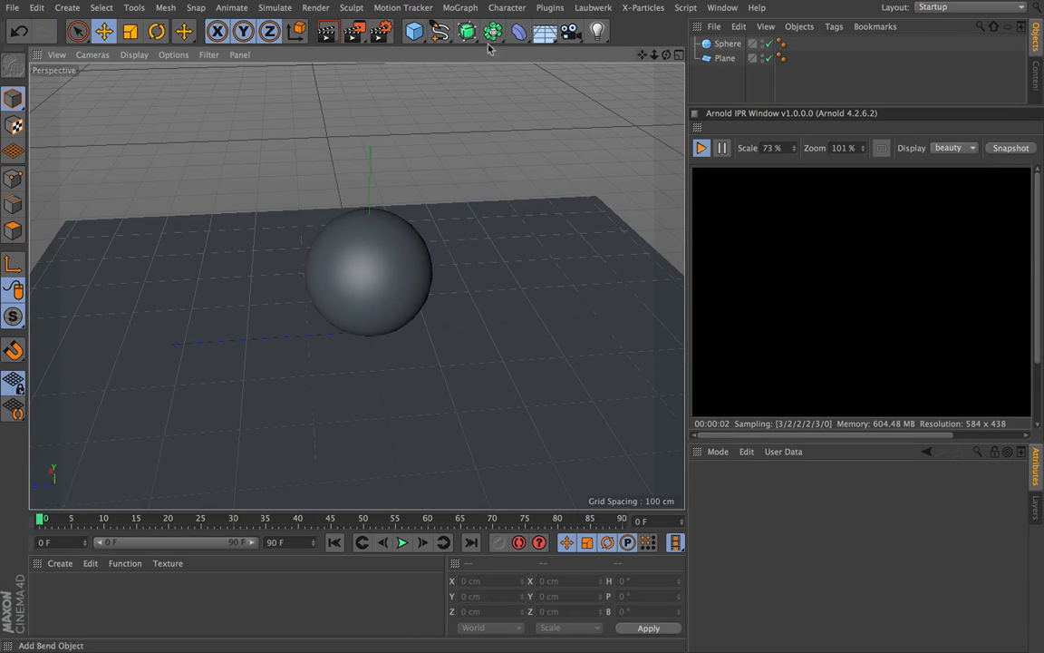
Step: Add a cube, raise it to about Y 239 cm, and resize it to about 130 cm in X and 97 cm in Z
drag(416, 35, 542, 48)
drag(369, 250, 371, 110)
drag(304, 216, 366, 179)
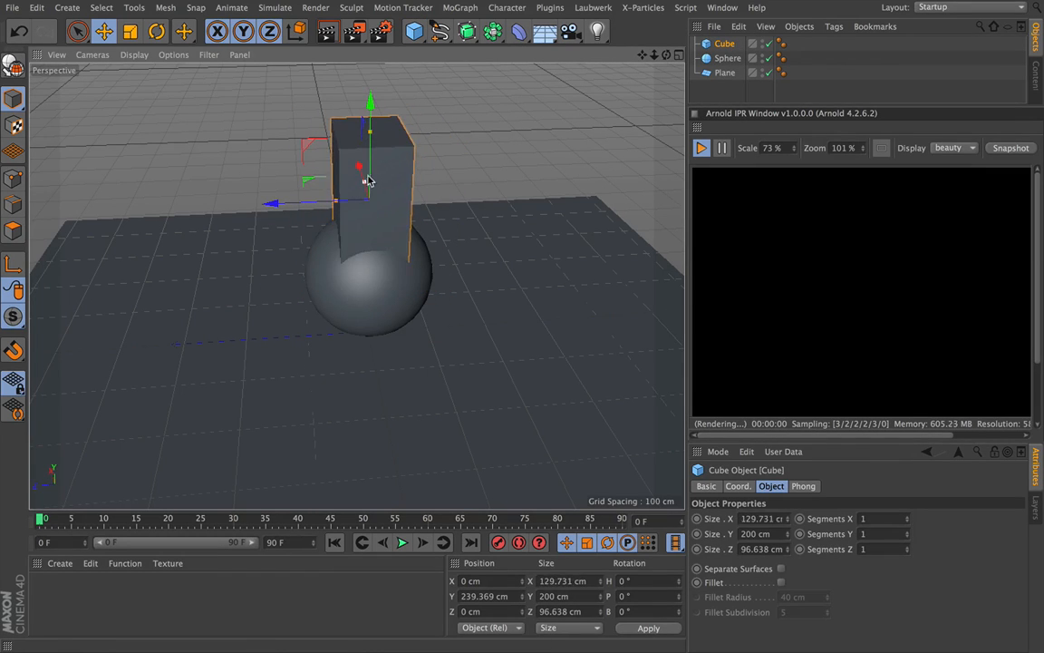
Step: Flatten the cube to about 66 cm in Y and move it to about Z -283 cm
key(s)
drag(666, 55, 571, 102)
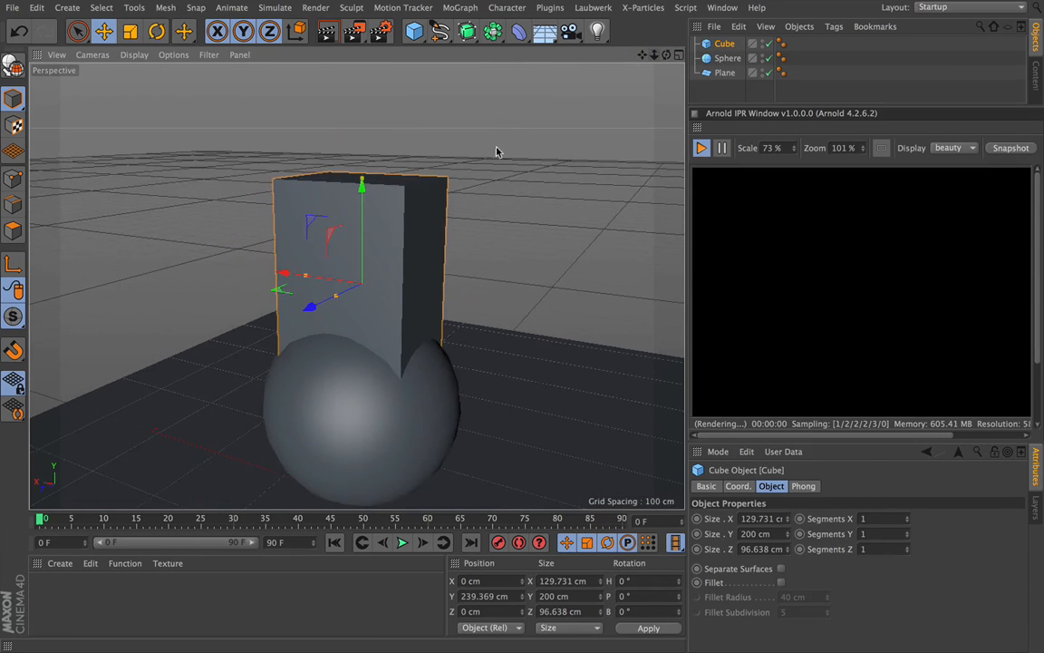
drag(362, 180, 360, 253)
drag(306, 312, 425, 254)
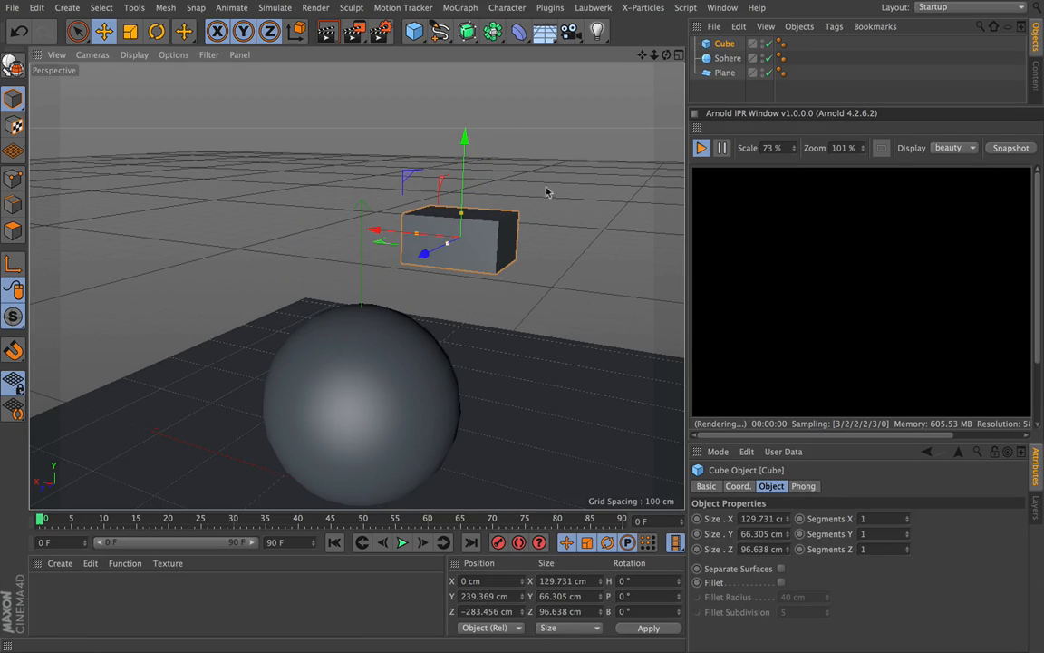
Step: Add an Arnold Mesh Light tag to the cube
drag(667, 56, 674, 123)
drag(661, 57, 357, 287)
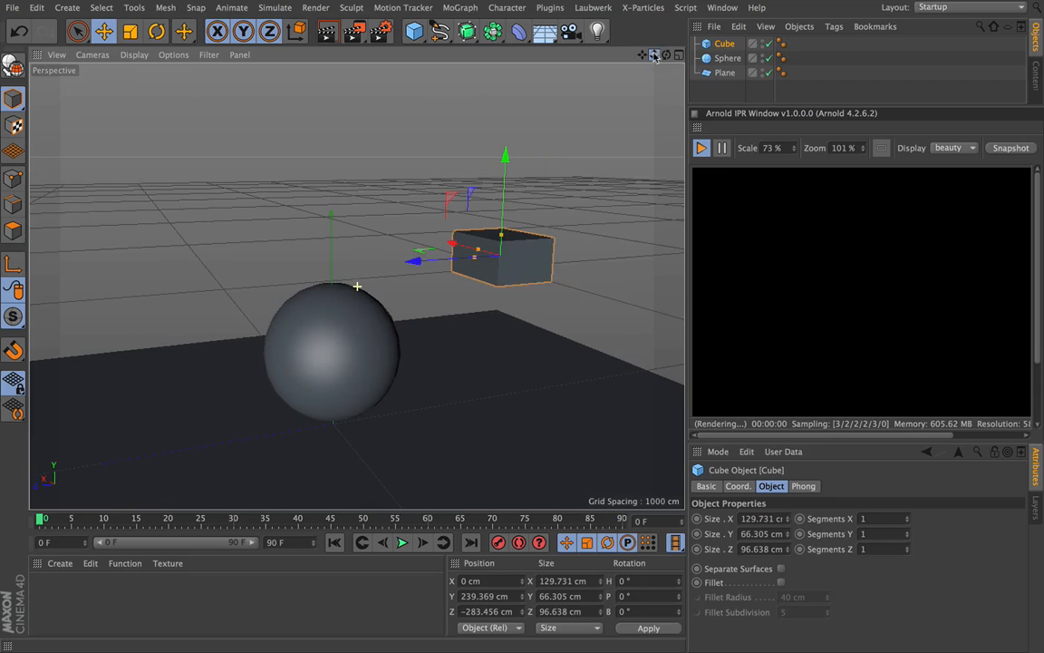
click(834, 26)
mouse_move(845, 64)
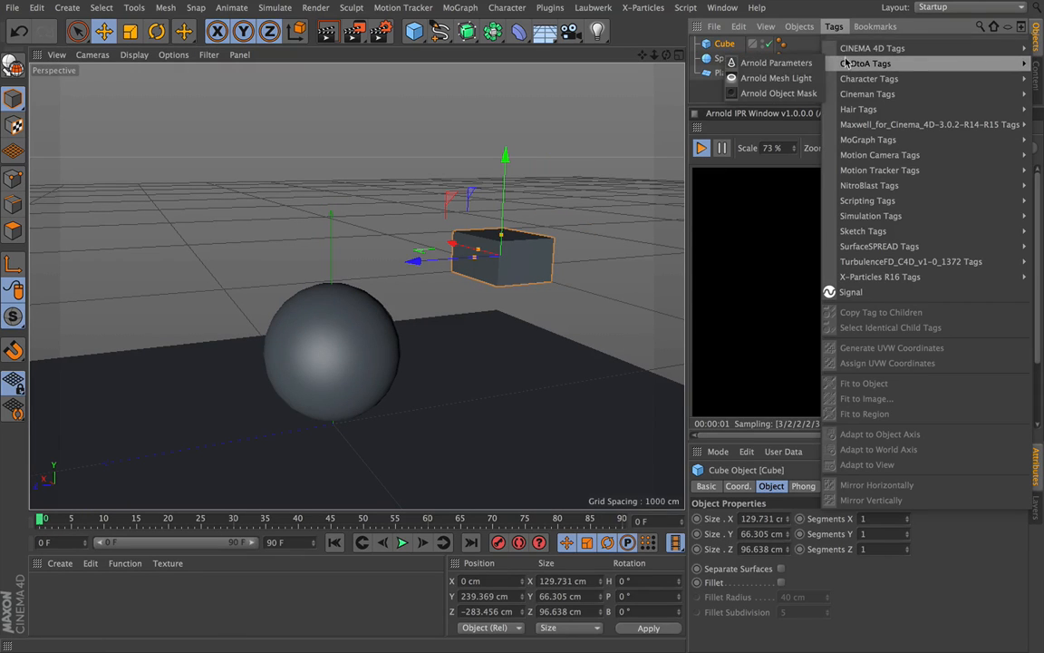
click(794, 79)
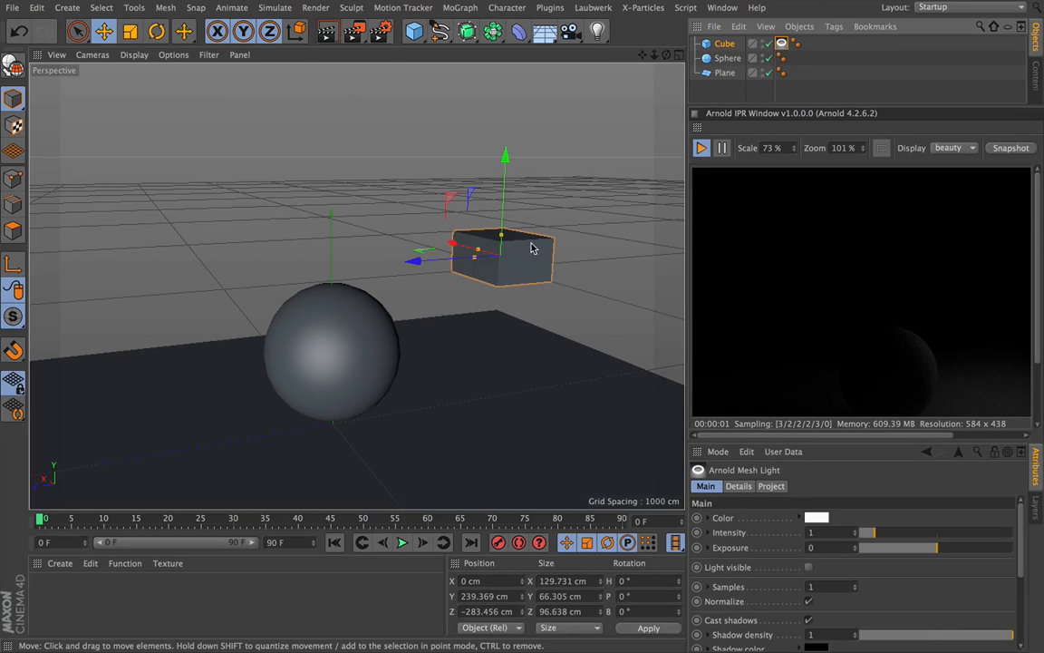
Step: Raise the mesh light's intensity to about 6.57 and lower the cube to about Y 117 cm
drag(667, 55, 692, 104)
drag(641, 56, 596, 138)
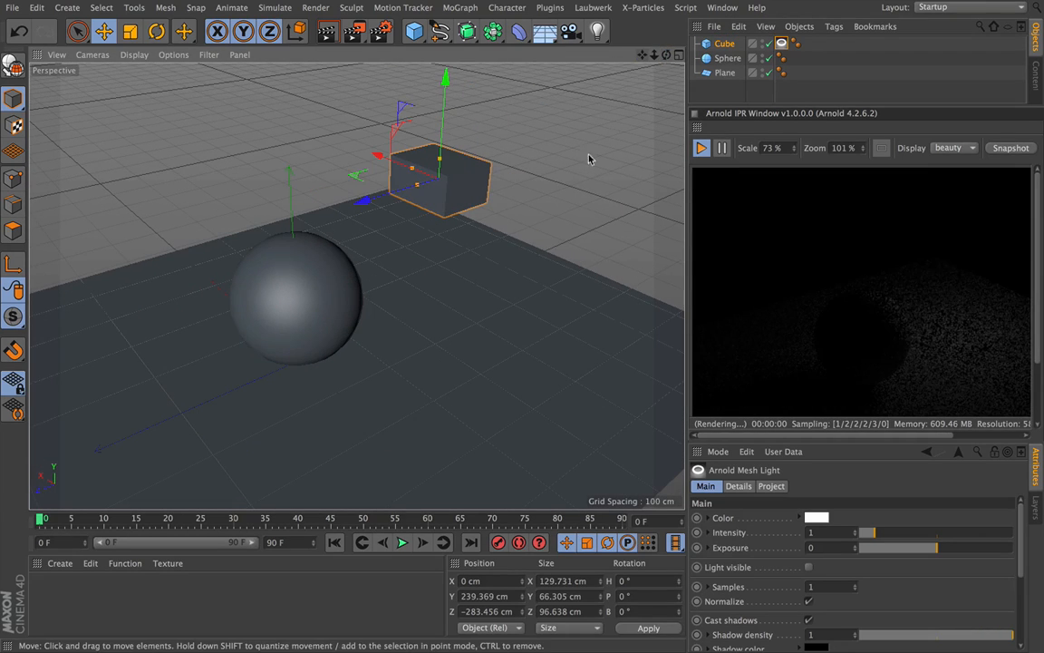
drag(868, 531, 963, 535)
drag(643, 55, 611, 53)
drag(415, 83, 414, 145)
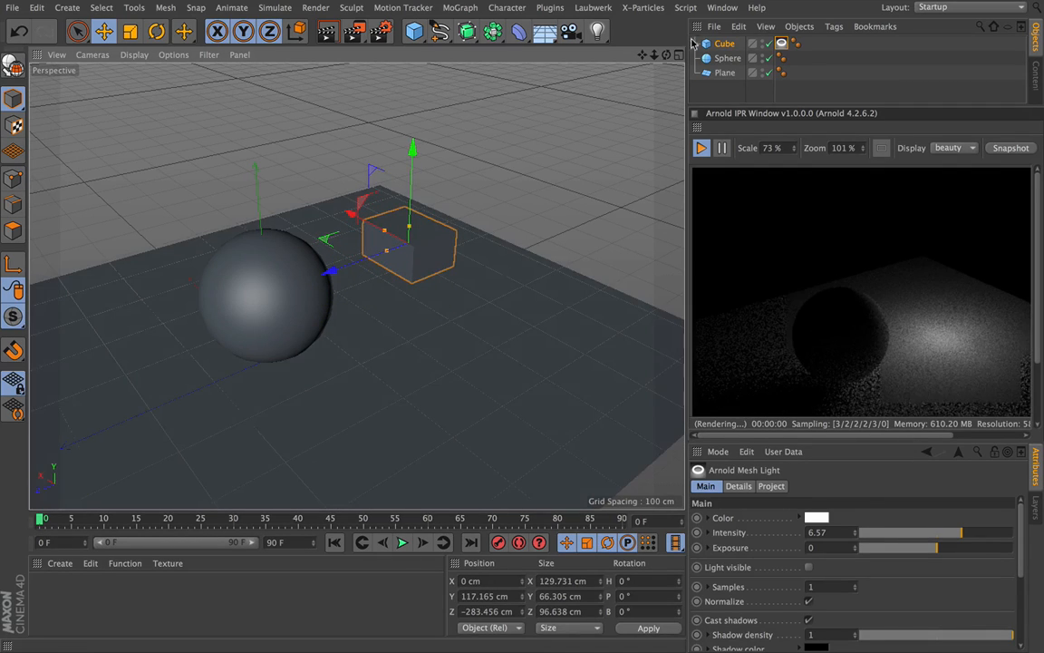
Step: Enable Light visible on the cube's mesh light so the emitting shape renders
drag(668, 55, 356, 286)
alt+drag(357, 286, 356, 292)
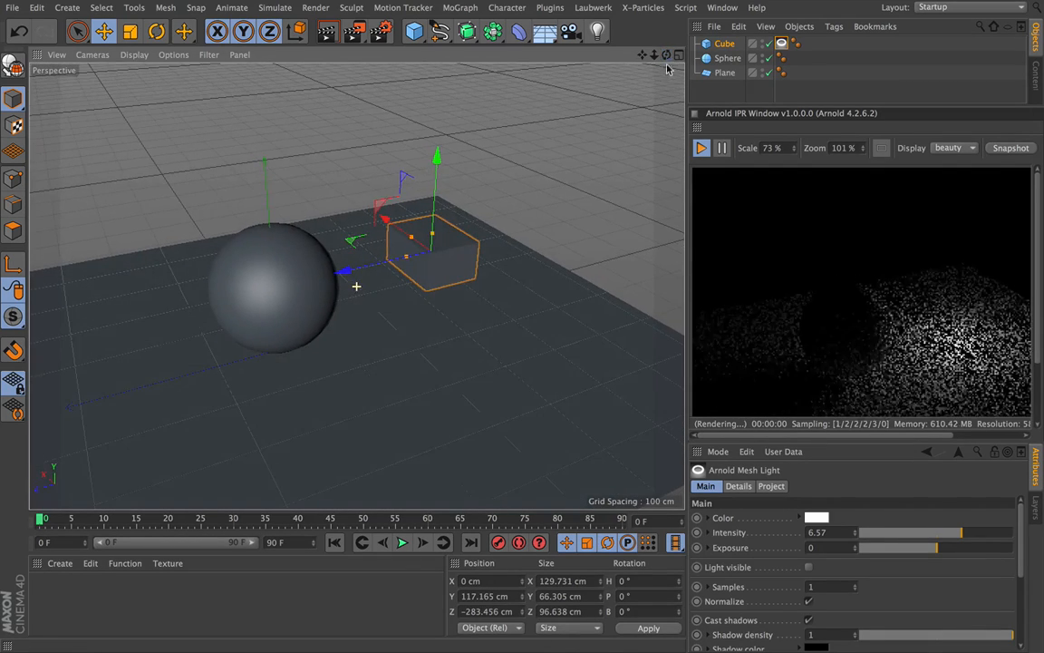
click(809, 568)
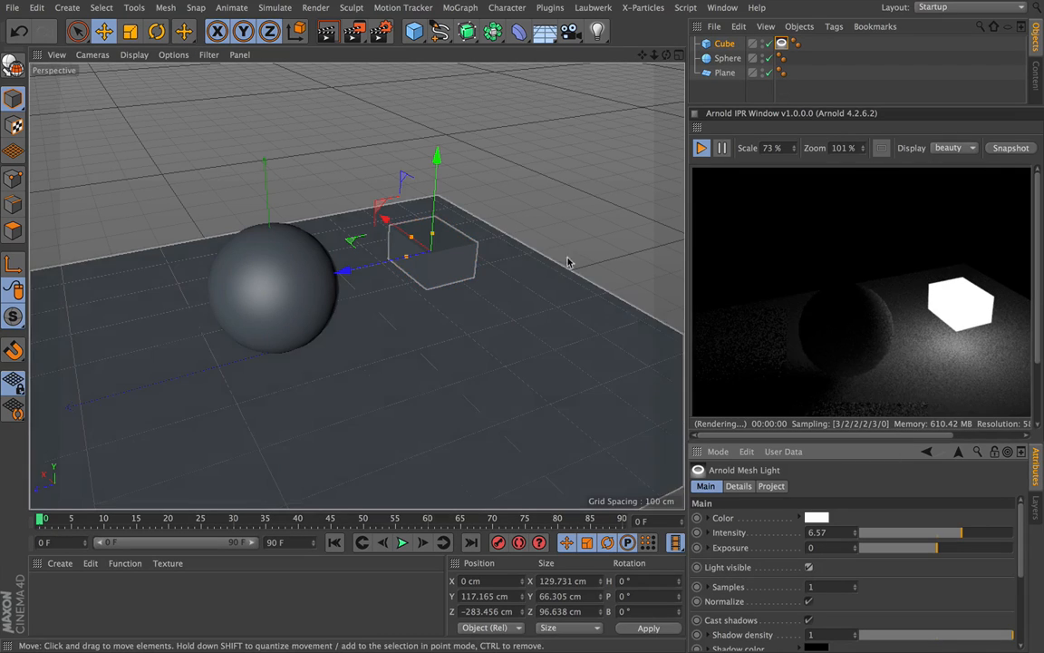
Step: Move the cube over to the other side of the sphere, to about Y 294 cm and Z 144 cm
drag(434, 156, 436, 96)
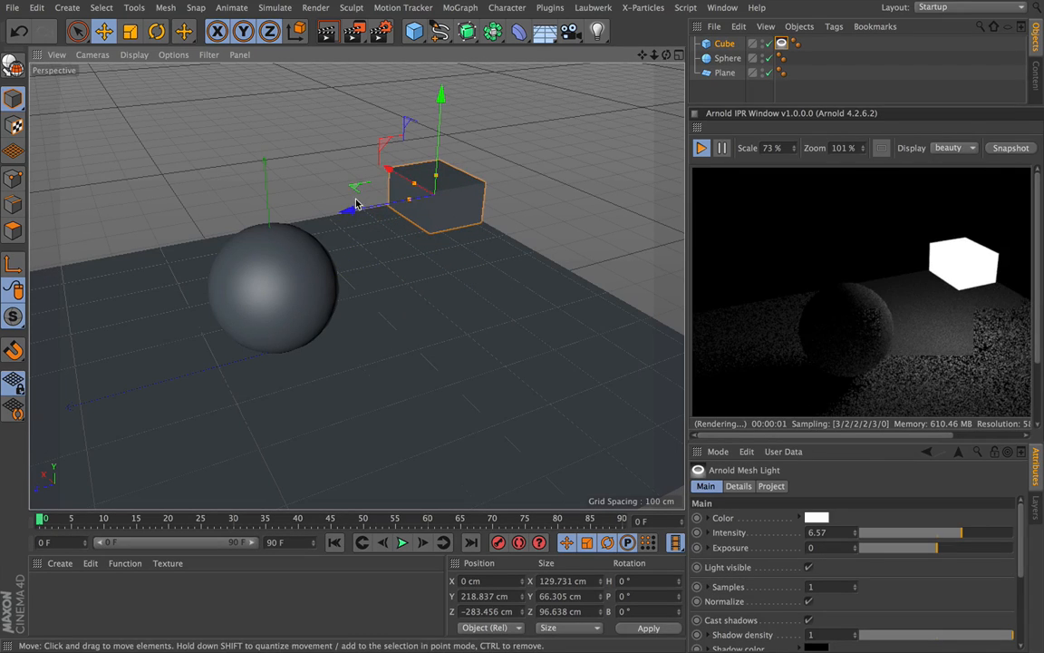
drag(350, 212, 68, 226)
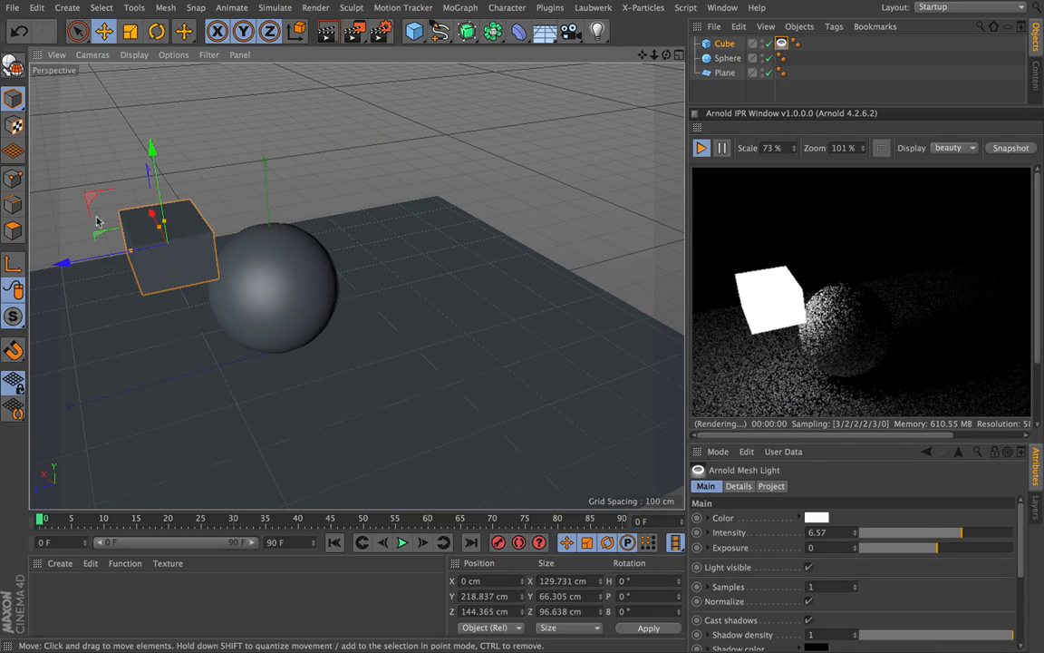
drag(157, 158, 166, 93)
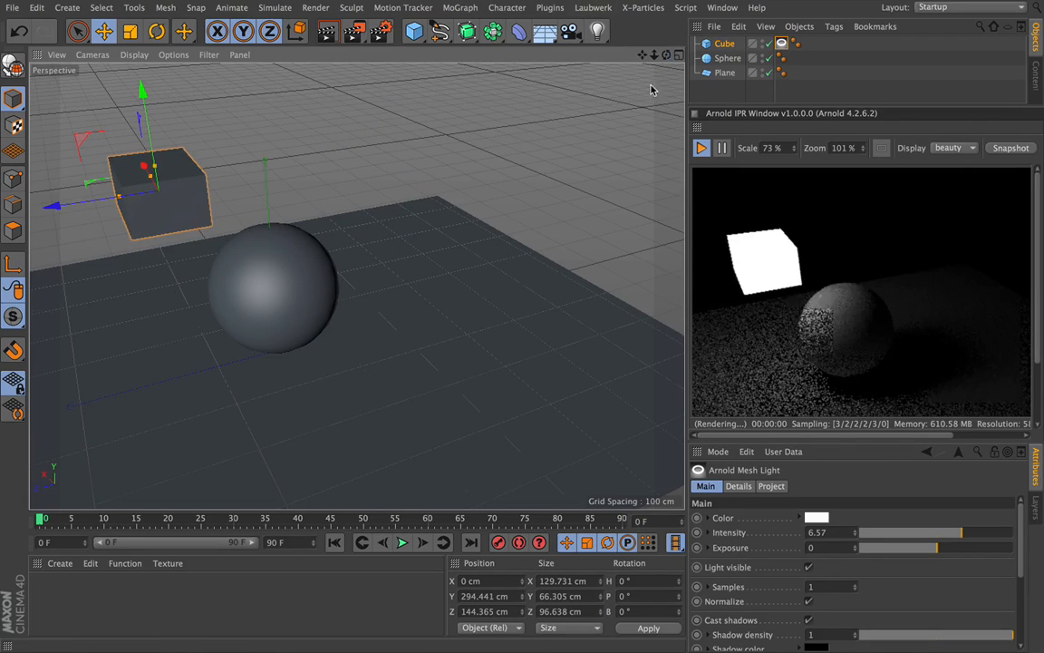
Step: Change the mesh light's color to a fully saturated green with hue 130°
drag(666, 55, 571, 27)
drag(356, 287, 357, 286)
drag(655, 55, 357, 286)
drag(643, 55, 357, 286)
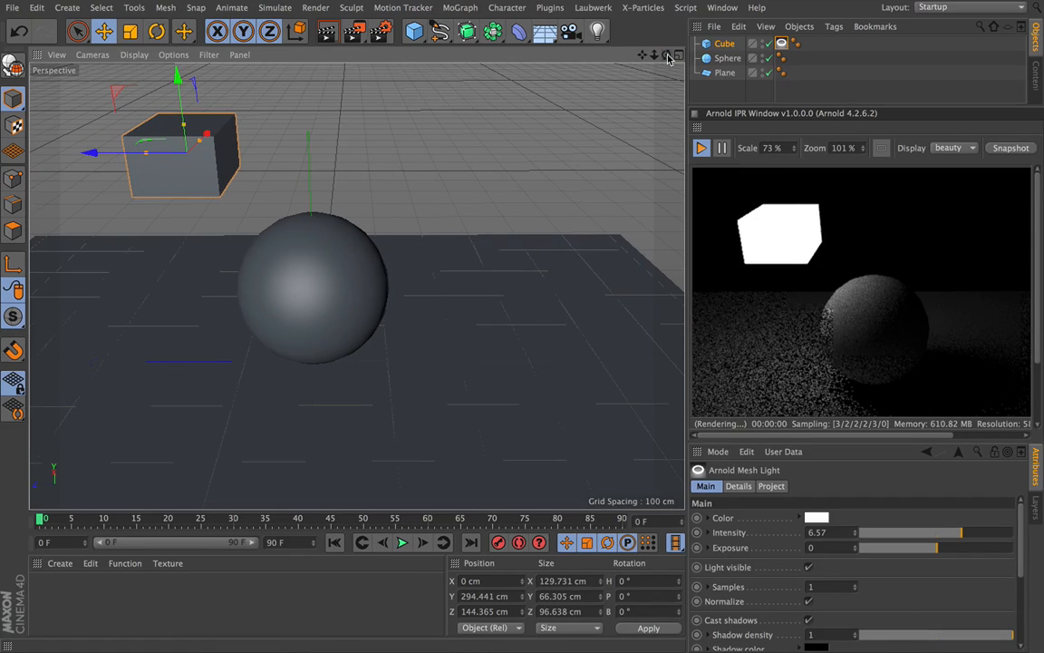
click(815, 518)
click(828, 477)
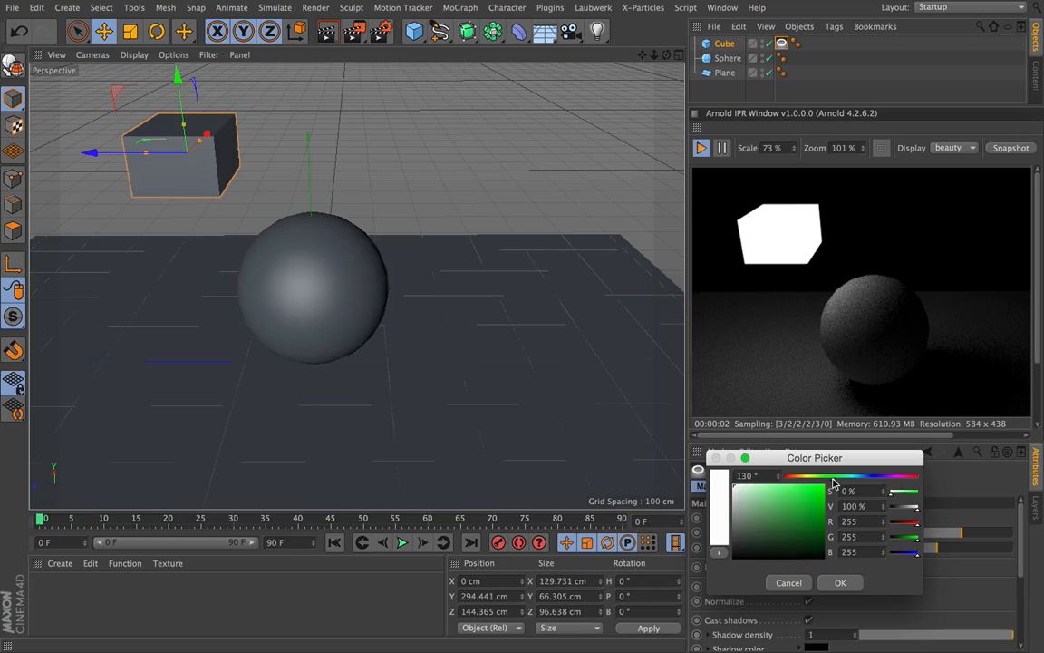
click(843, 583)
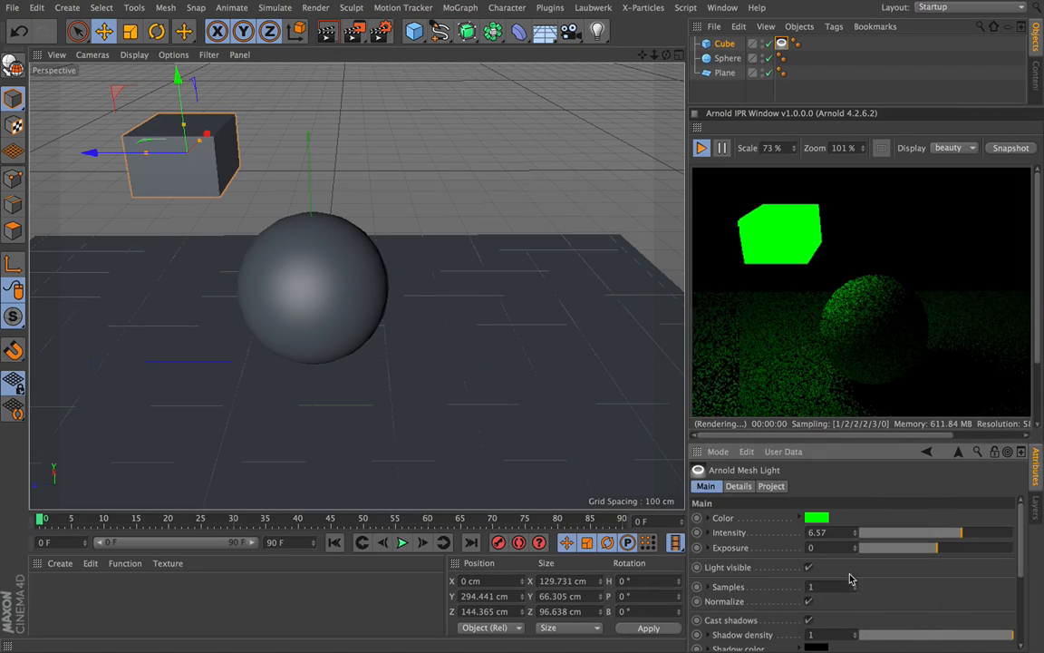
Step: Duplicate the cube with its mesh light and move the copy along Z to about -220 cm
click(228, 173)
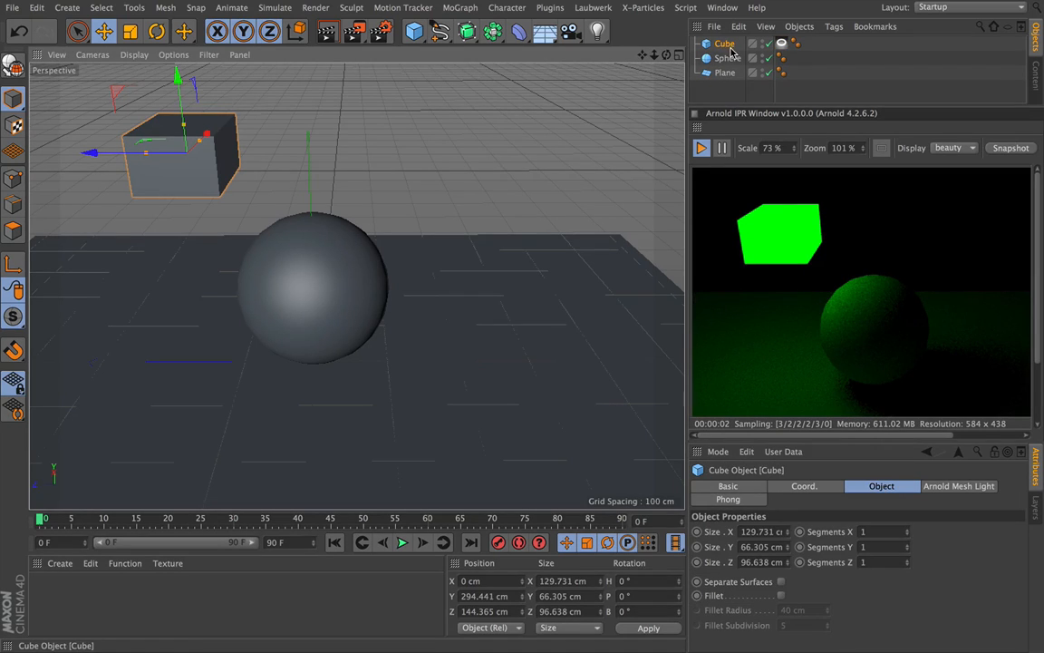
ctrl+drag(723, 49, 724, 53)
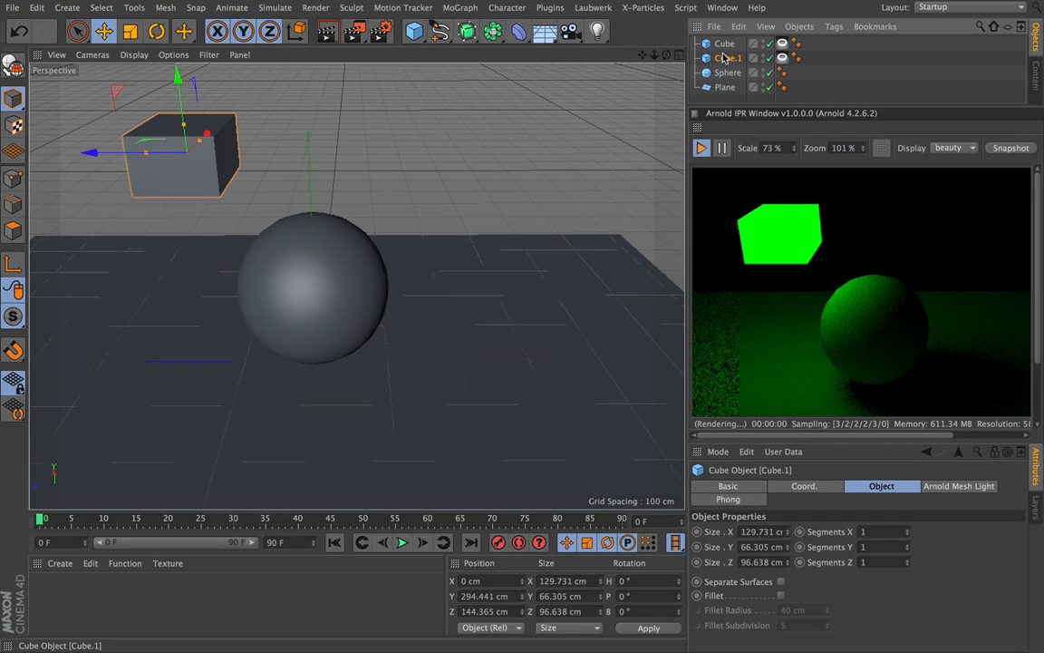
drag(97, 154, 401, 159)
drag(667, 55, 357, 286)
drag(654, 55, 358, 286)
drag(666, 55, 358, 287)
drag(642, 55, 357, 287)
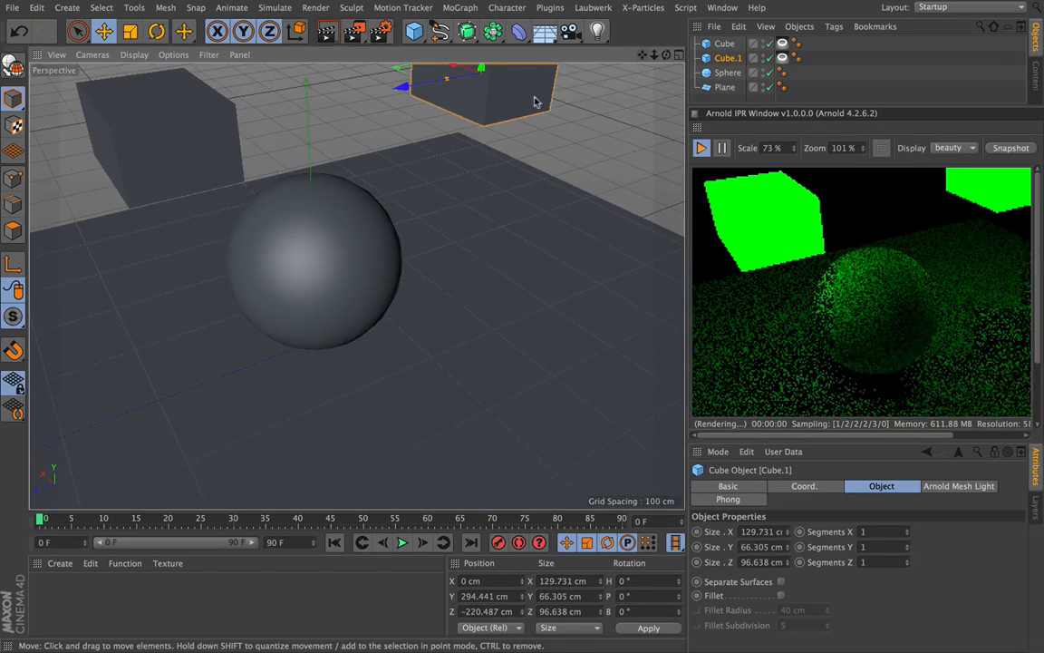
Step: Set the original cube's mesh light to yellow with hue 64° and its samples to 3
click(781, 57)
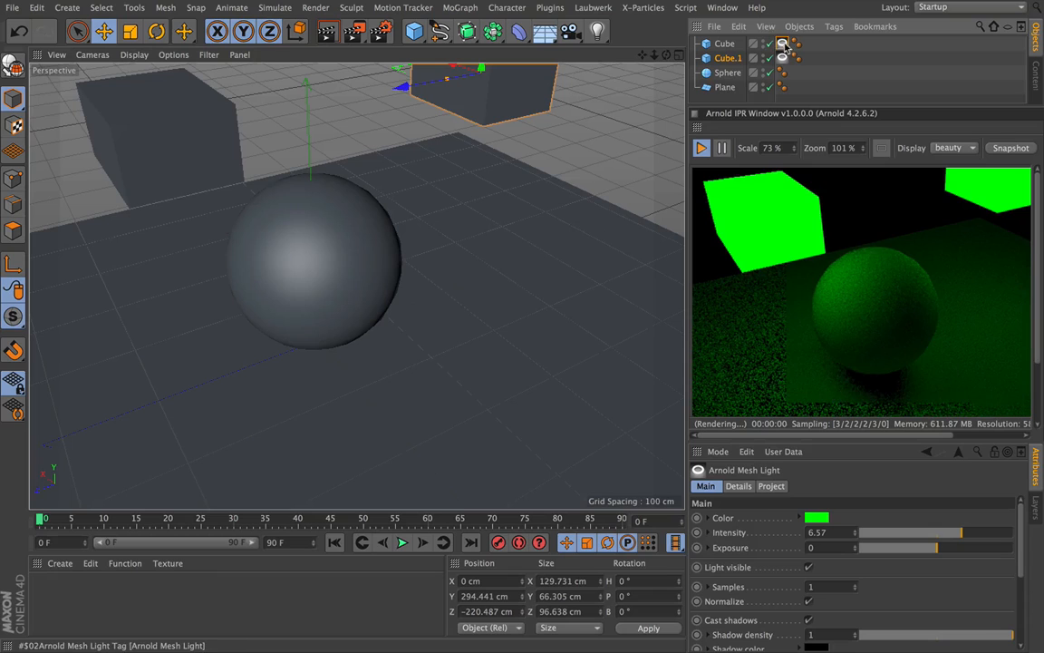
click(816, 518)
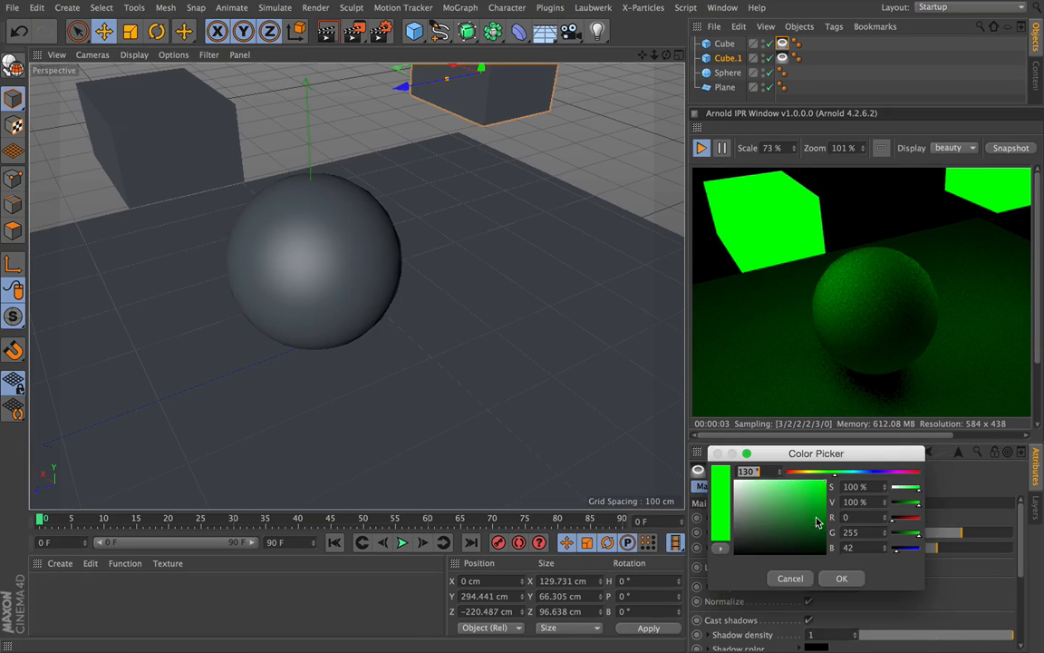
click(803, 472)
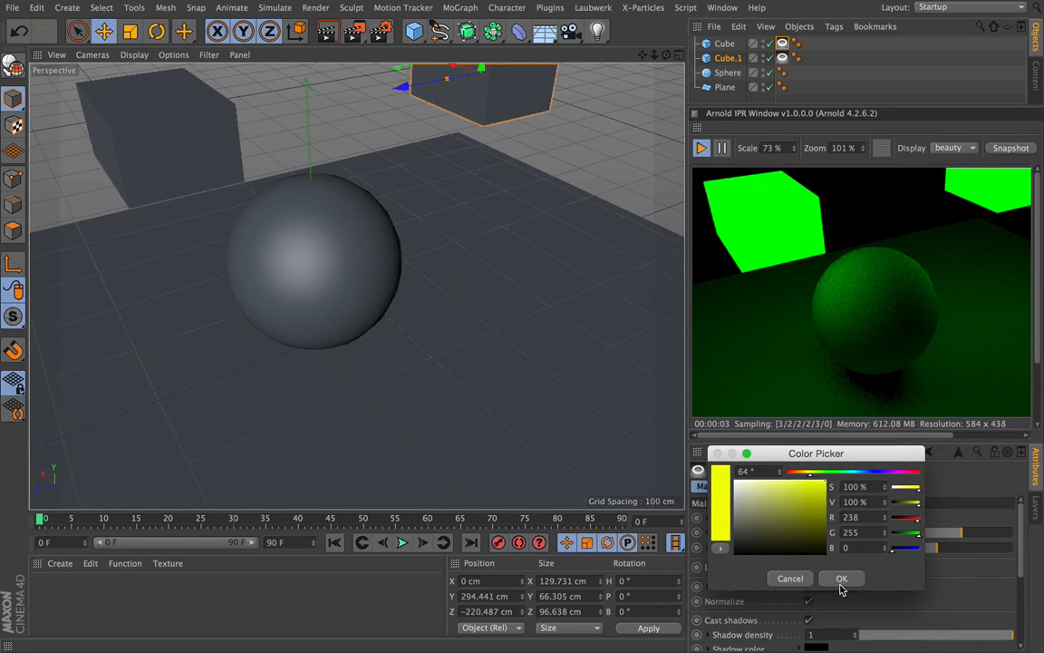
click(841, 579)
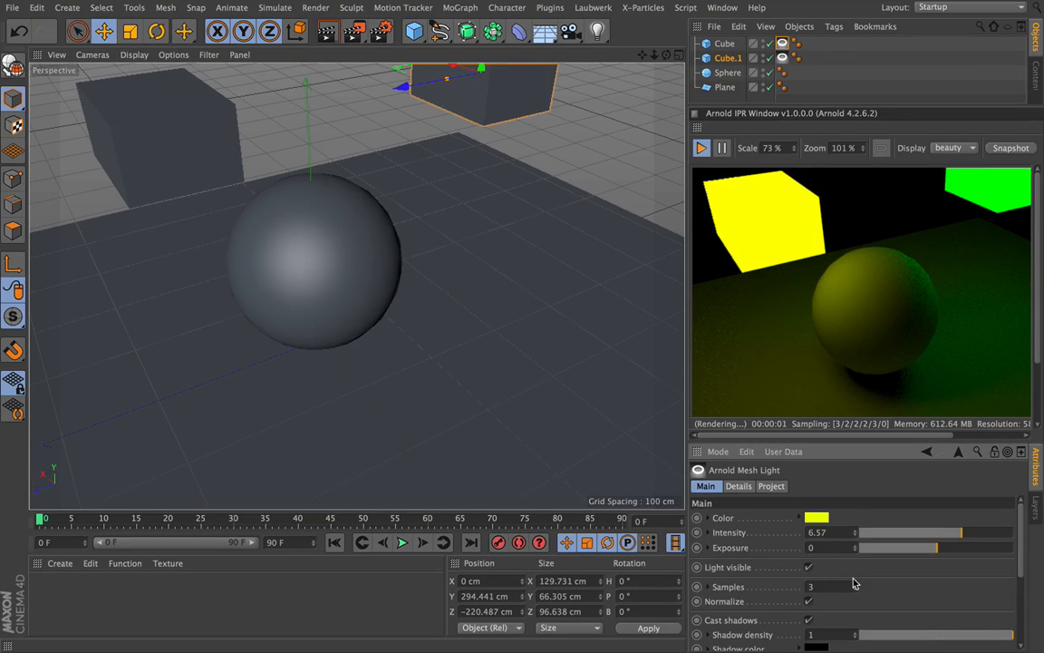
alt+drag(356, 287, 268, 272)
drag(669, 59, 734, 50)
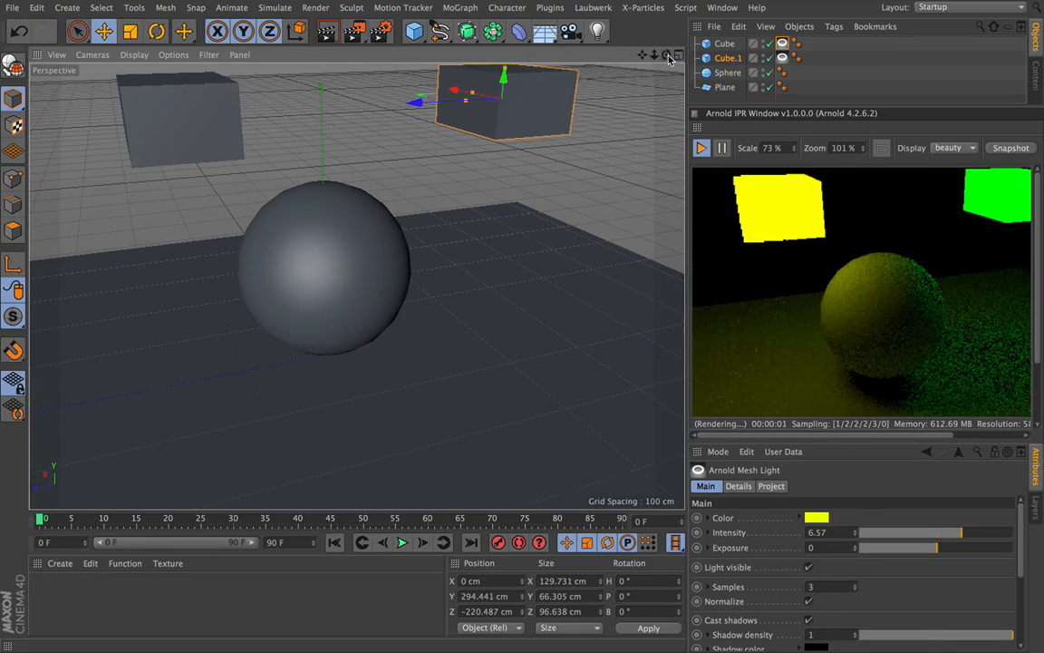
Step: Switch the renderer in the render settings to Arnold Renderer
click(380, 34)
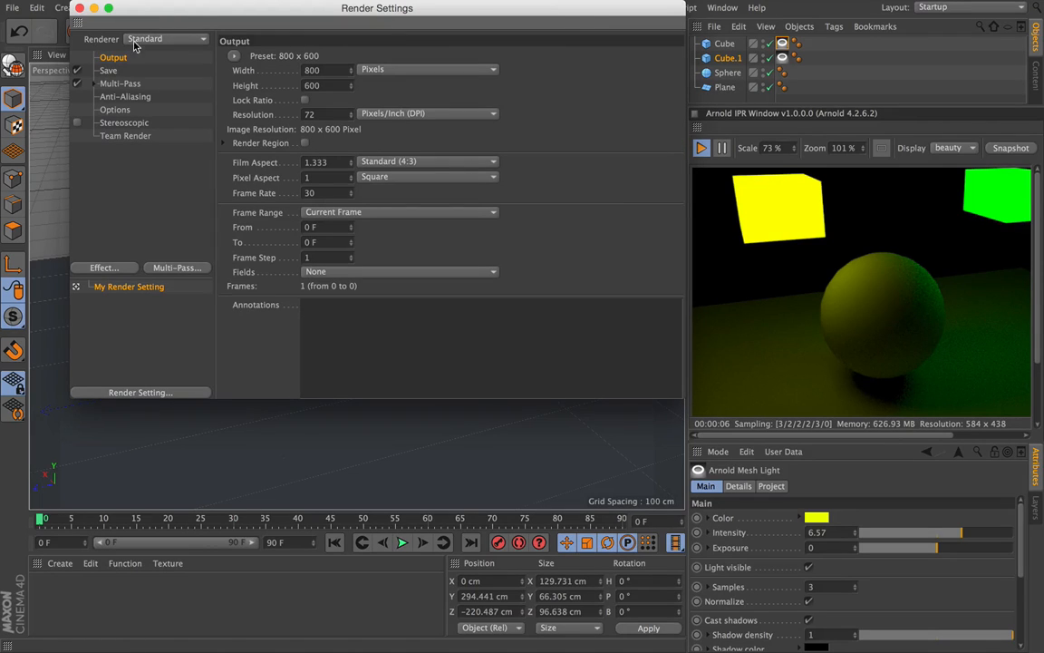
click(198, 40)
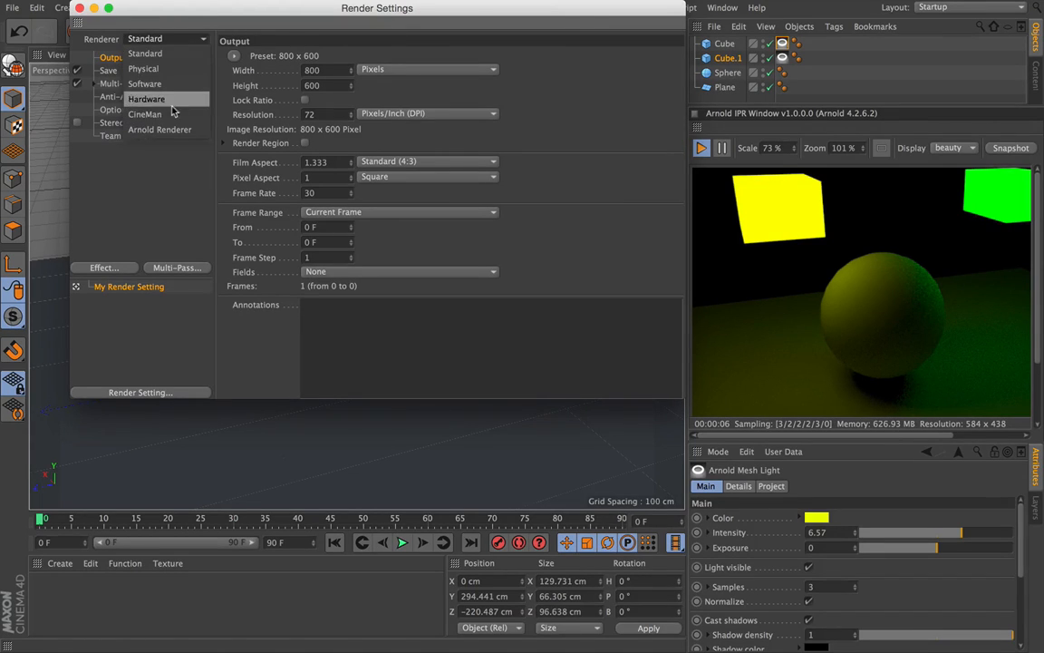
click(159, 130)
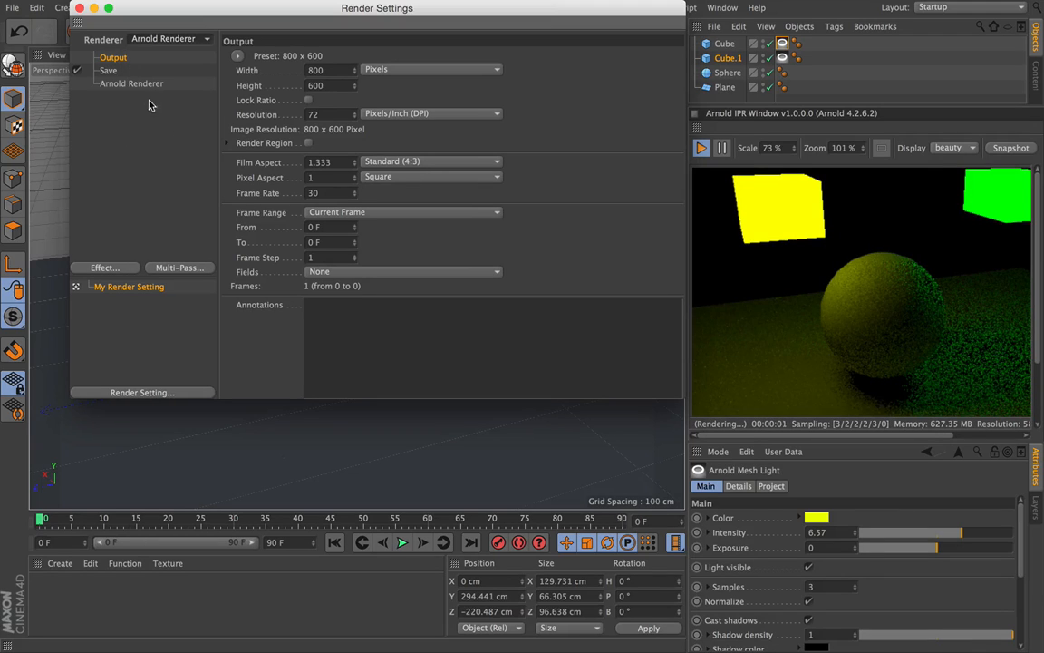
click(241, 57)
mouse_move(258, 100)
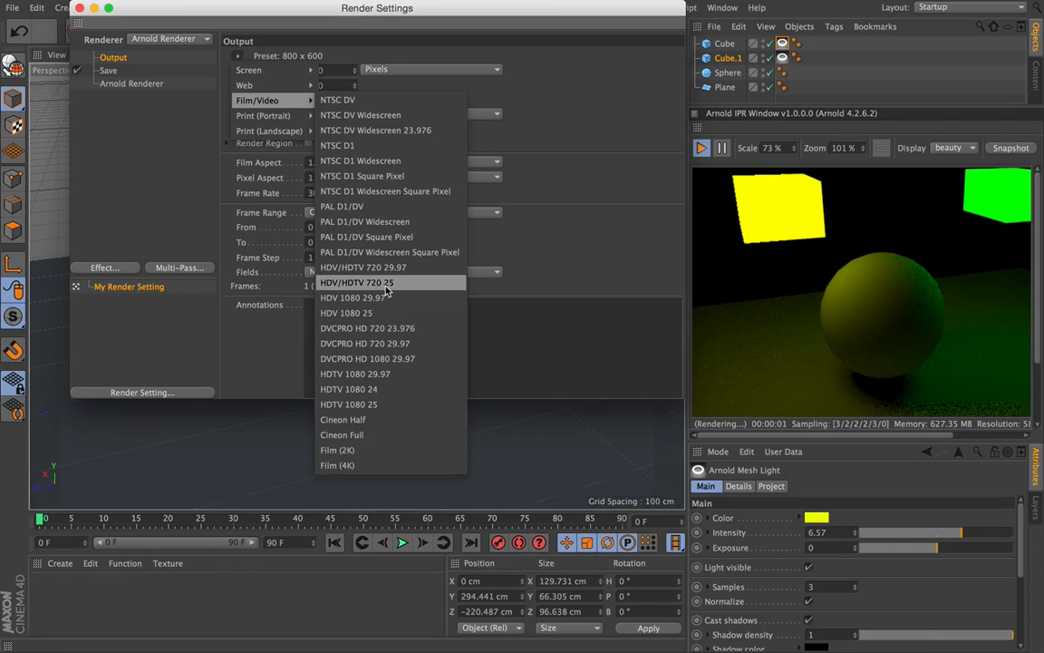
click(203, 107)
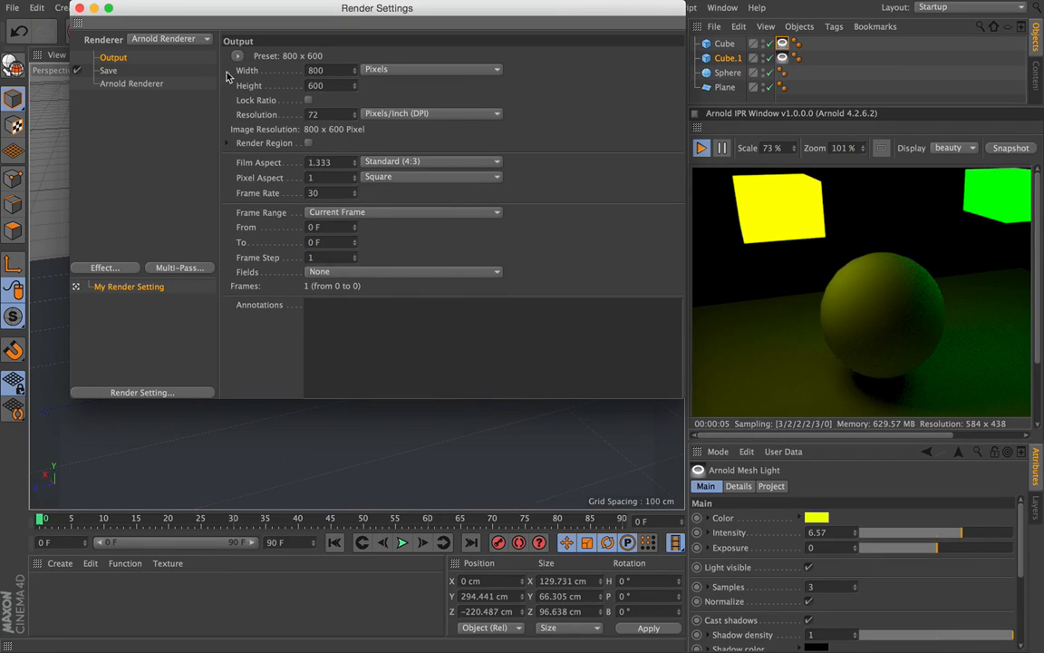
Step: Set the regular image to save on the Desktop as test in JPEG format
click(109, 71)
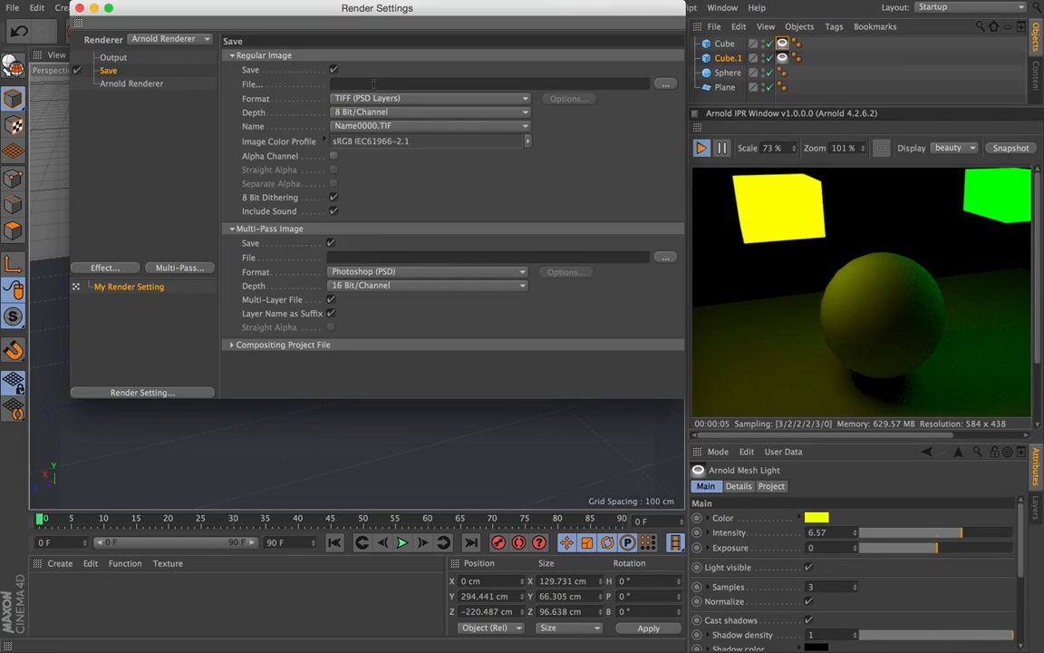
click(664, 85)
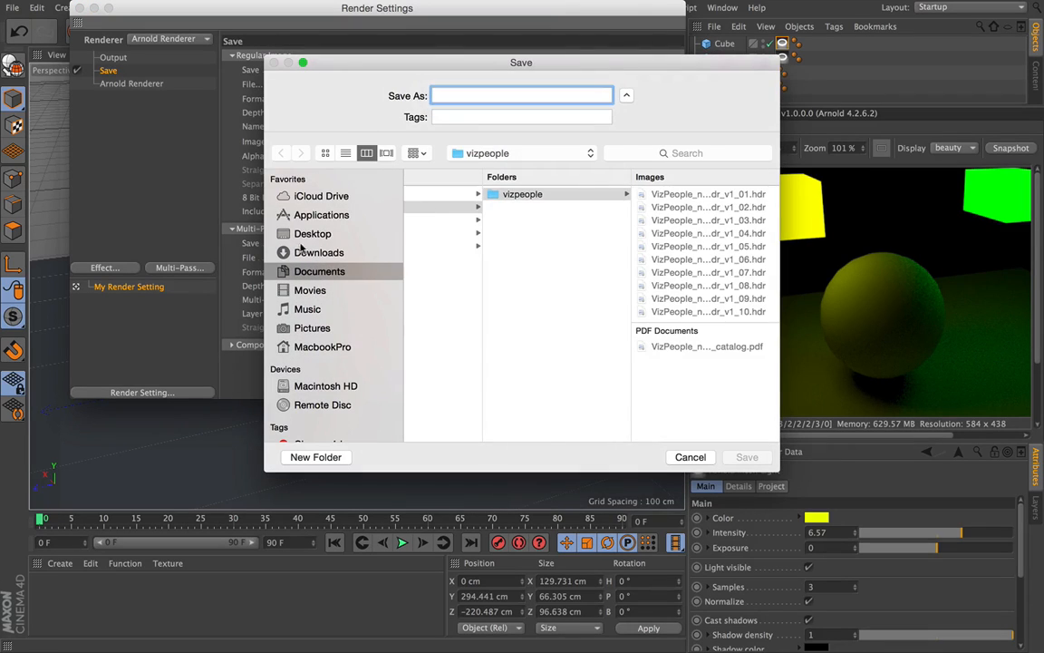
click(315, 234)
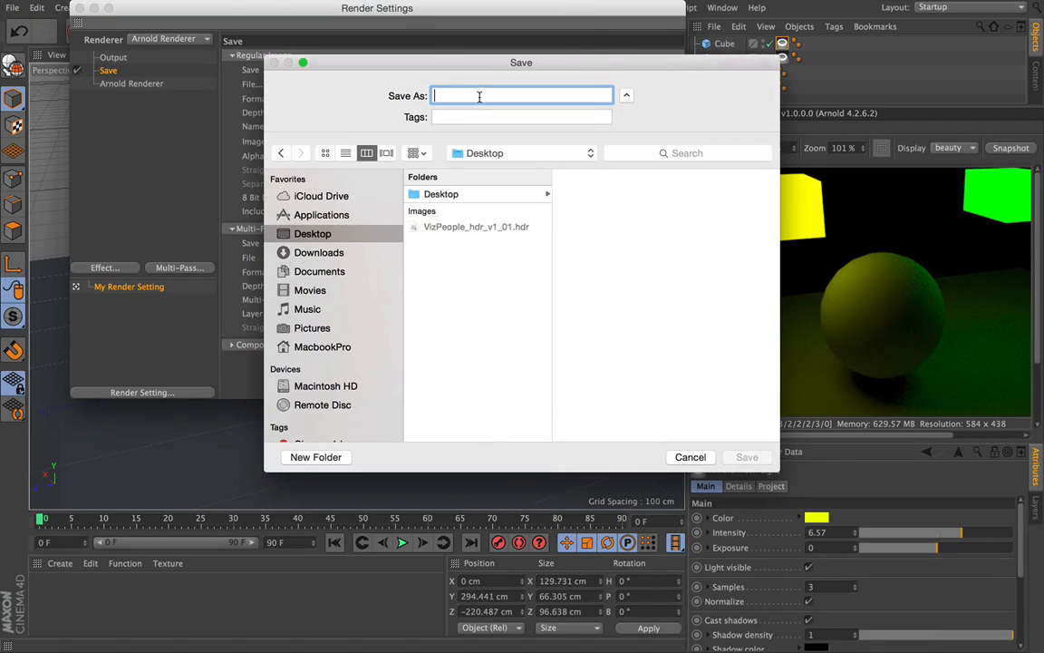
text(test)
key(Return)
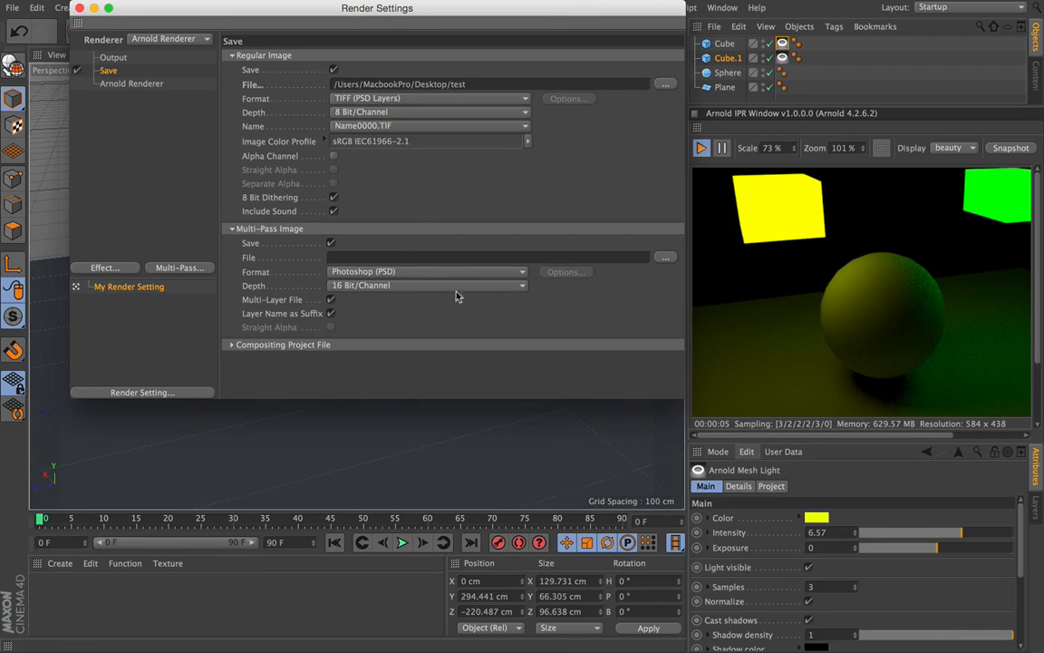
click(433, 100)
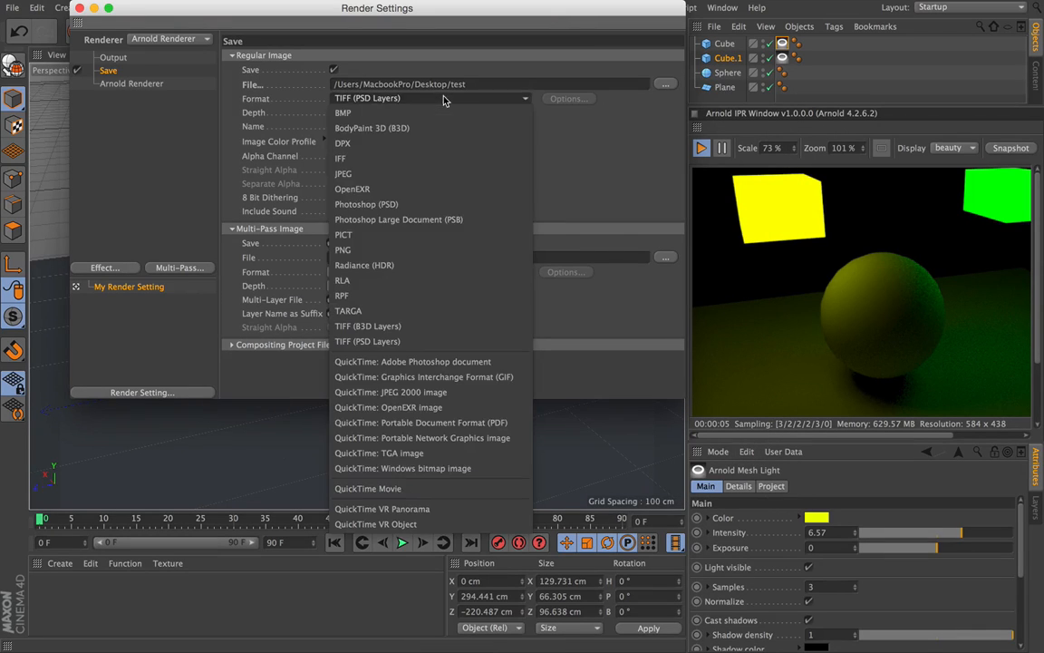
click(444, 174)
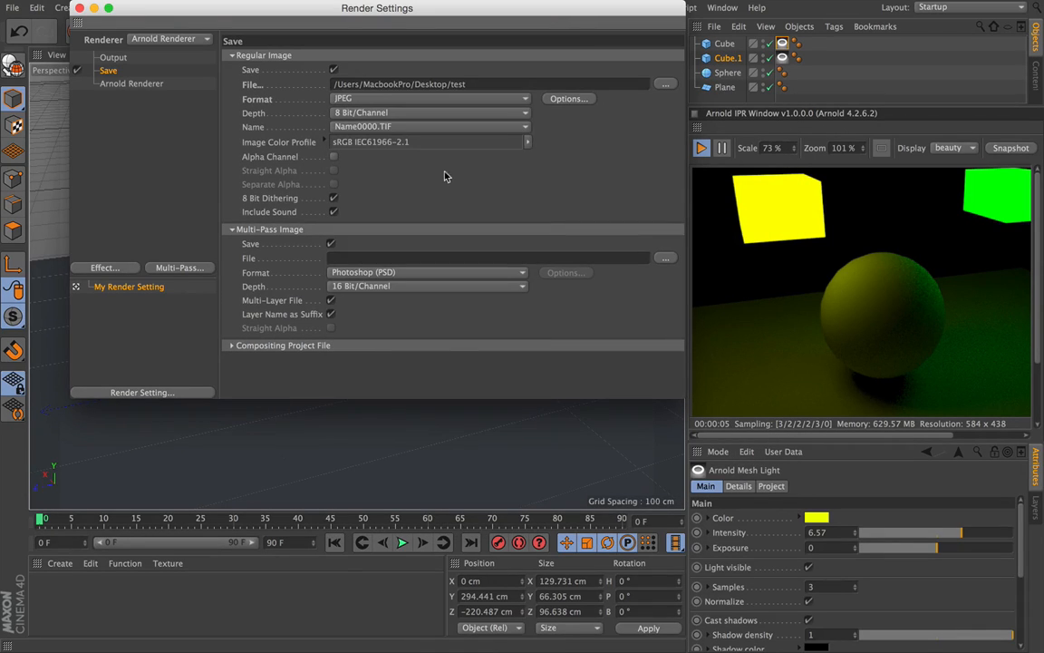
Step: Examine the Arnold Renderer's main settings, from sampling values down to the collapsed groups
click(116, 88)
scroll(675, 191, down, 2)
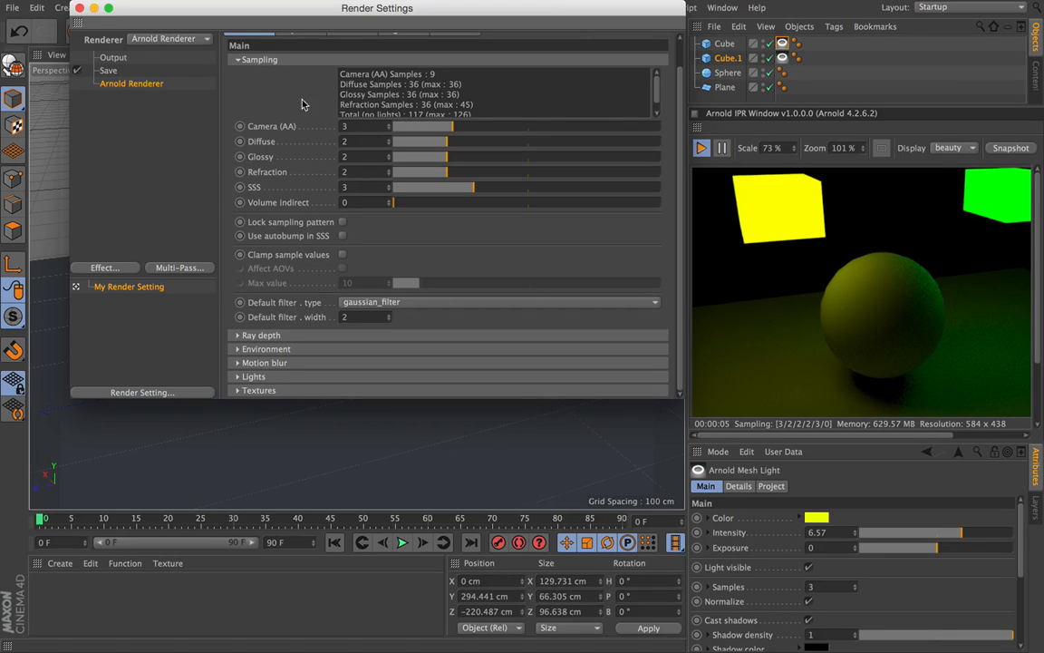
scroll(668, 175, up, 2)
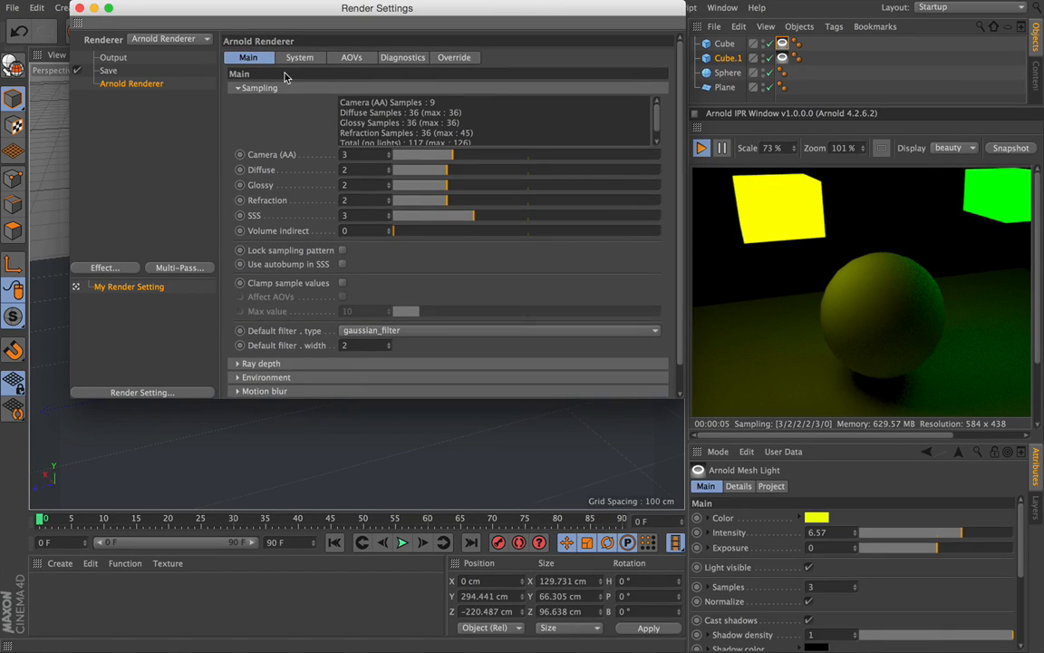
scroll(675, 106, down, 2)
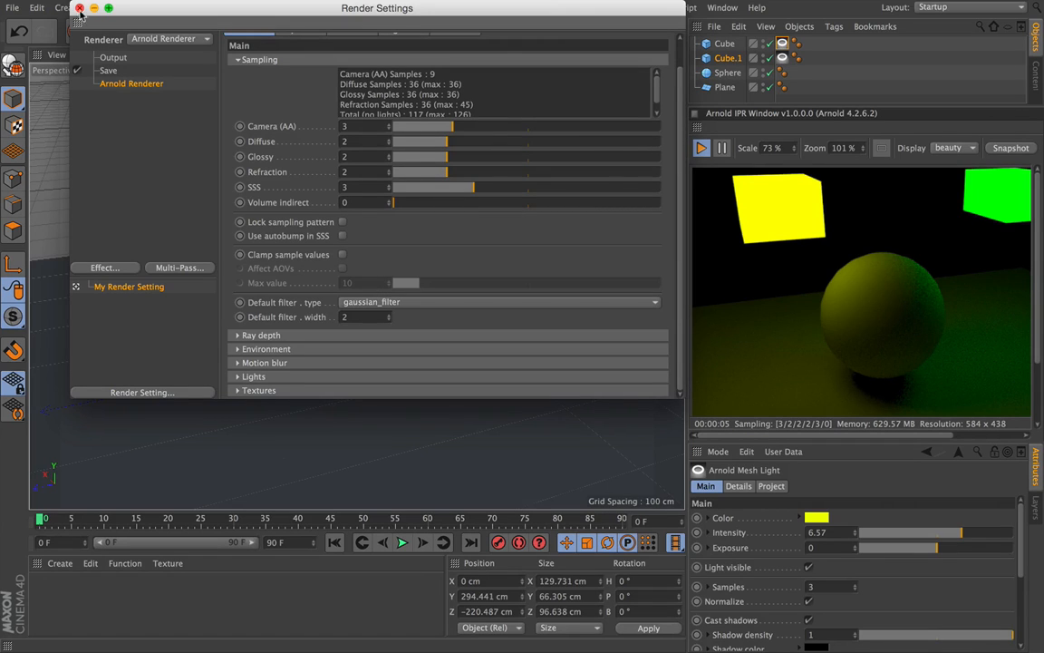
Step: Close the render settings and render the scene in the viewport and in the Picture Viewer
click(79, 8)
click(328, 33)
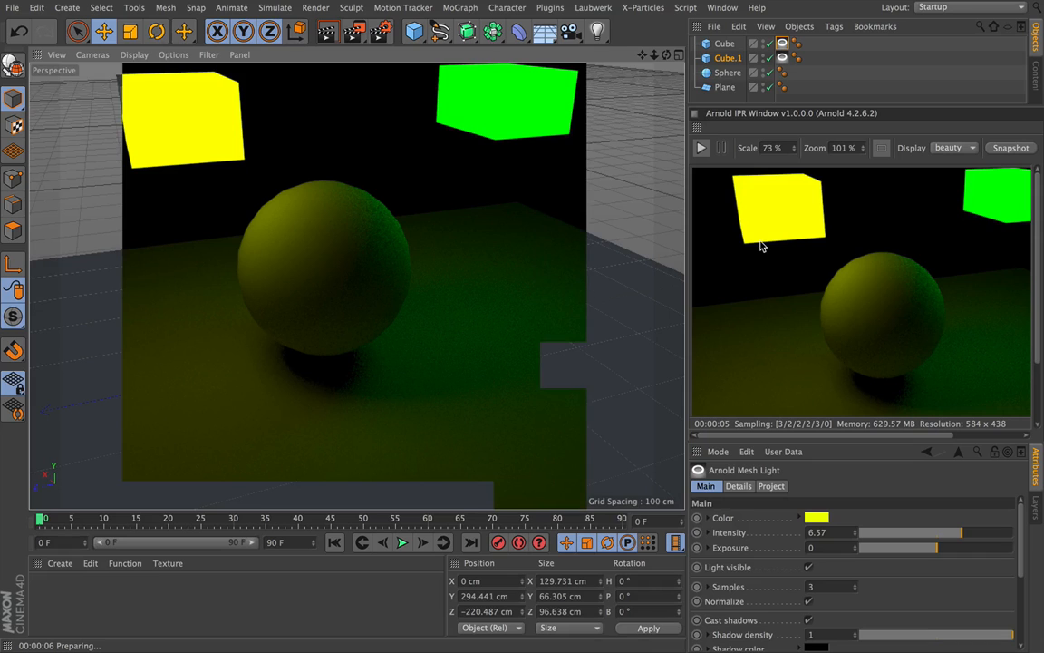
click(355, 32)
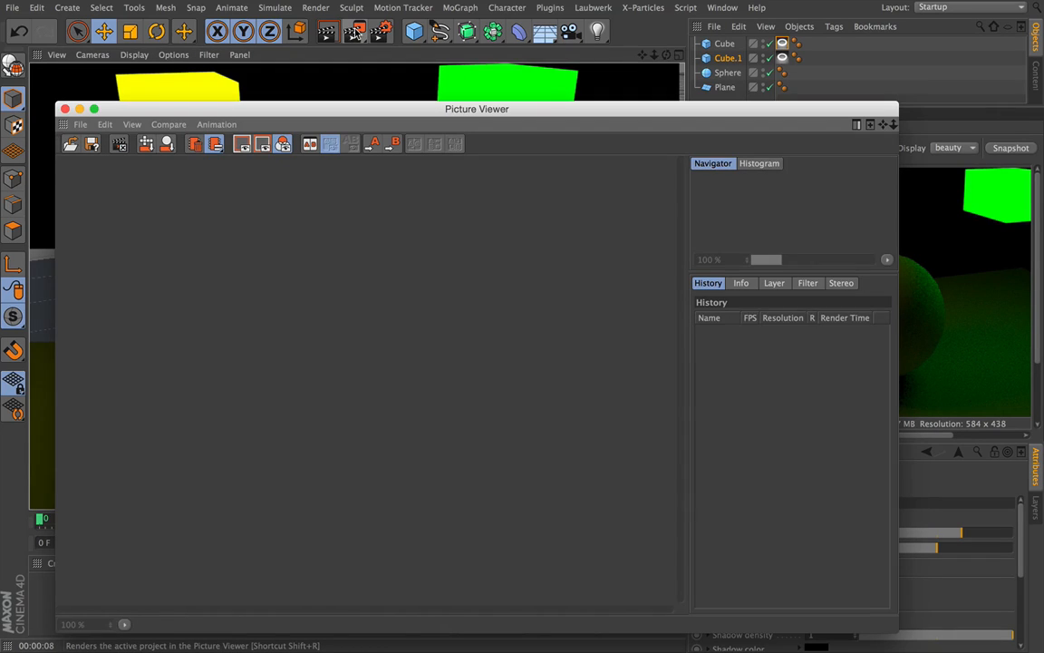
drag(376, 101, 378, 25)
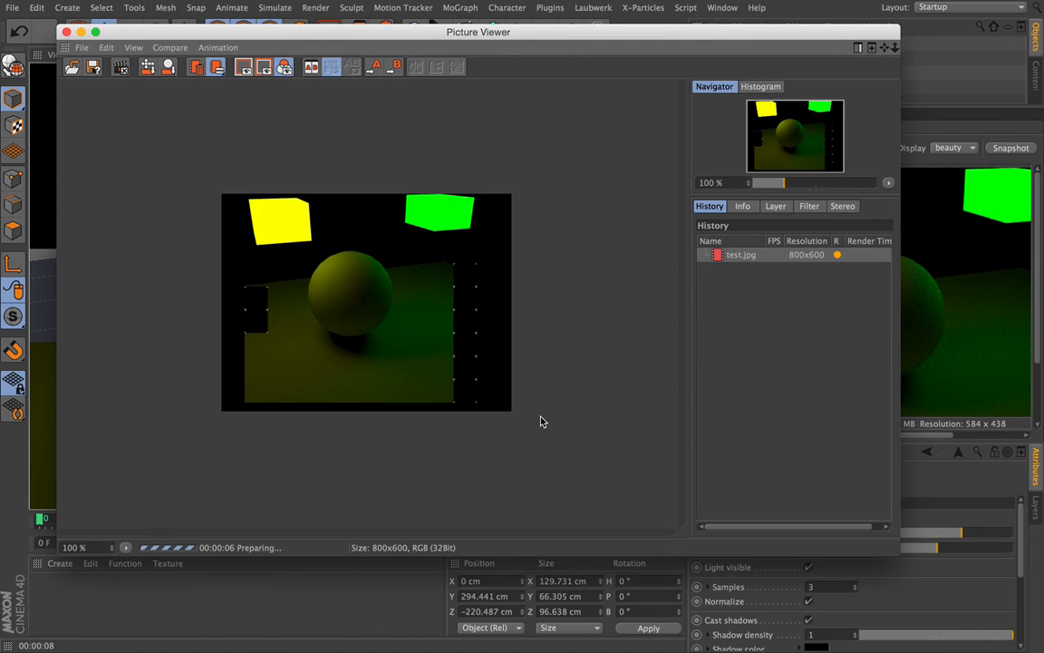
click(67, 32)
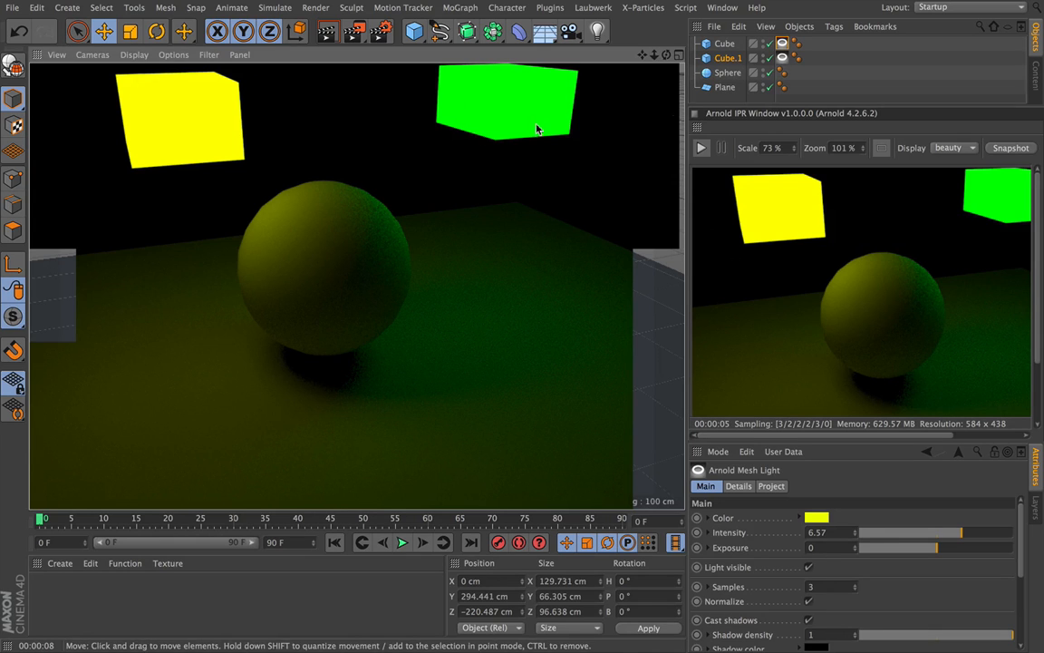
Step: Delete both mesh light cubes from the scene, keeping the sphere and plane
mouse_move(667, 55)
mouse_down()
mouse_move(648, 118)
mouse_move(655, 68)
mouse_move(680, 40)
mouse_move(589, 90)
mouse_up()
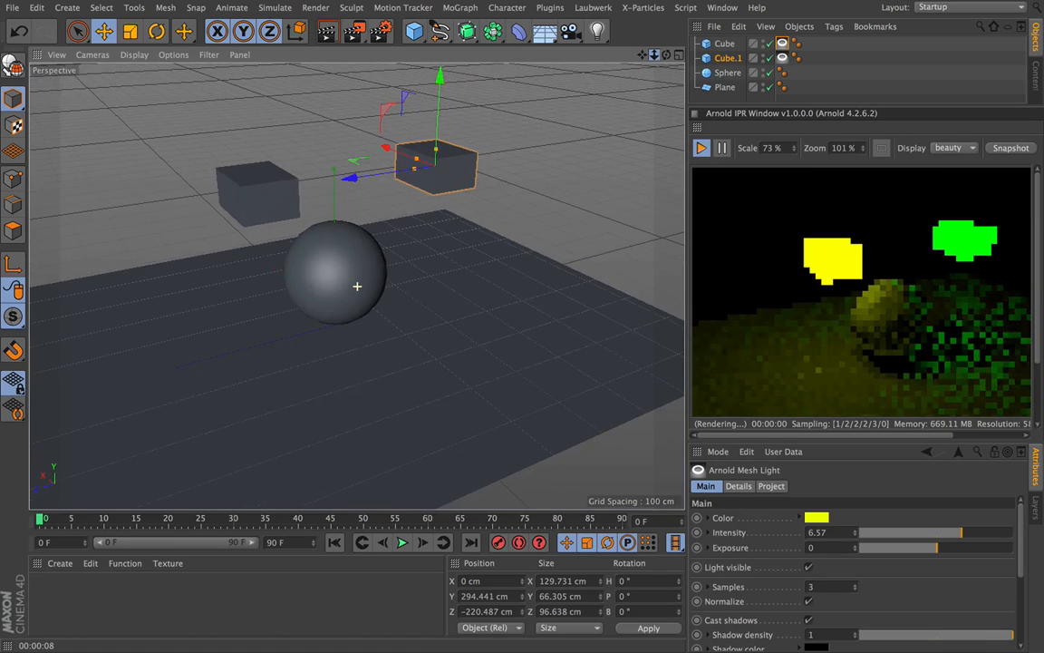
ctrl+click(724, 43)
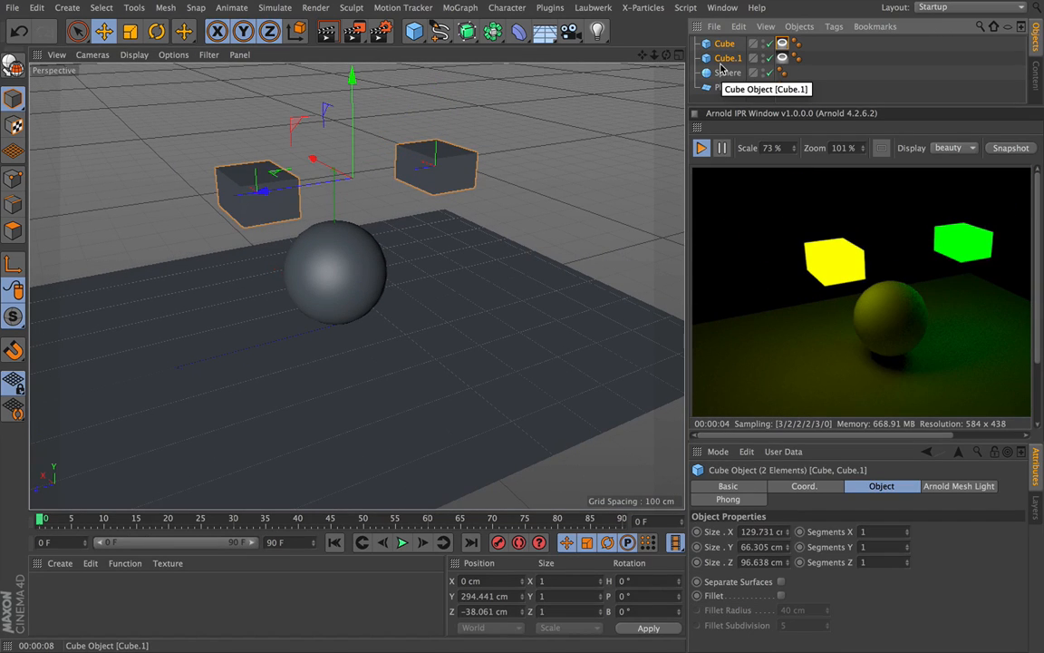
key(Delete)
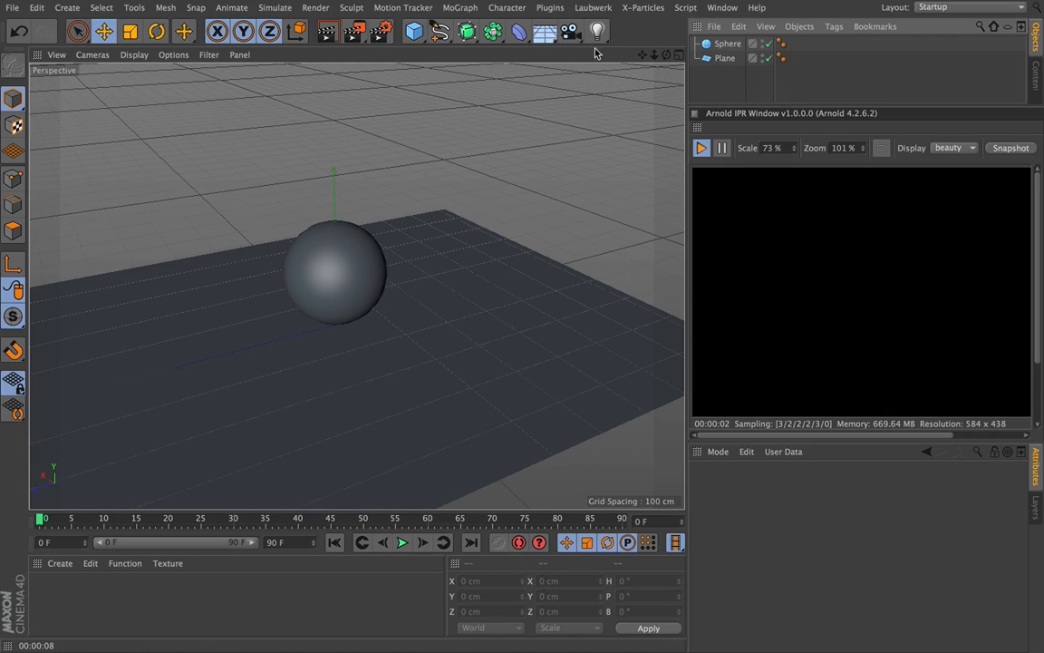
Step: Add an Arnold Sky from the C4DtoA plugin to light the sphere and plane
click(549, 8)
mouse_move(566, 49)
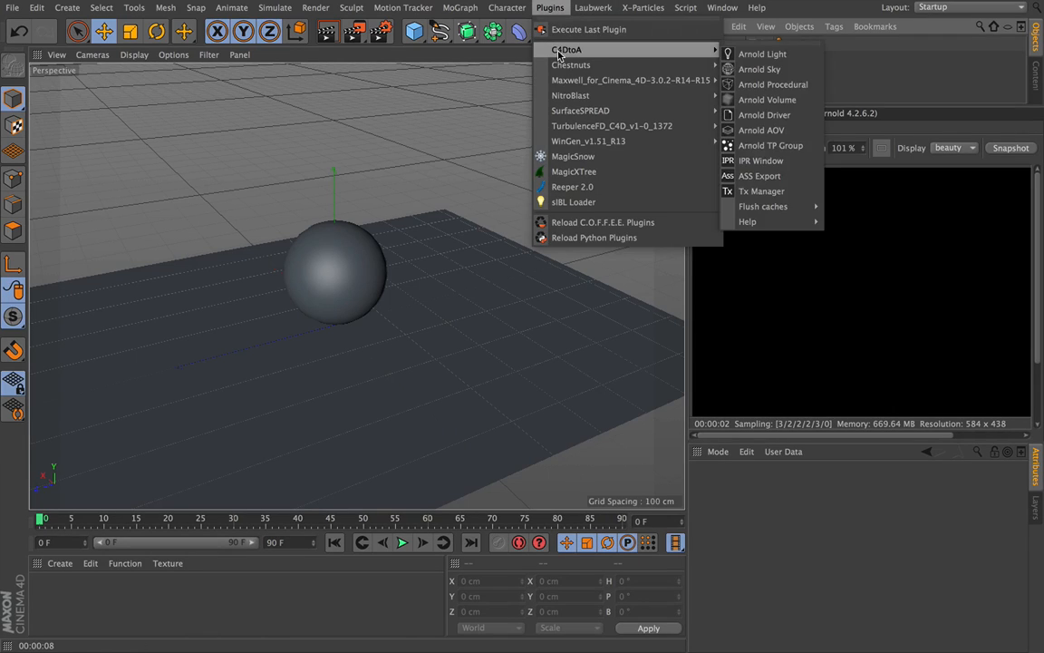
click(761, 70)
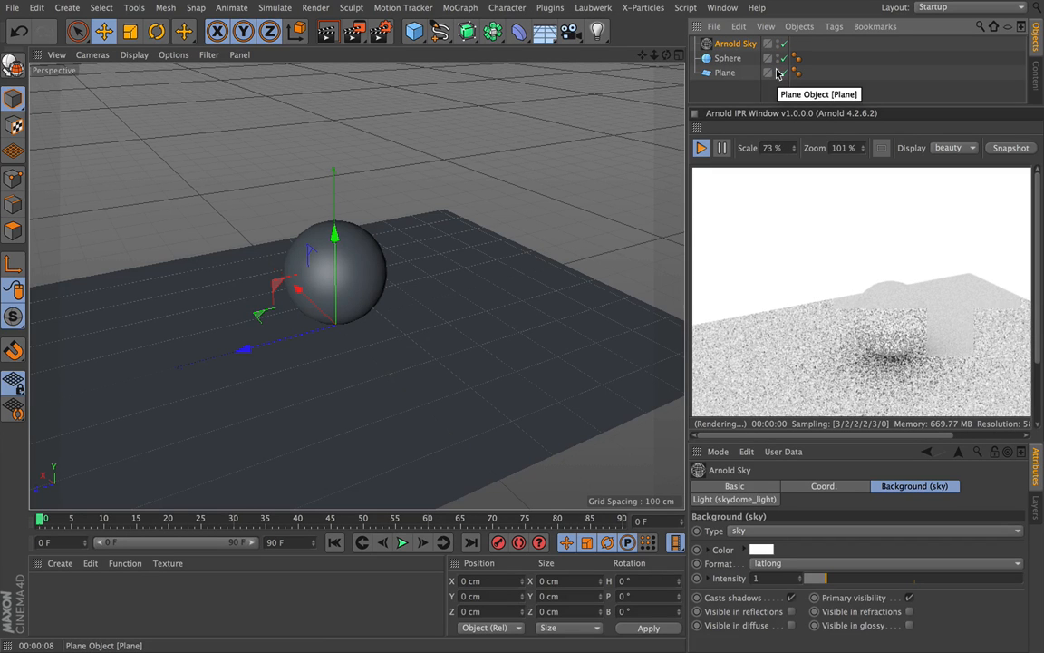
mouse_move(665, 56)
mouse_down()
mouse_move(687, 42)
mouse_move(666, 55)
mouse_up()
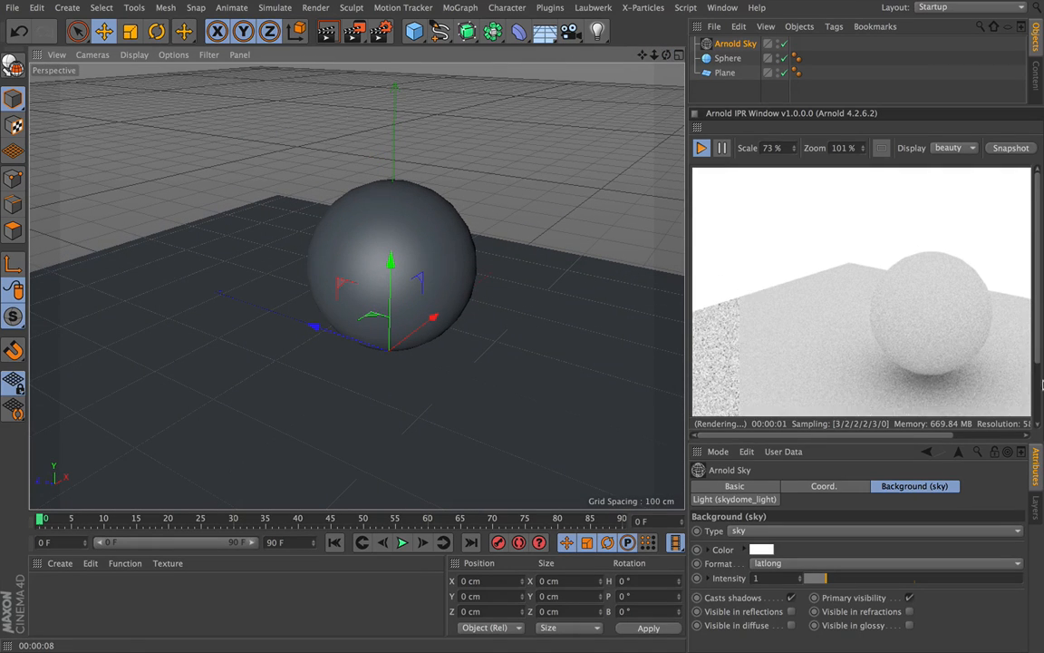
drag(1036, 340, 1032, 377)
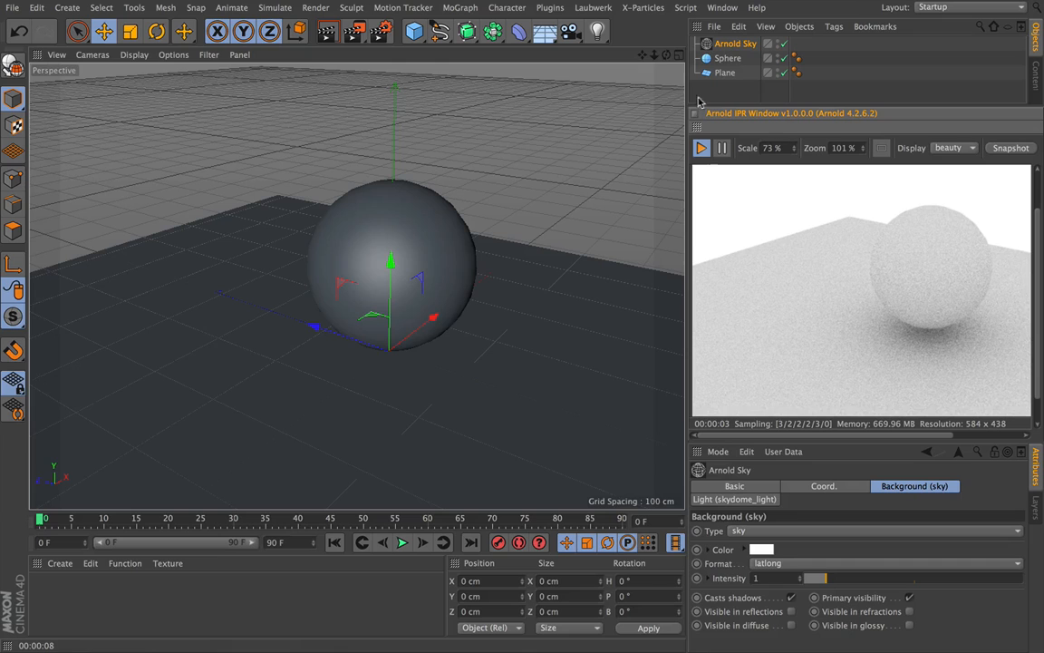
drag(645, 54, 641, 57)
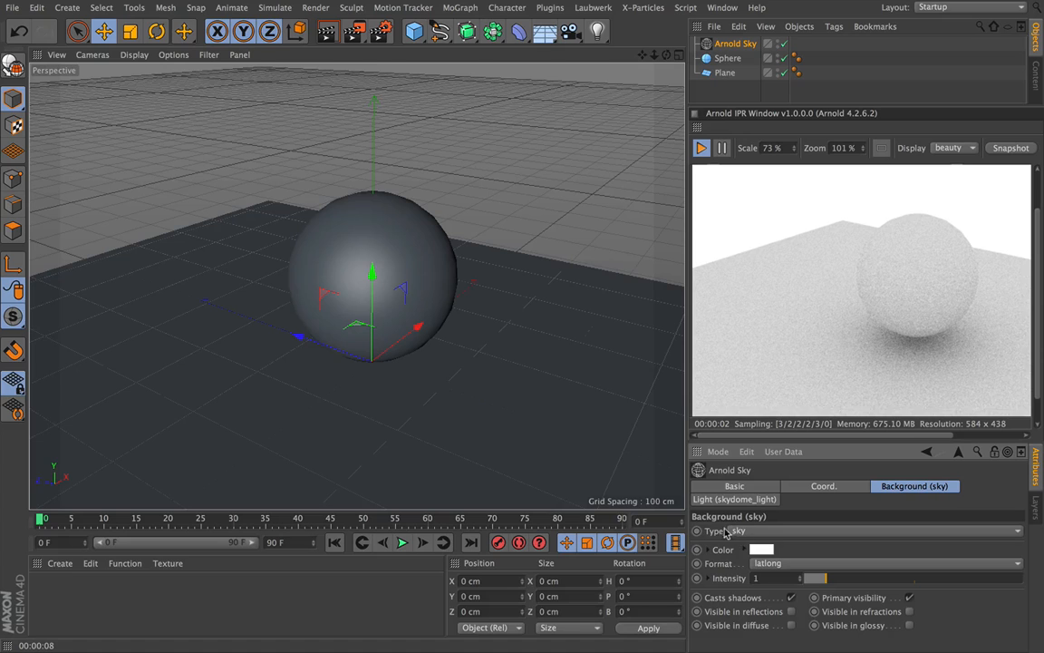
Step: Switch the Arnold Sky type to physical_sky, with azimuth 120.74 and elevation first at 5.74, finally at 57.59
click(756, 535)
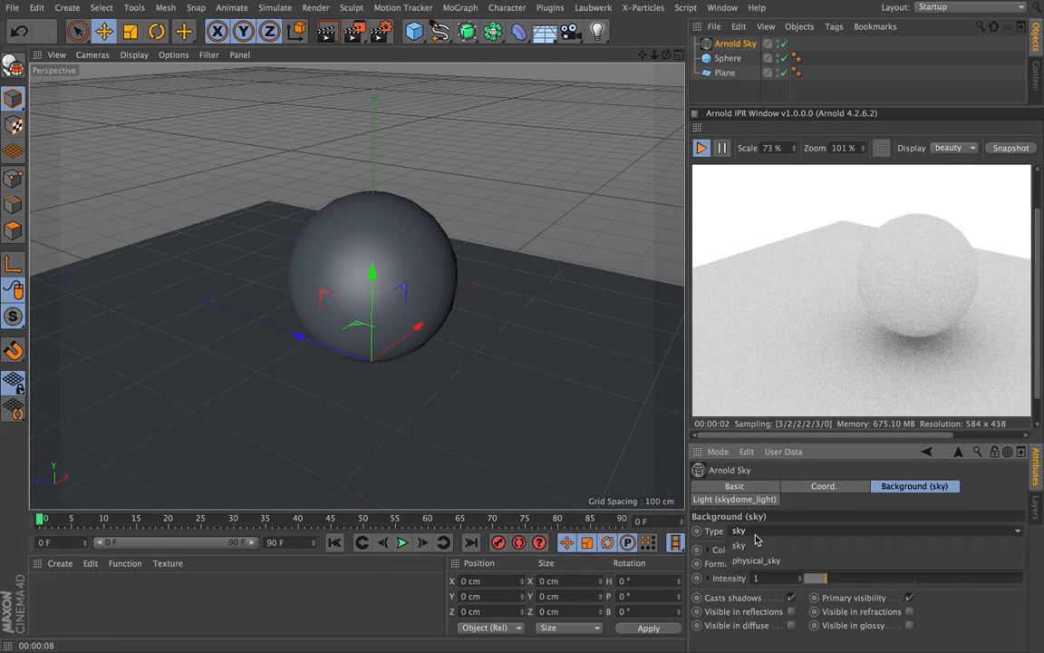
click(768, 562)
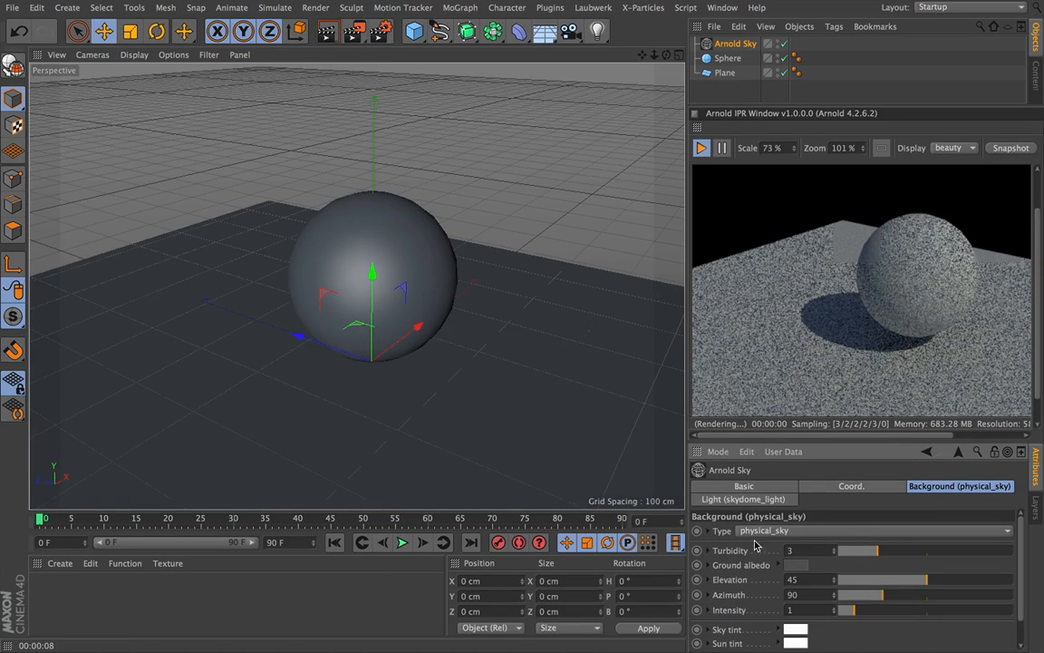
drag(667, 56, 638, 82)
drag(926, 598, 866, 588)
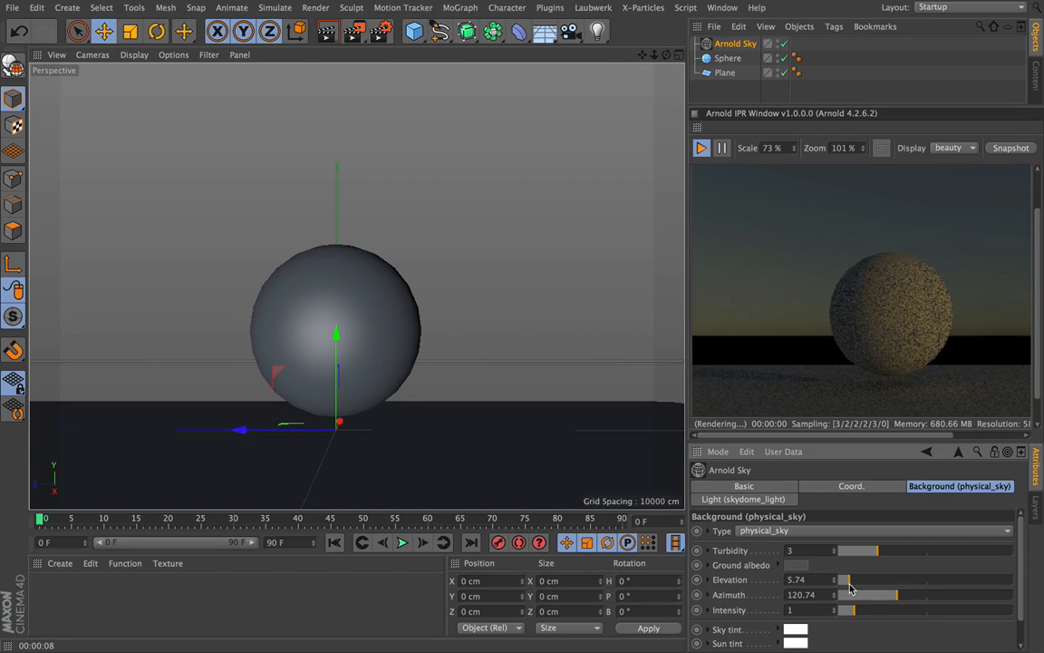
drag(855, 585, 952, 588)
drag(667, 55, 709, 78)
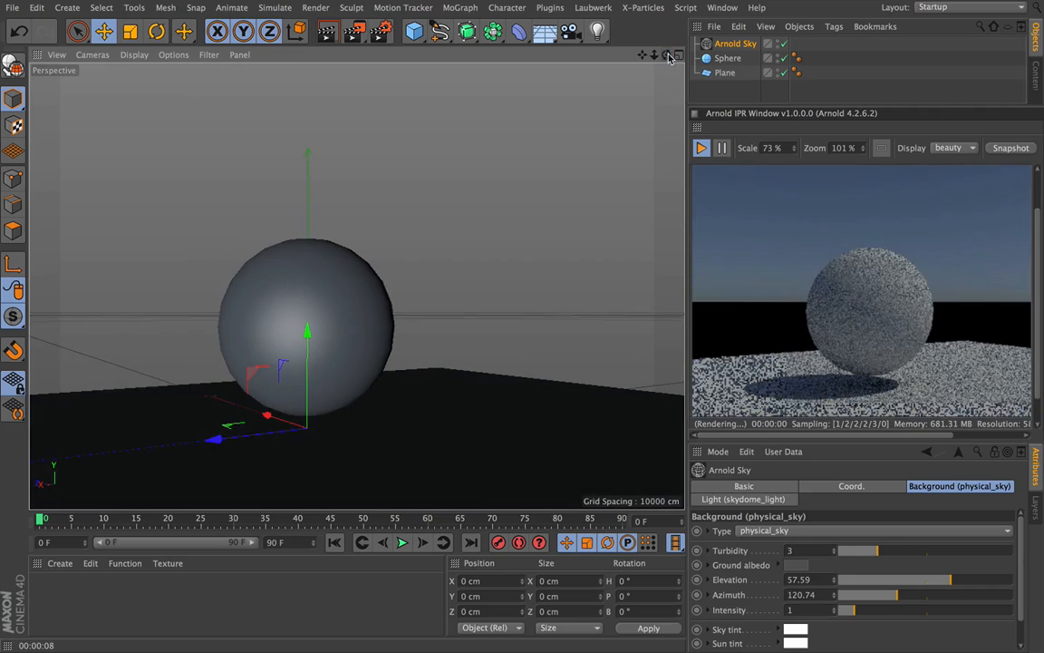
Step: Return the Arnold Sky background type to sky
click(943, 487)
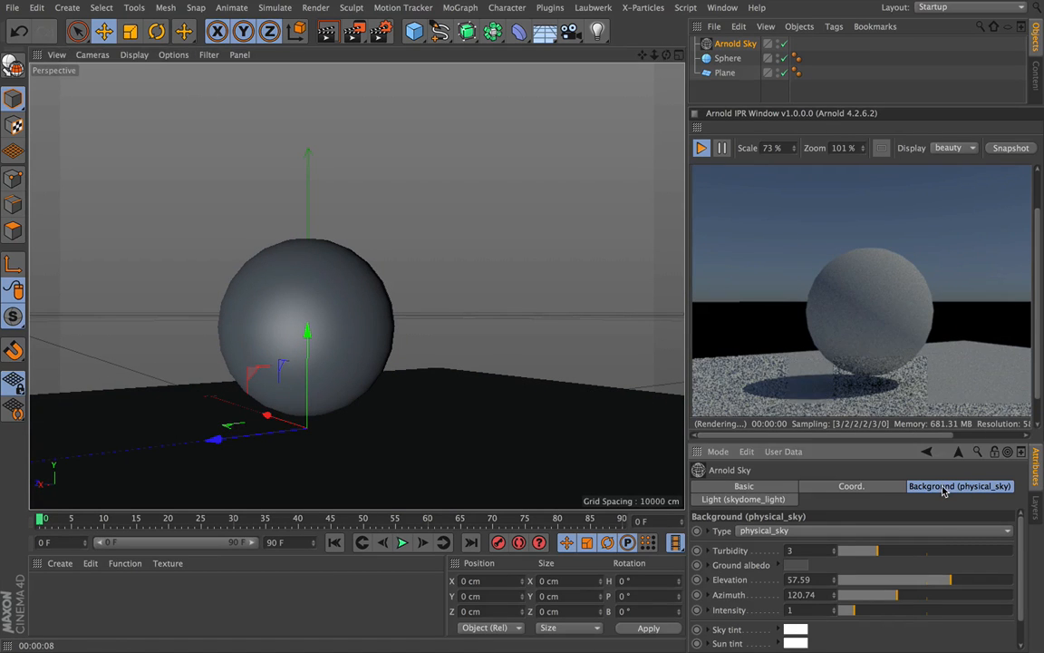
click(781, 531)
click(776, 546)
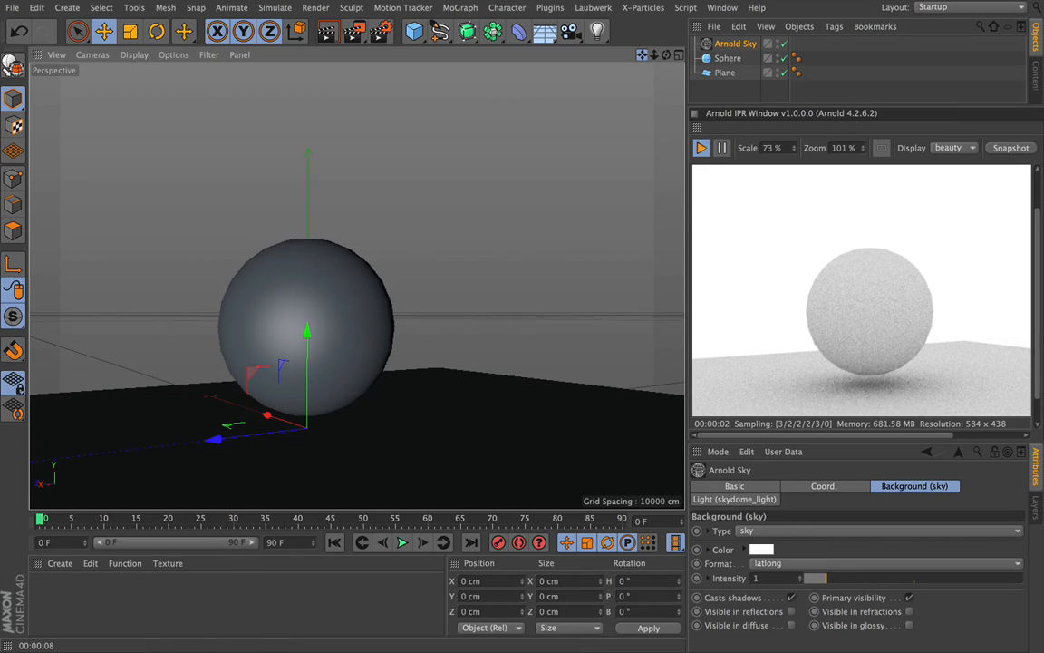
Step: Change the value type of the Arnold Sky's color to texture
alt+middle_drag(312, 311, 356, 287)
drag(662, 61, 635, 179)
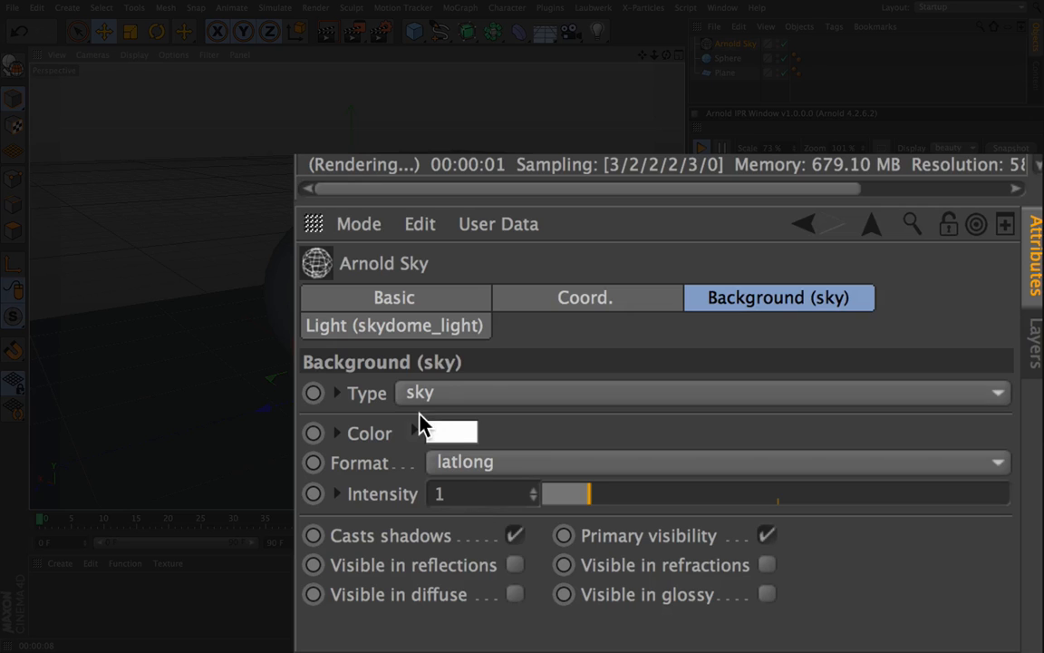
click(340, 434)
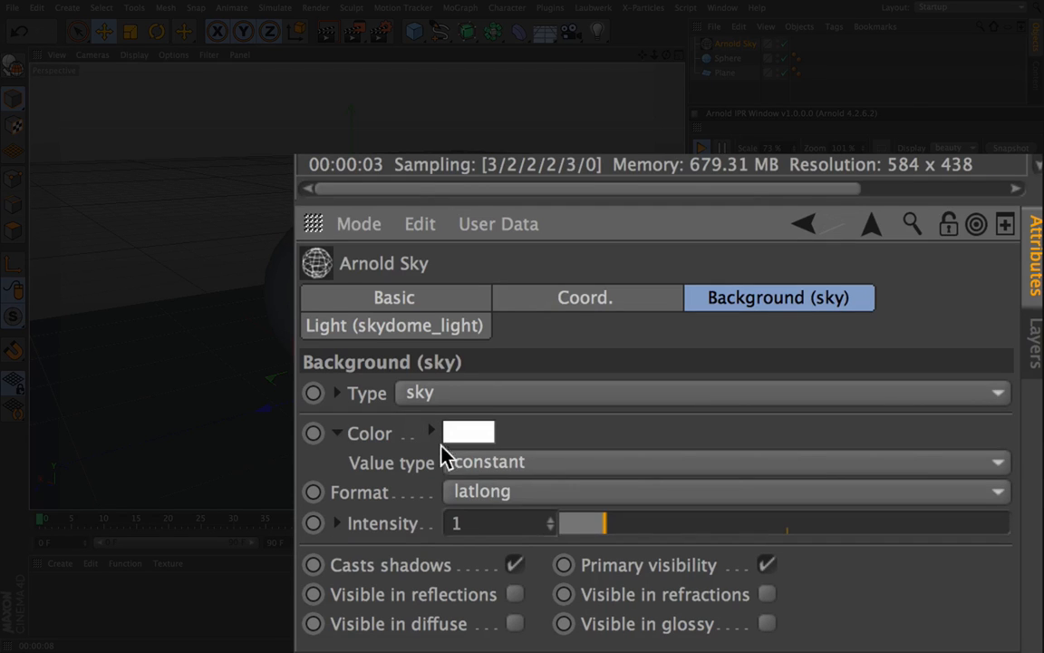
click(542, 468)
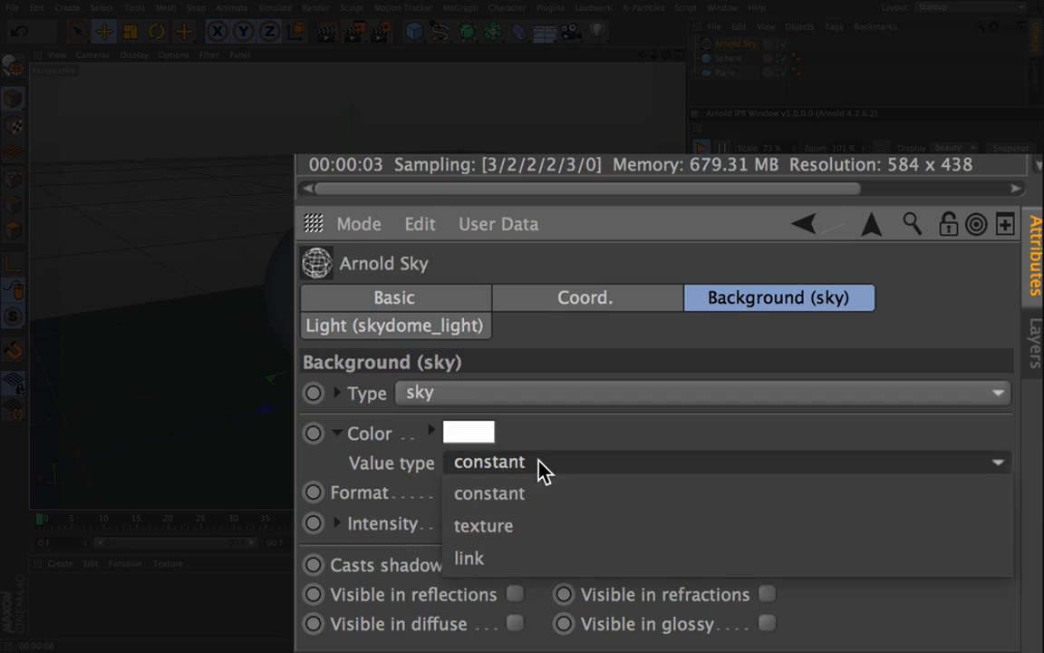
click(524, 535)
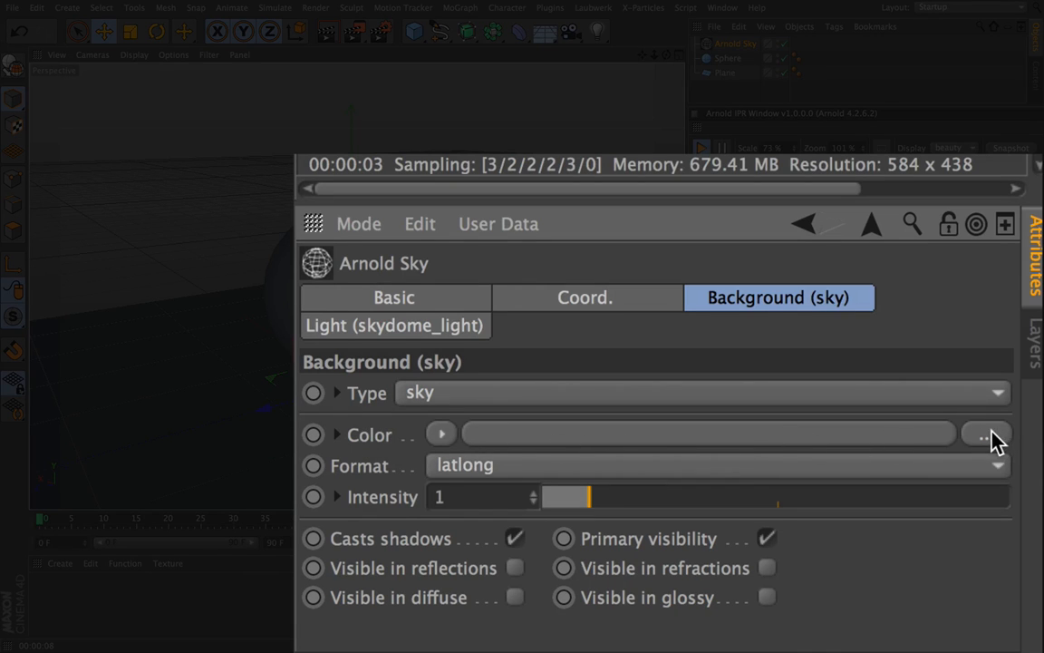
Step: Load VizPeople_hdr_v1_01.hdr from the Desktop as the sky color texture without copying it to the project location
click(988, 436)
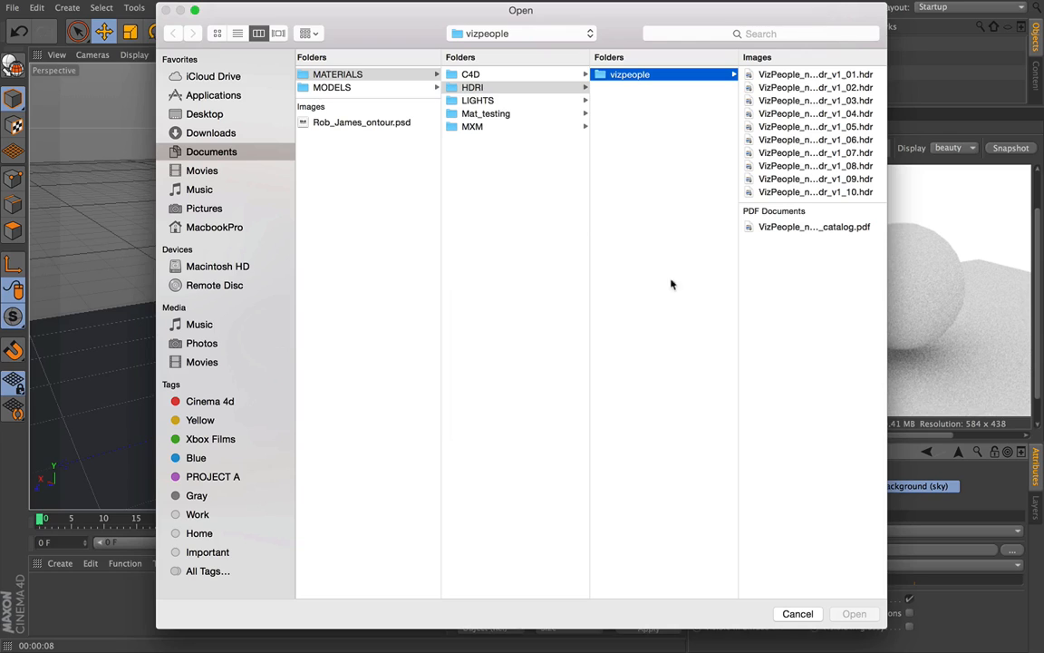
click(201, 116)
click(330, 120)
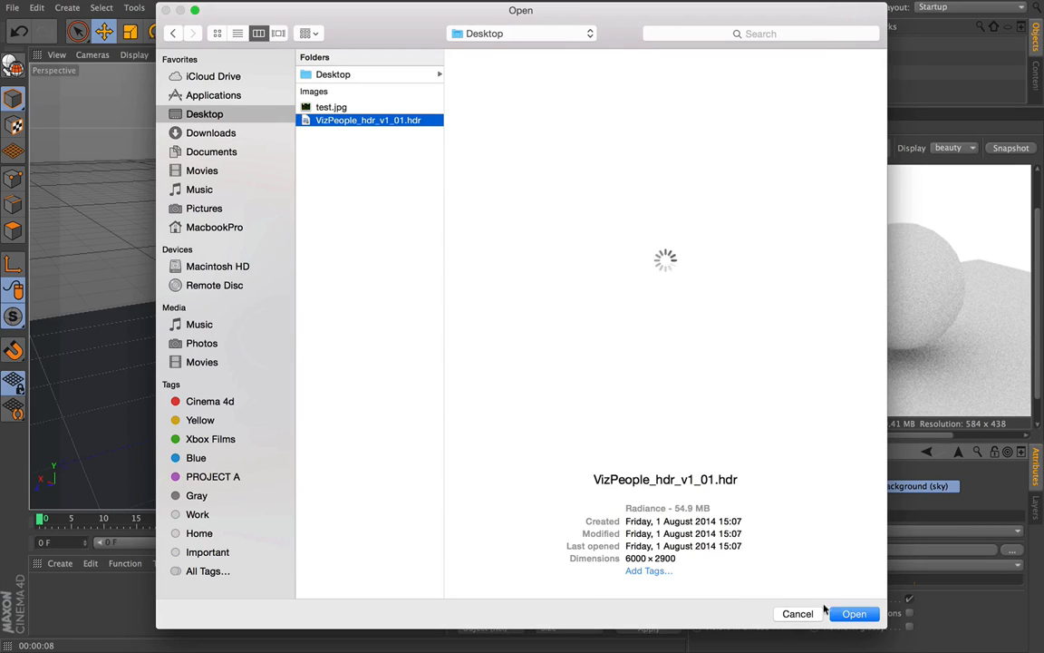
click(859, 616)
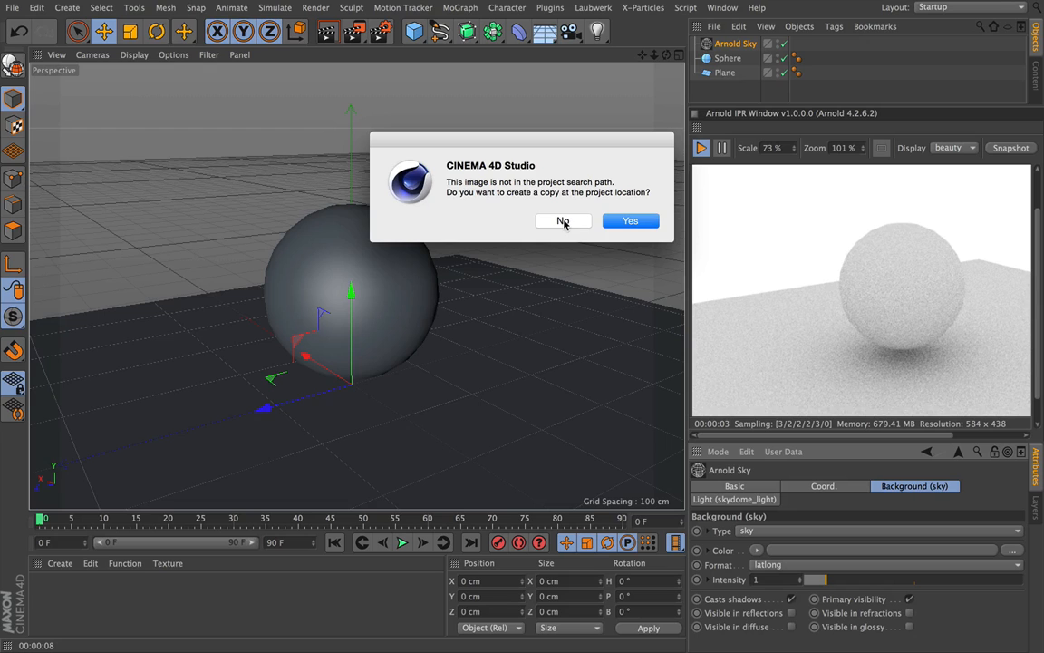
click(563, 222)
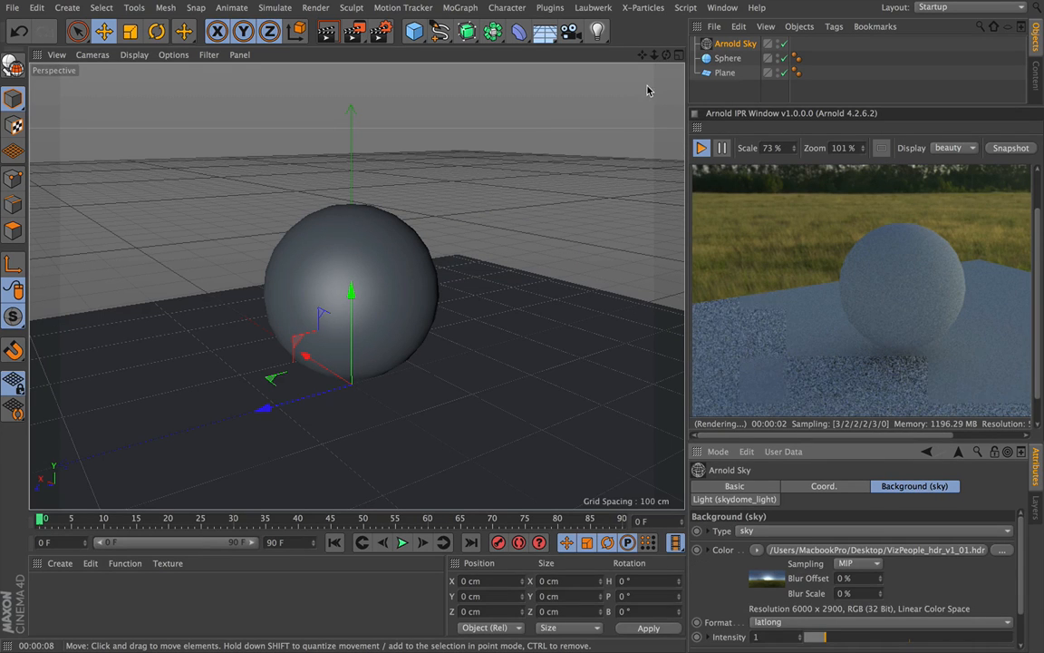
Step: Examine the HDR-lit sphere from several angles and review the sky color's texture settings and shader options
alt+drag(522, 322, 357, 287)
mouse_move(667, 56)
mouse_down()
mouse_move(678, 53)
mouse_move(649, 58)
mouse_move(668, 58)
mouse_up()
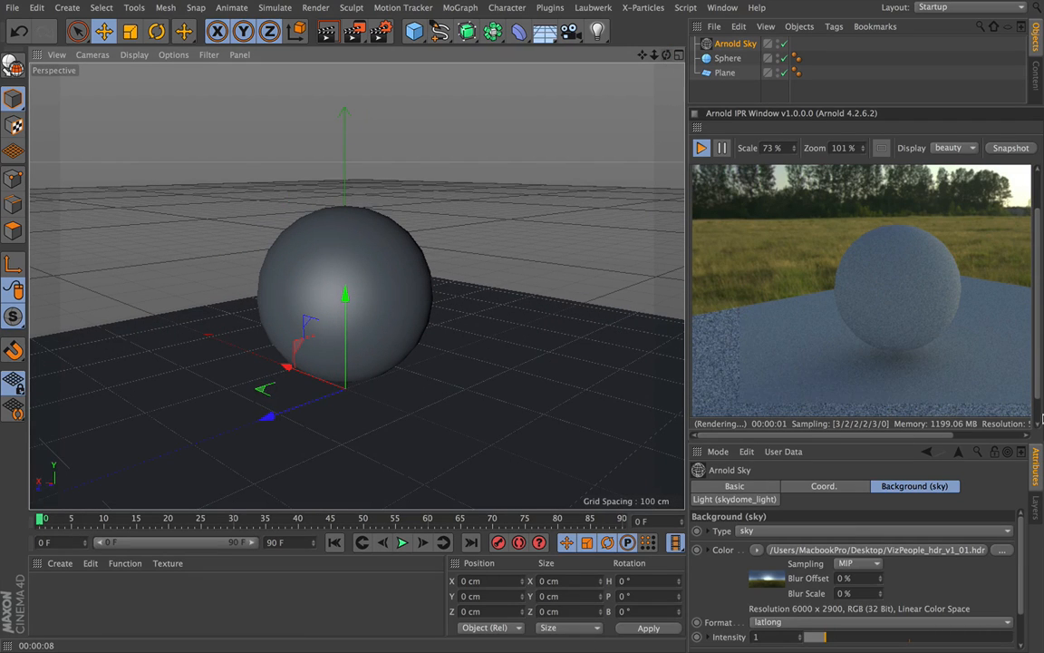
drag(1020, 556, 1013, 531)
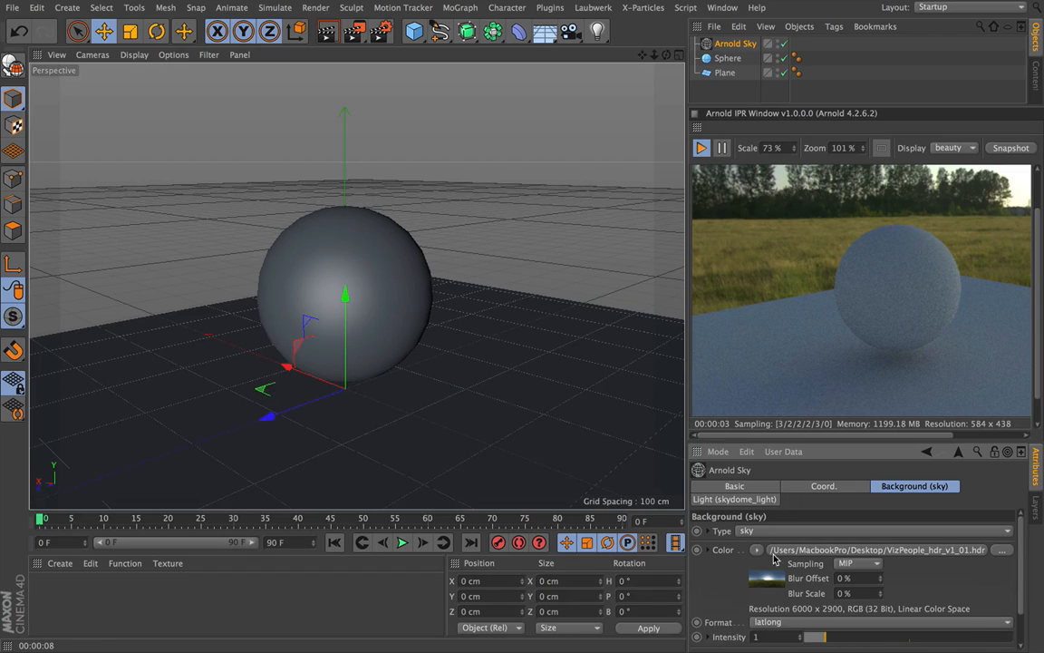
click(710, 555)
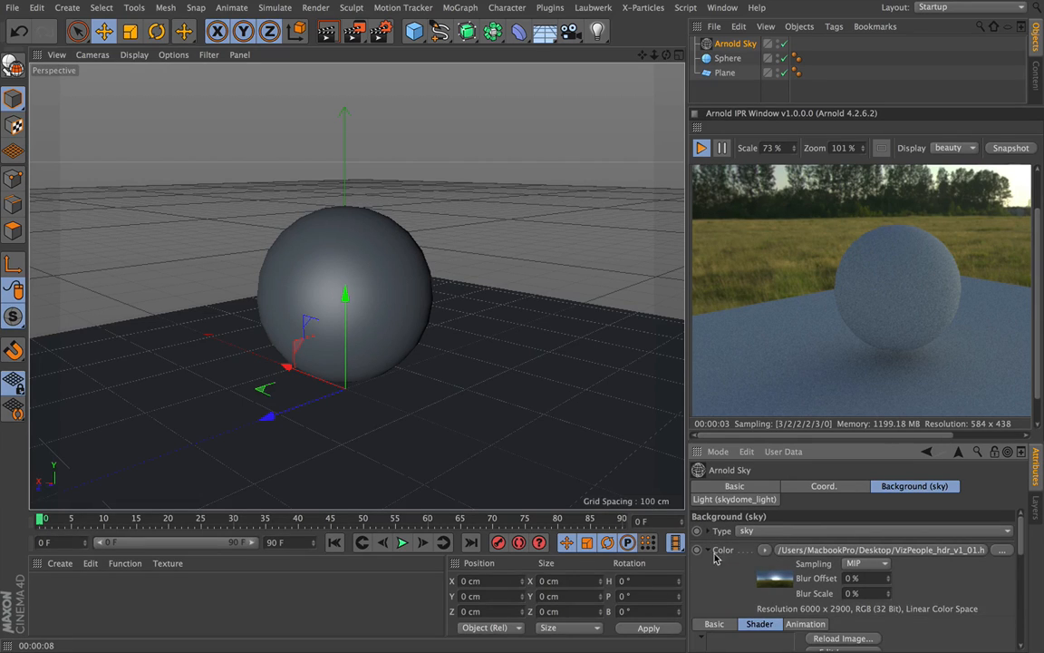
click(764, 550)
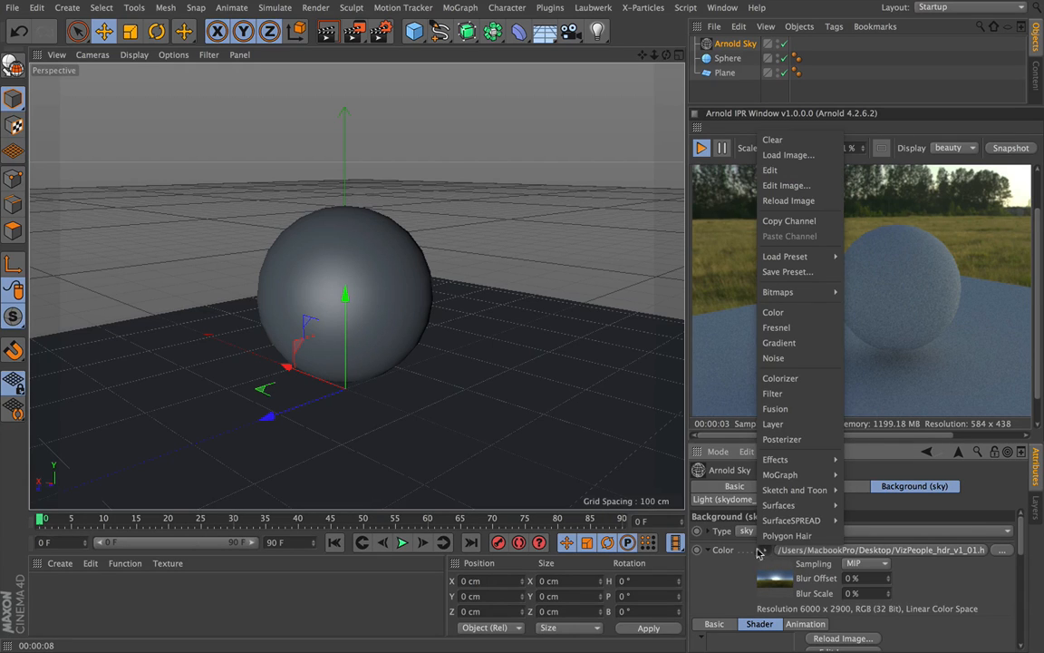
click(421, 584)
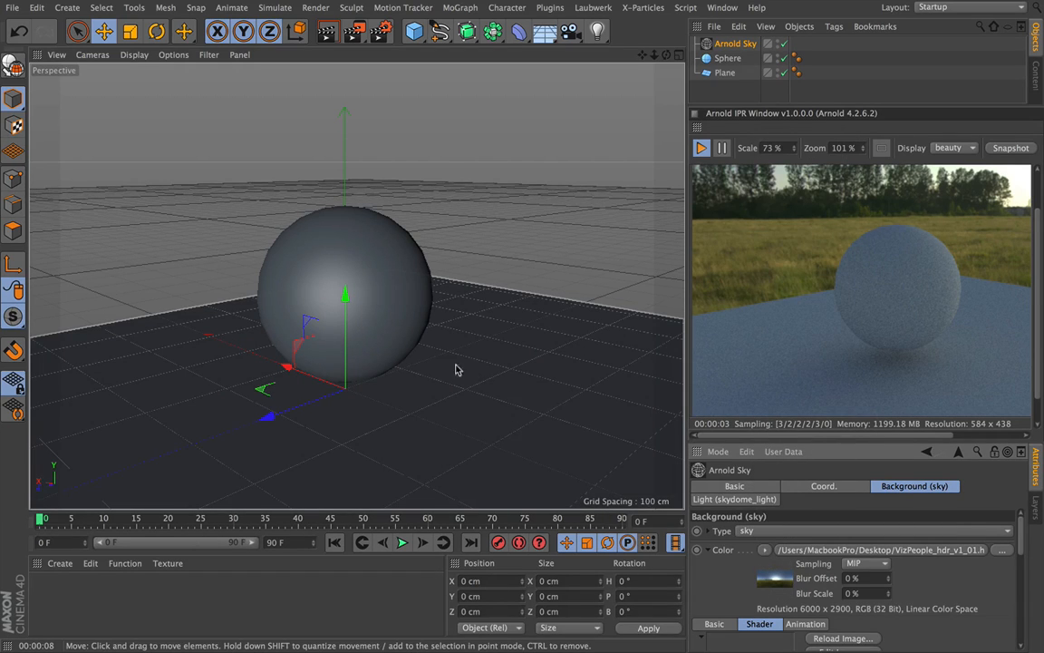
drag(667, 55, 358, 286)
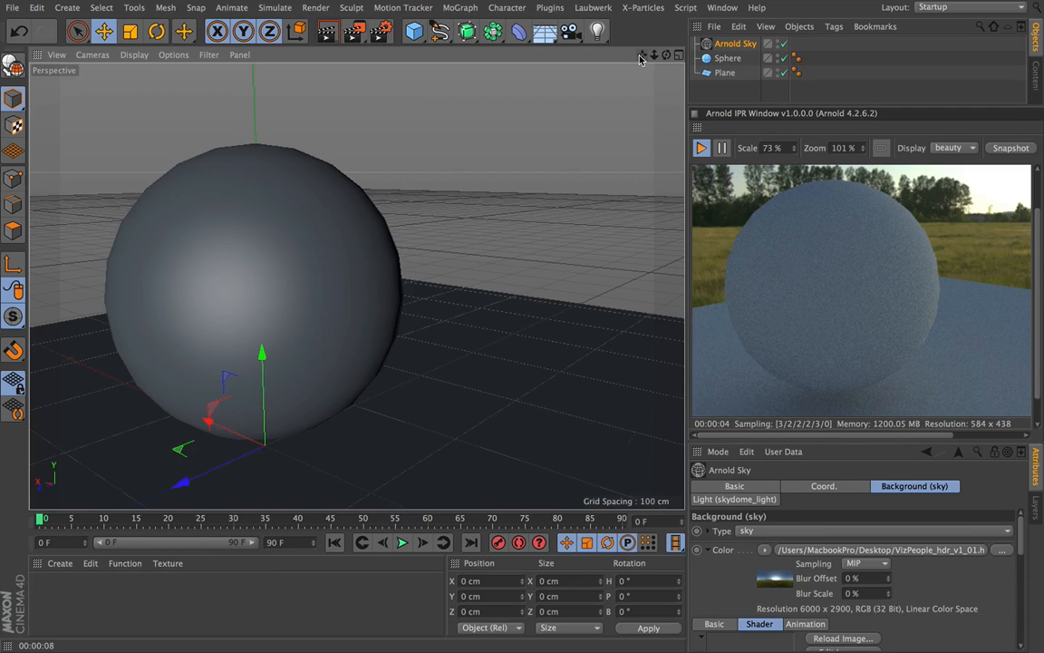
drag(654, 58, 651, 73)
Step: Delete the Arnold Sky, sphere and plane to empty the scene
click(725, 59)
click(725, 73)
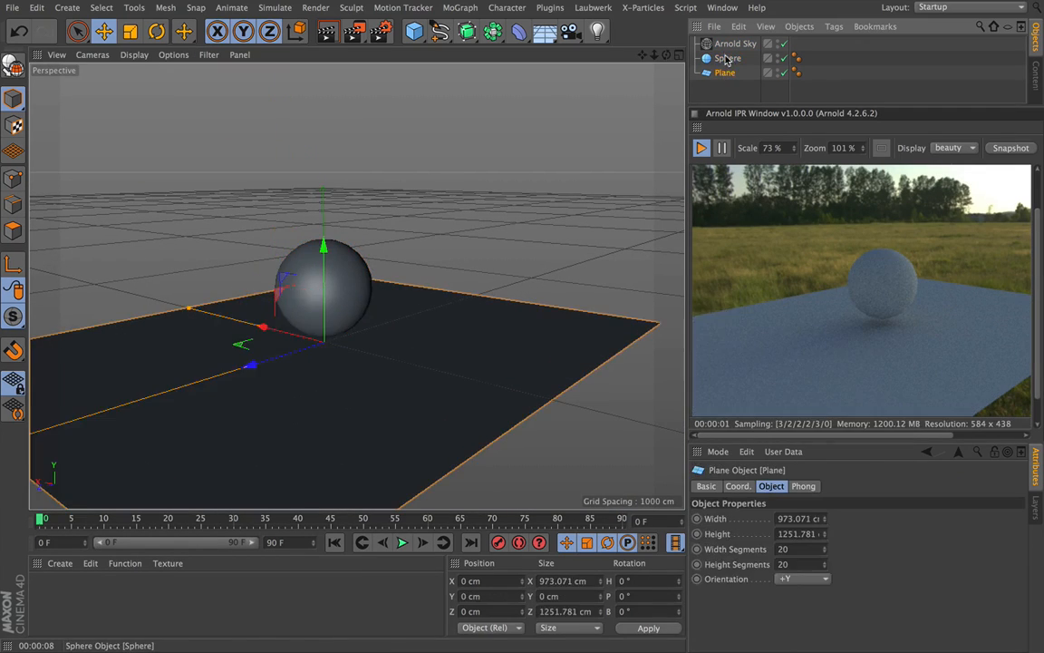
shift+click(725, 46)
key(Delete)
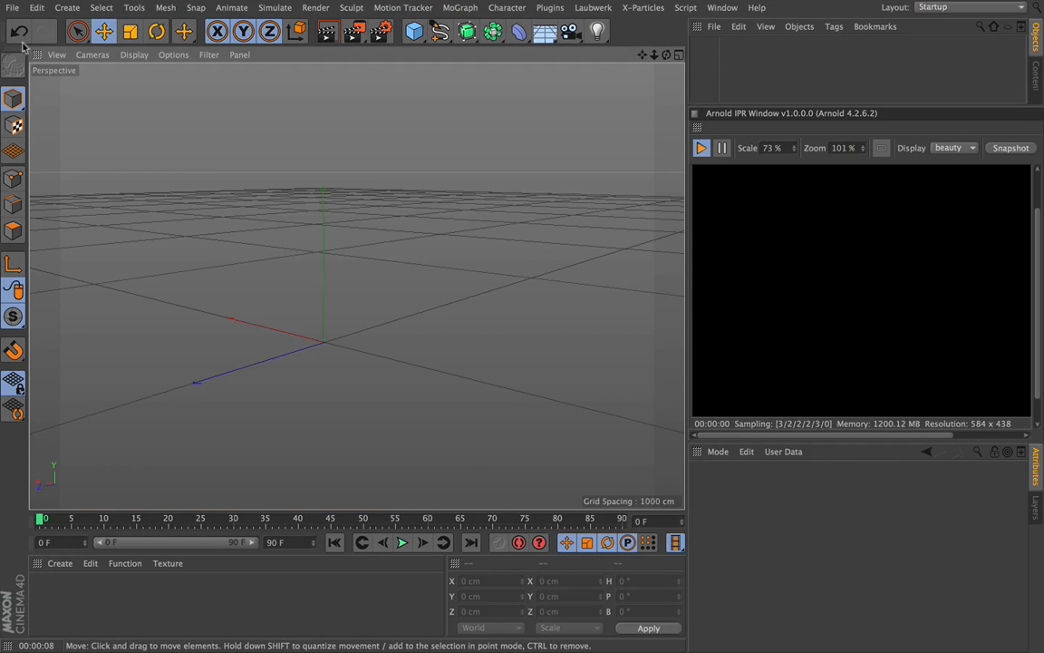
Step: Open the recent scene Renderbot_arnold.c4d and view the robot from the front
click(13, 8)
mouse_move(91, 267)
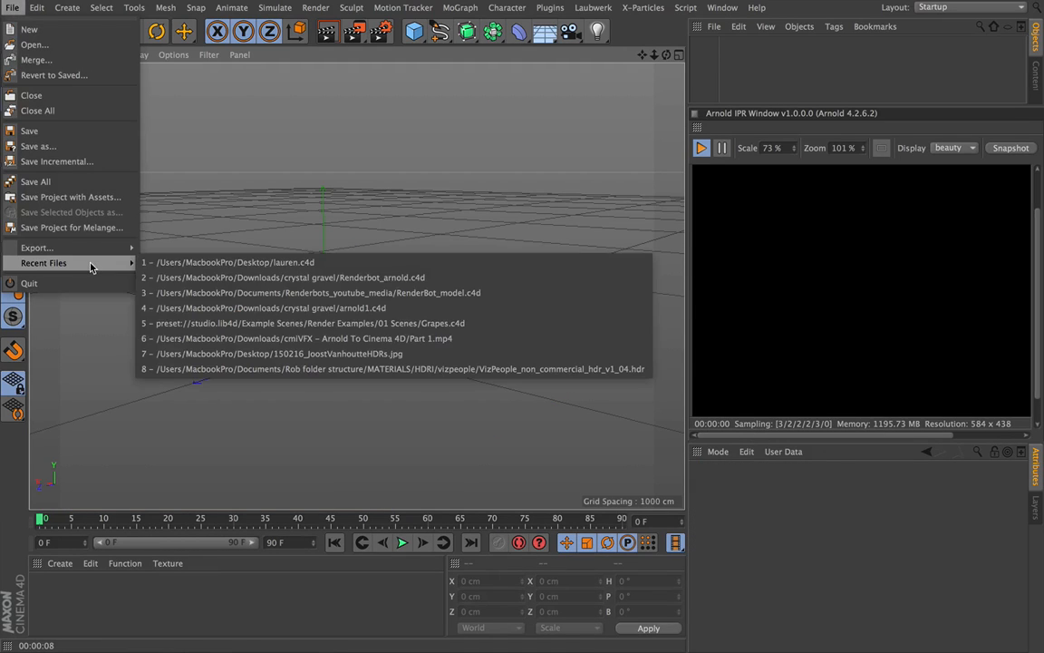
click(174, 279)
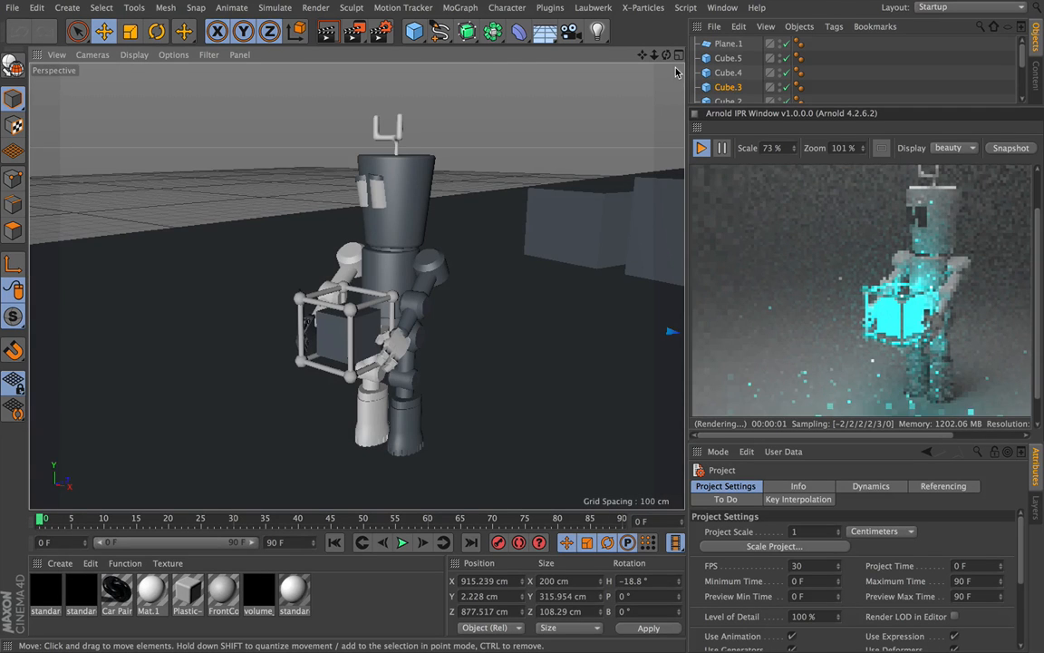
drag(666, 58, 638, 57)
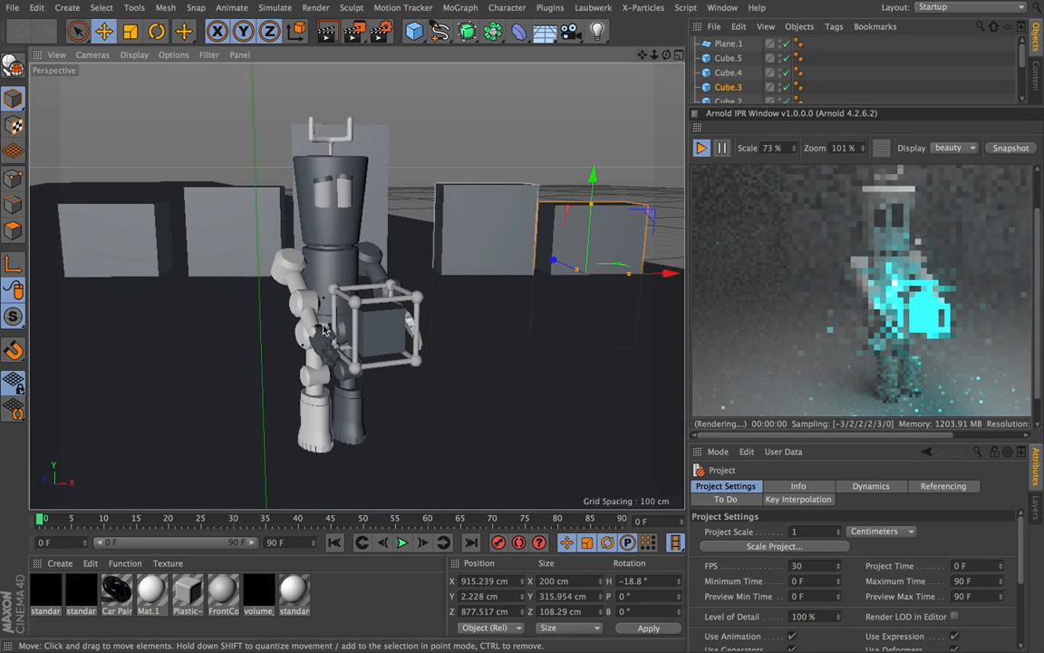
Step: Select the small cube held by the robot and review its Arnold Mesh Light tag and the available C4DtoA tags
click(383, 332)
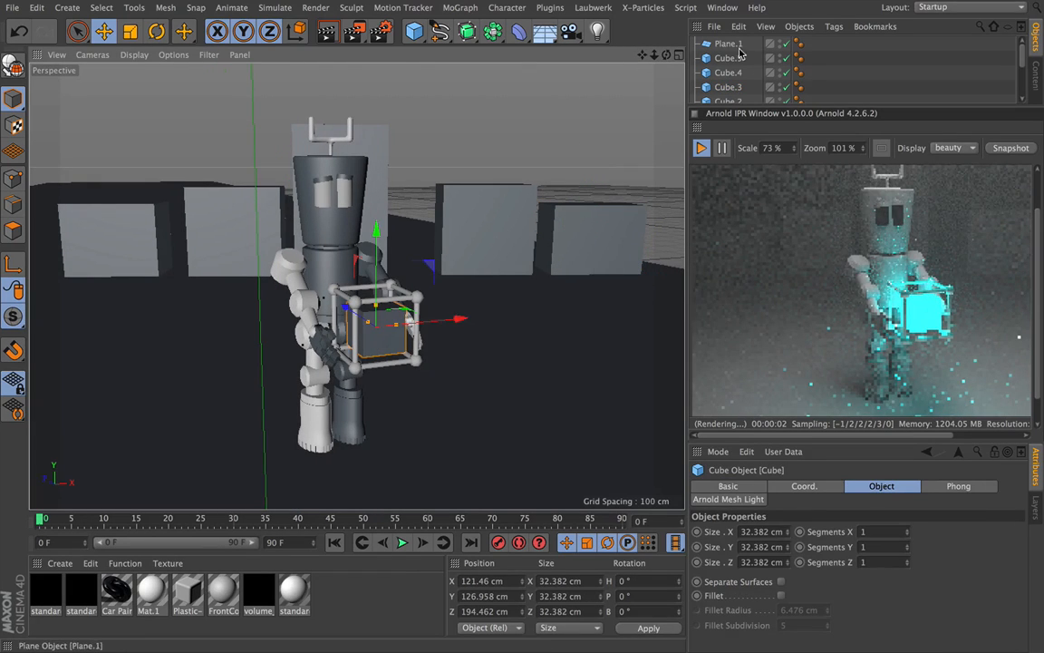
scroll(735, 68, down, 3)
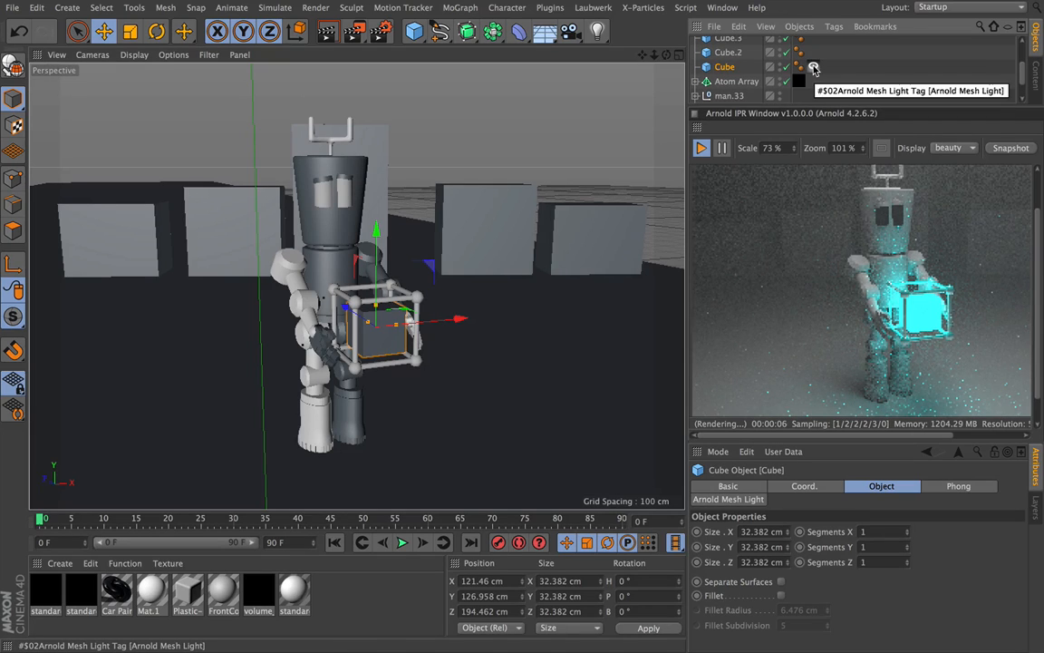
click(834, 26)
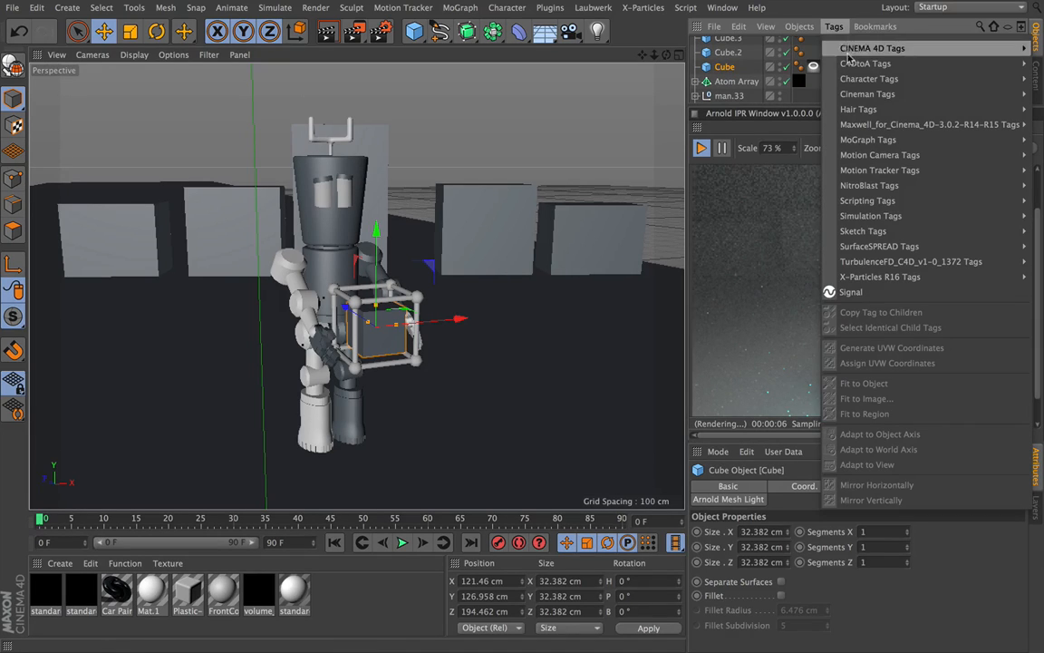
mouse_move(849, 62)
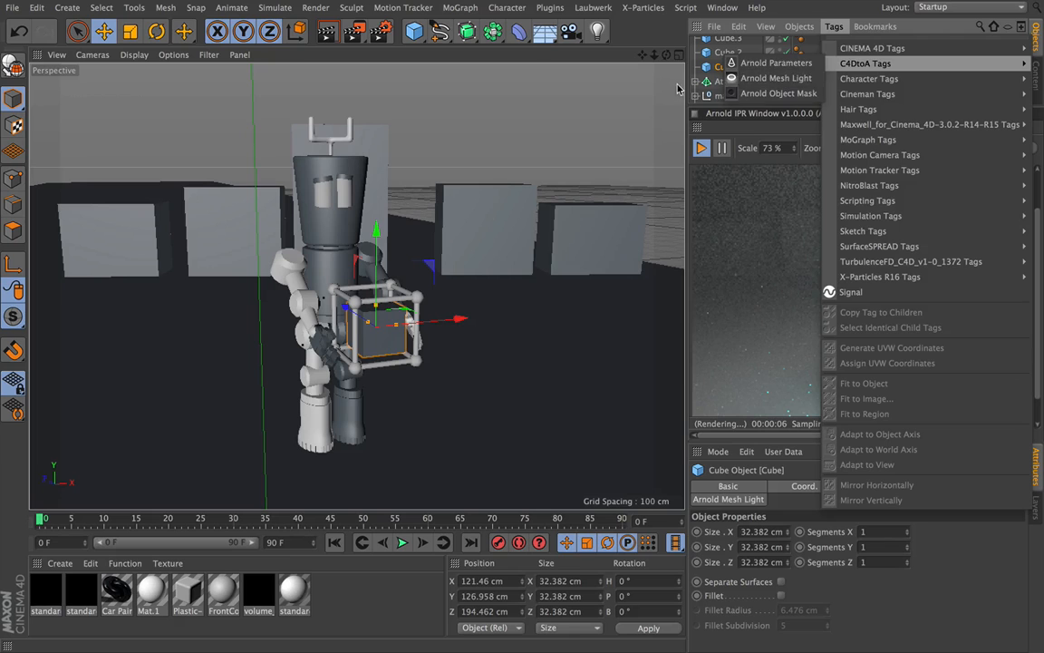
click(777, 79)
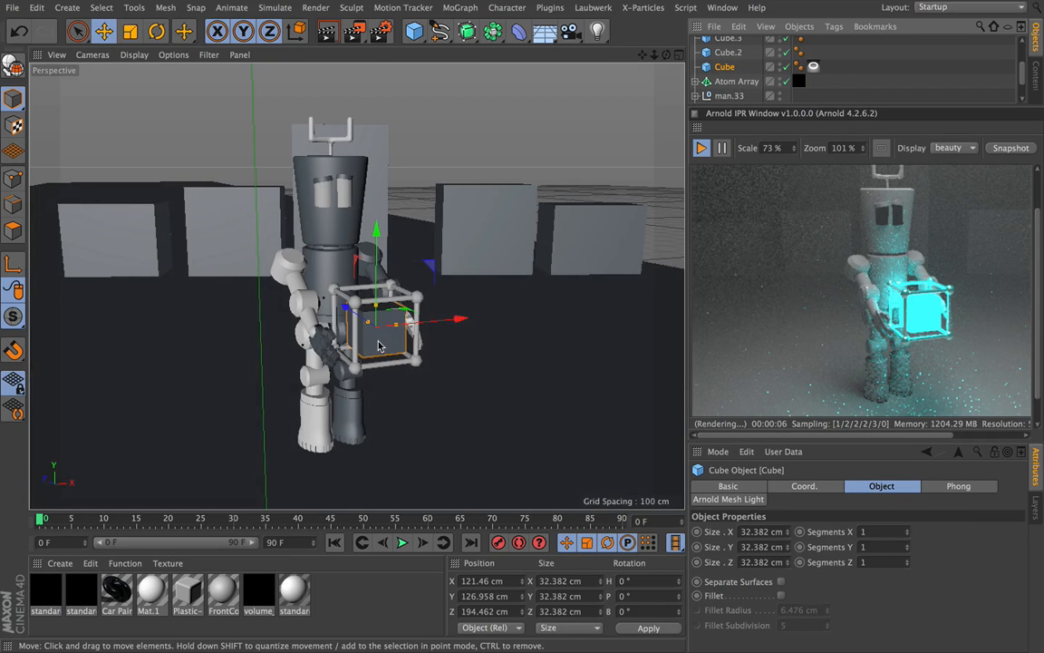
Step: Change the color of the small cube's Arnold Mesh Light to yellow with a hue of 54°
mouse_move(666, 55)
mouse_down()
mouse_move(707, 29)
mouse_move(651, 64)
mouse_up()
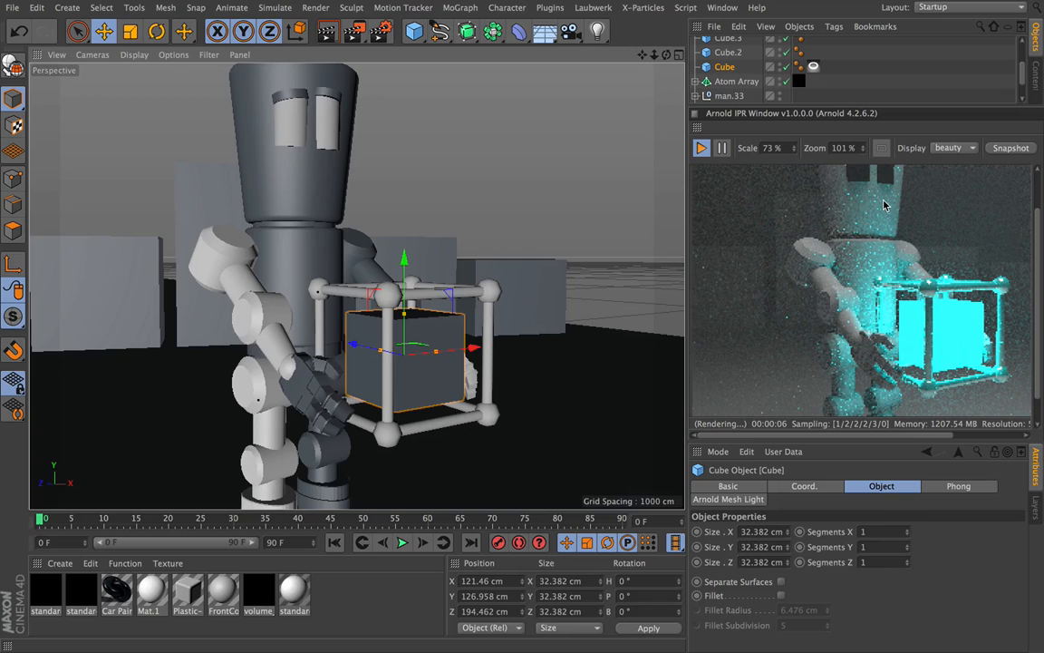
drag(653, 54, 581, 54)
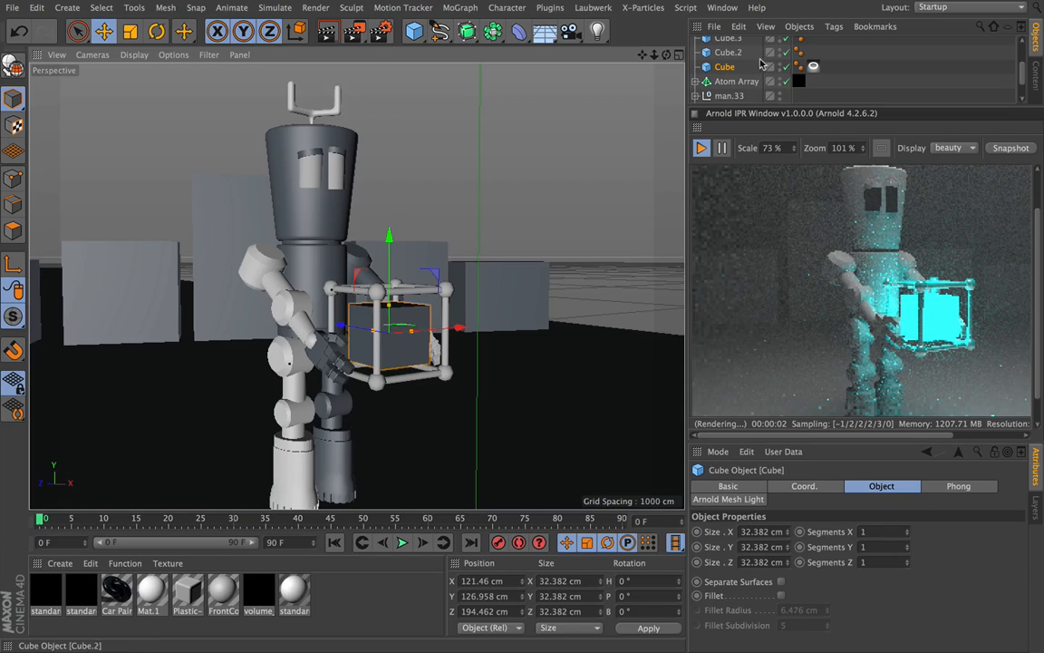
click(813, 68)
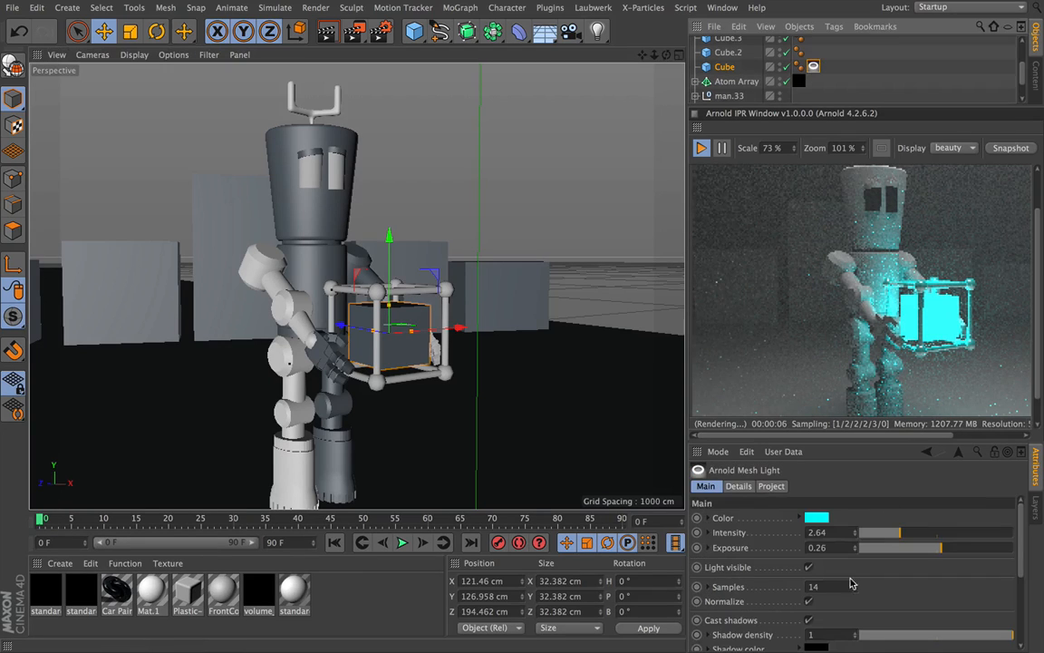
click(819, 518)
click(813, 471)
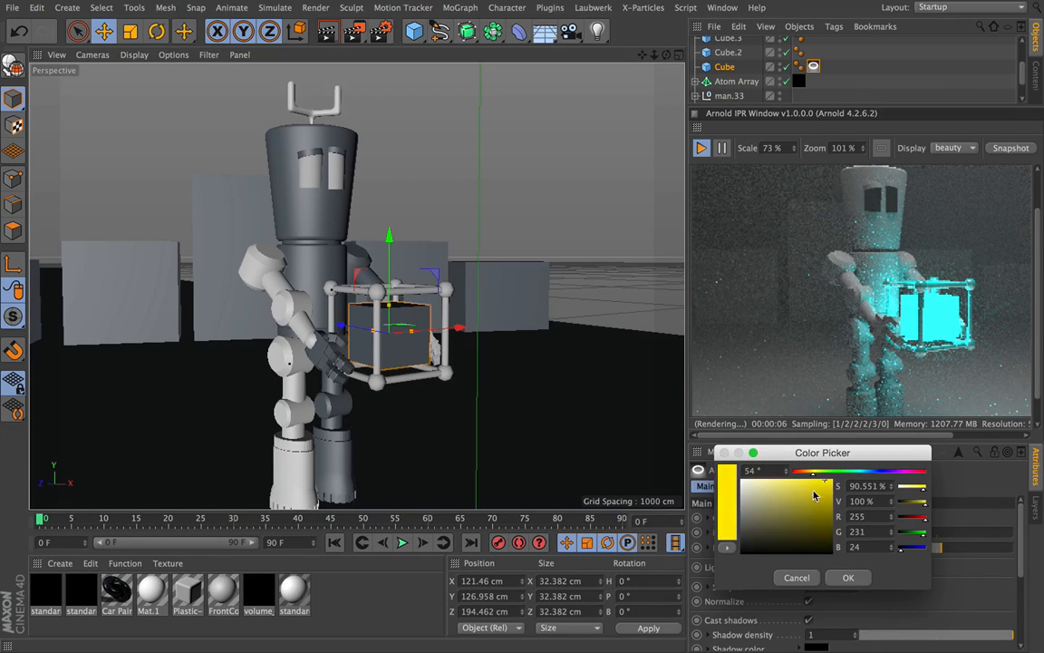
click(850, 583)
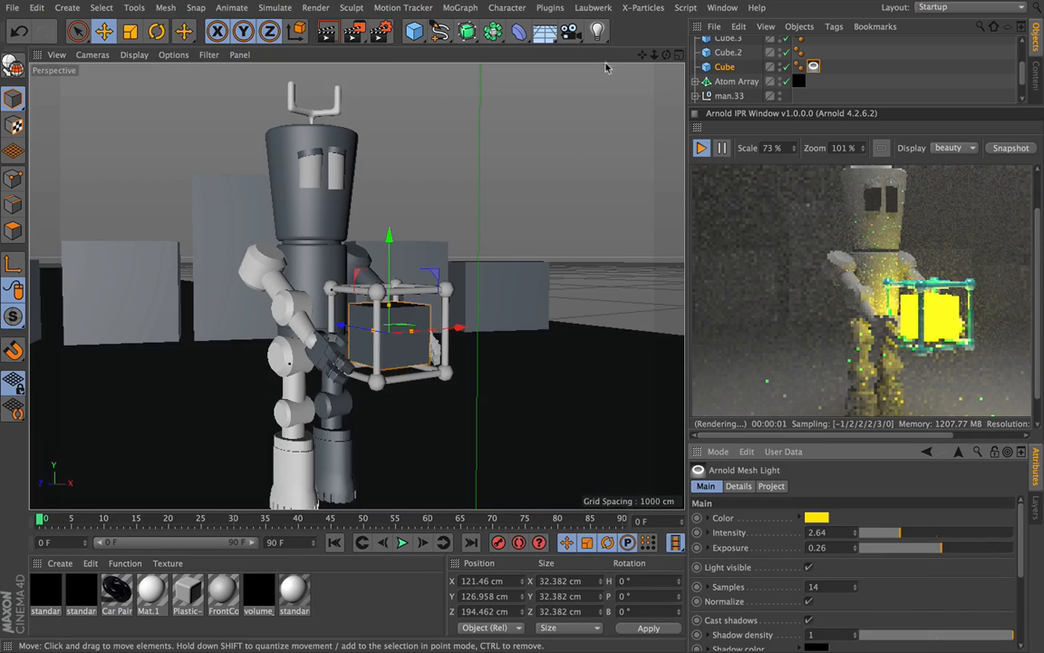
mouse_move(655, 56)
mouse_down()
mouse_move(627, 56)
mouse_move(644, 55)
mouse_up()
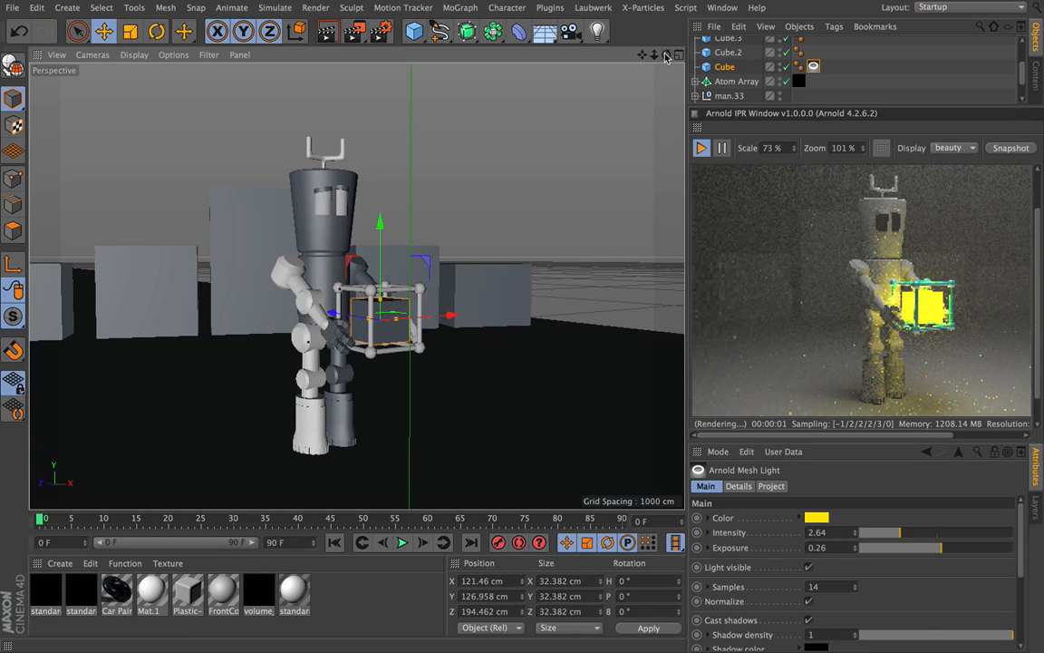
mouse_move(666, 57)
mouse_down()
mouse_move(648, 58)
mouse_move(666, 56)
mouse_up()
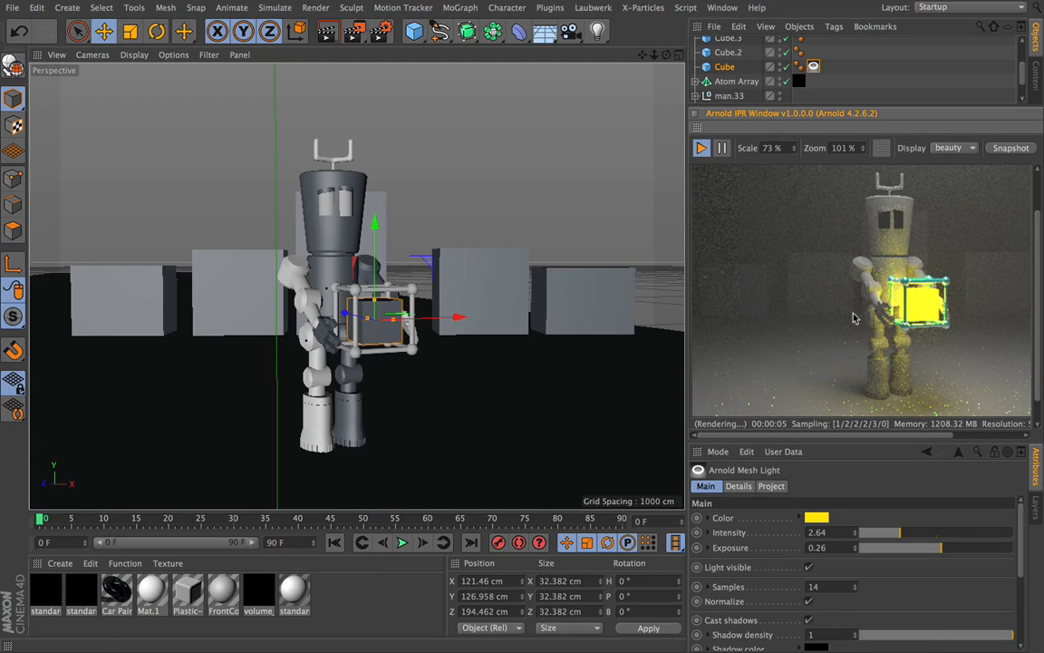
drag(656, 56, 659, 57)
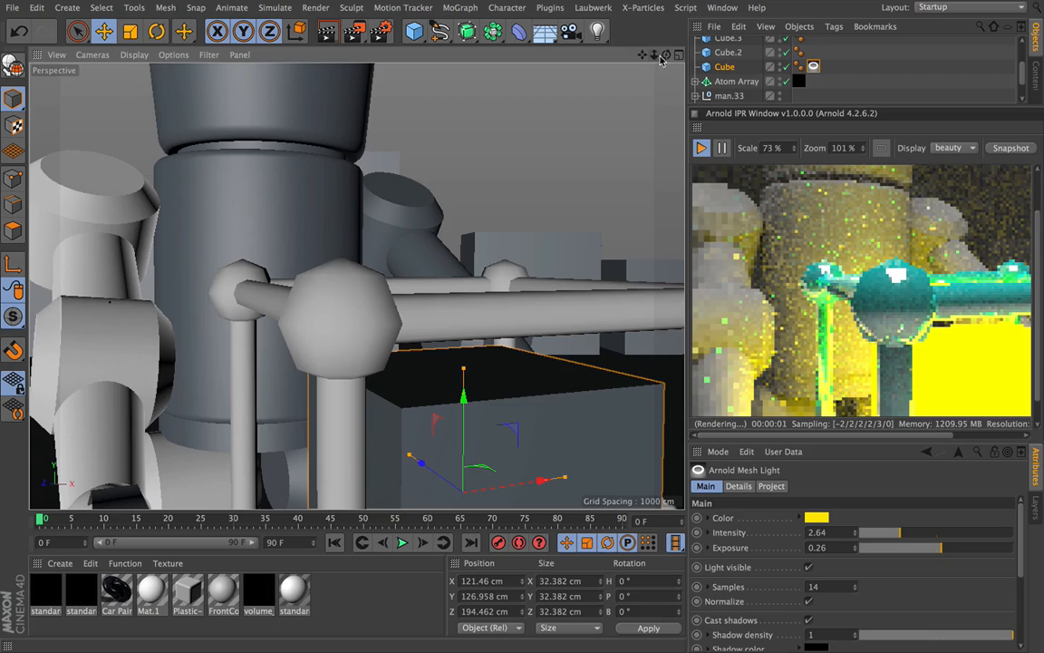
drag(666, 58, 625, 56)
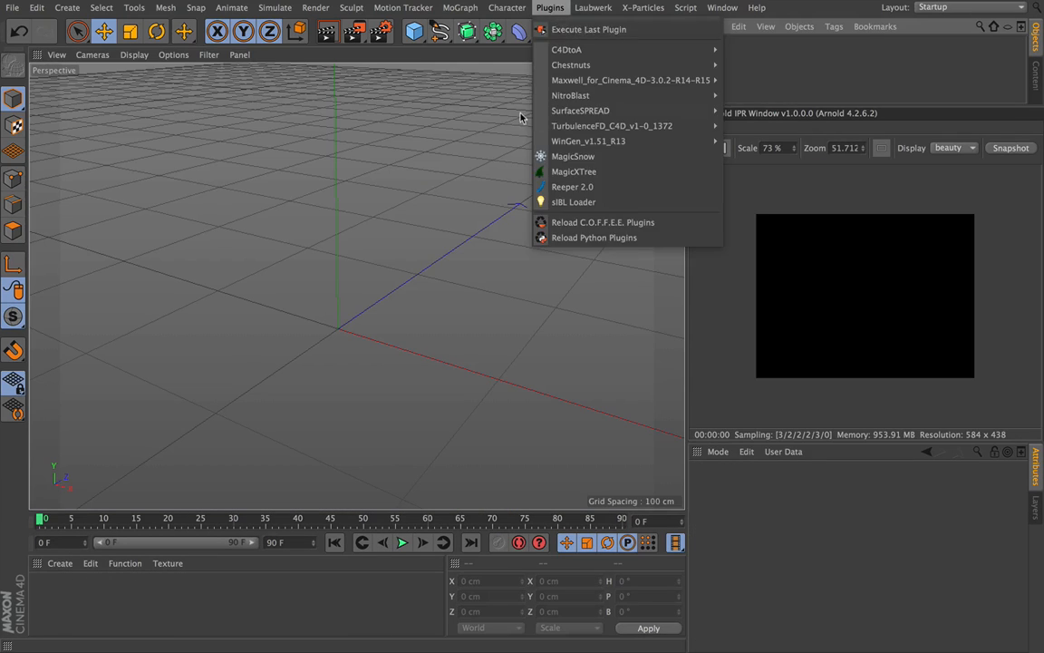
Step: Add an Arnold Procedural object to the empty scene
click(522, 117)
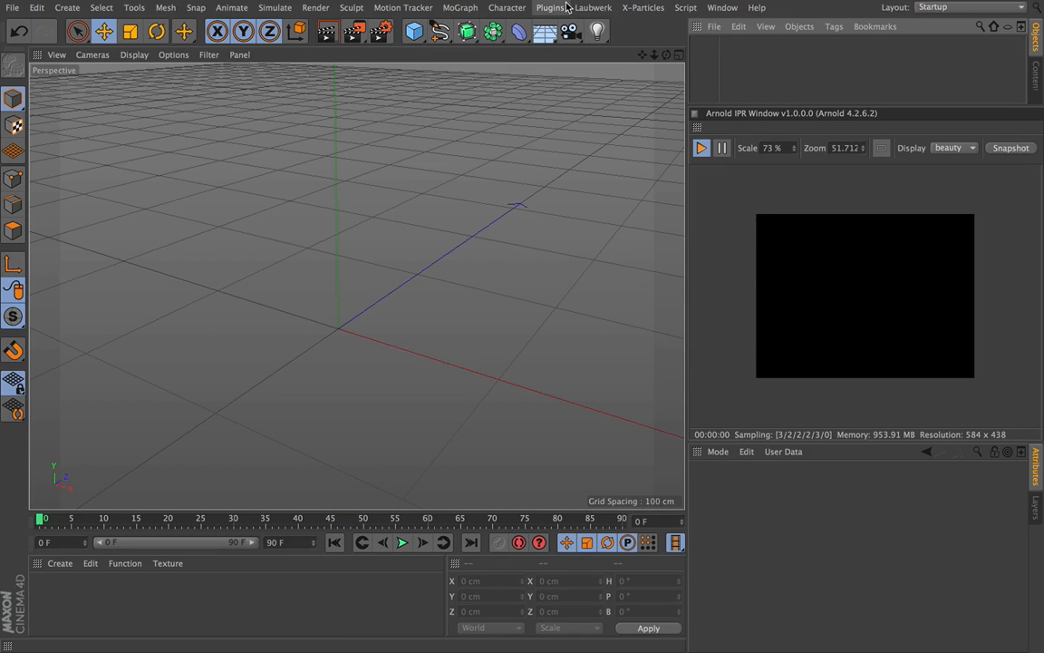
click(559, 7)
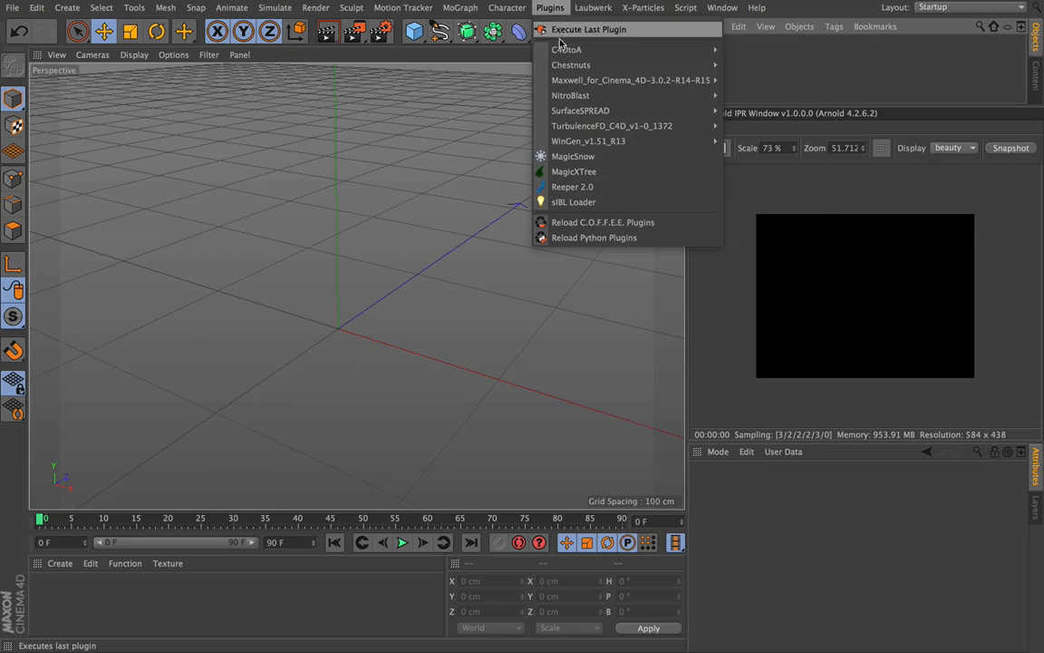
mouse_move(563, 50)
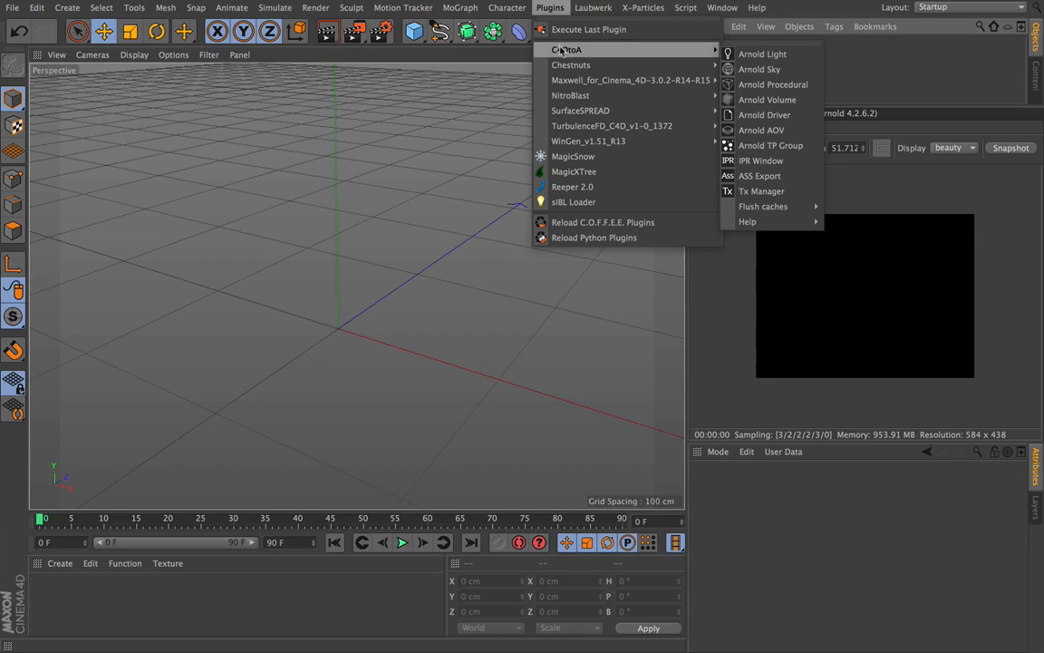
click(778, 85)
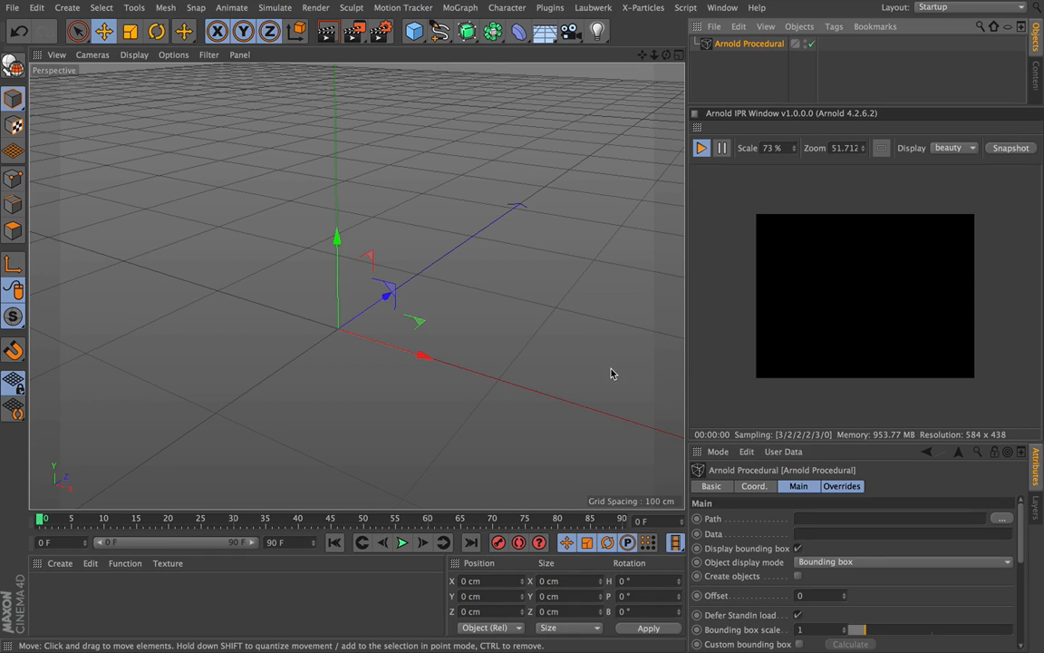
Step: Add a cube, shape it into a column about 15 x 91 x 12 cm, and raise it to about 25 cm in Y
click(415, 30)
drag(335, 163, 340, 256)
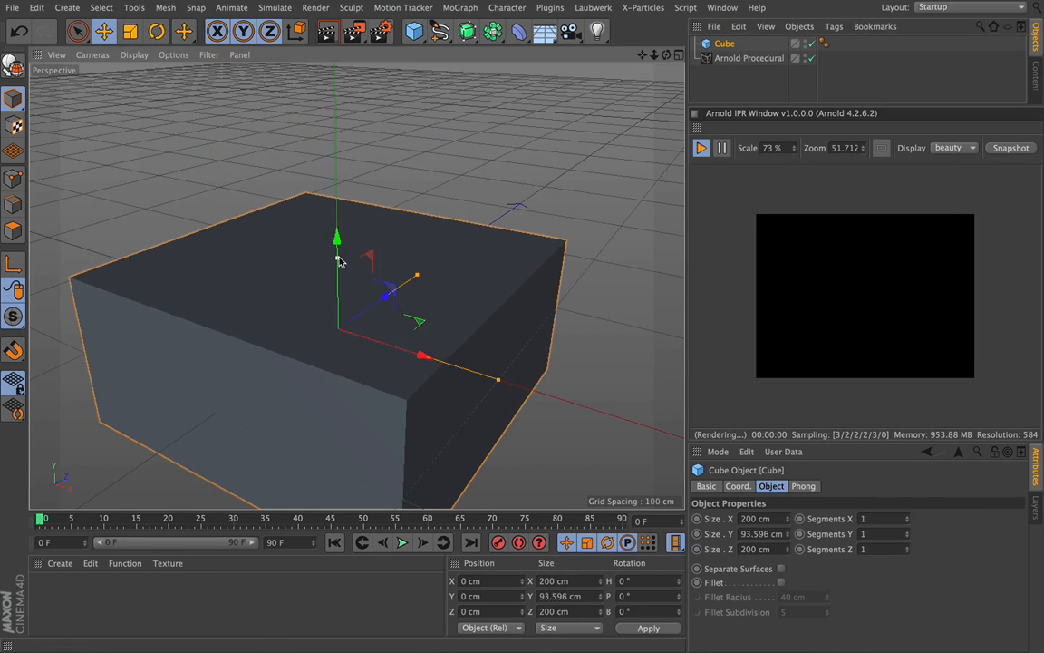
drag(421, 275, 355, 313)
drag(496, 380, 344, 328)
drag(336, 226, 334, 179)
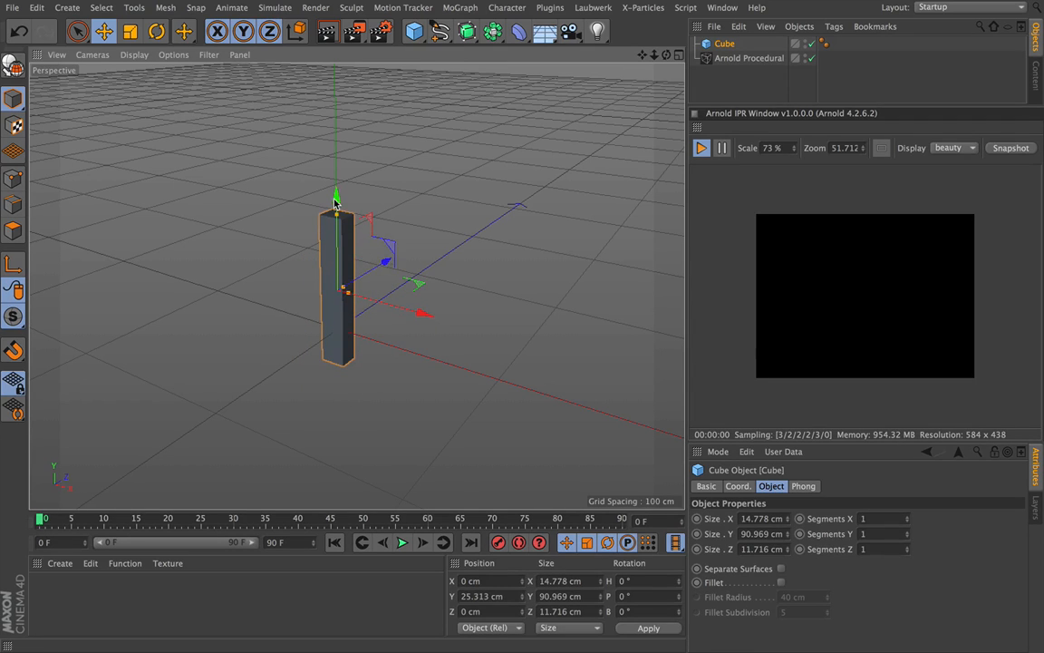
Step: Export only the selected column with ASS Export, using the file name Tall cube on the Desktop
click(553, 9)
mouse_move(556, 52)
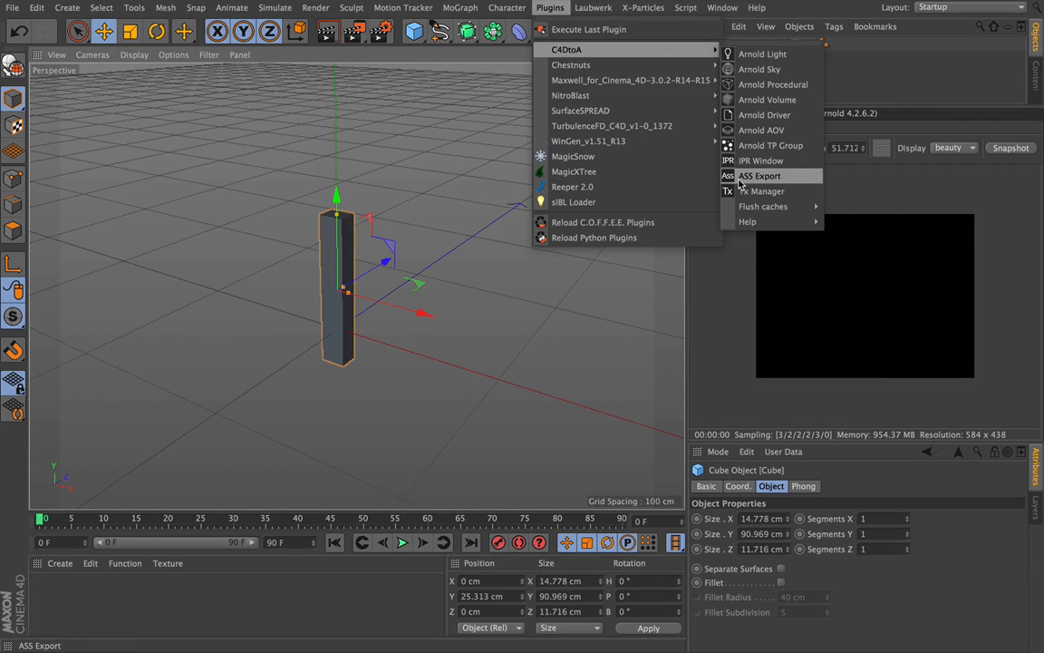
click(769, 184)
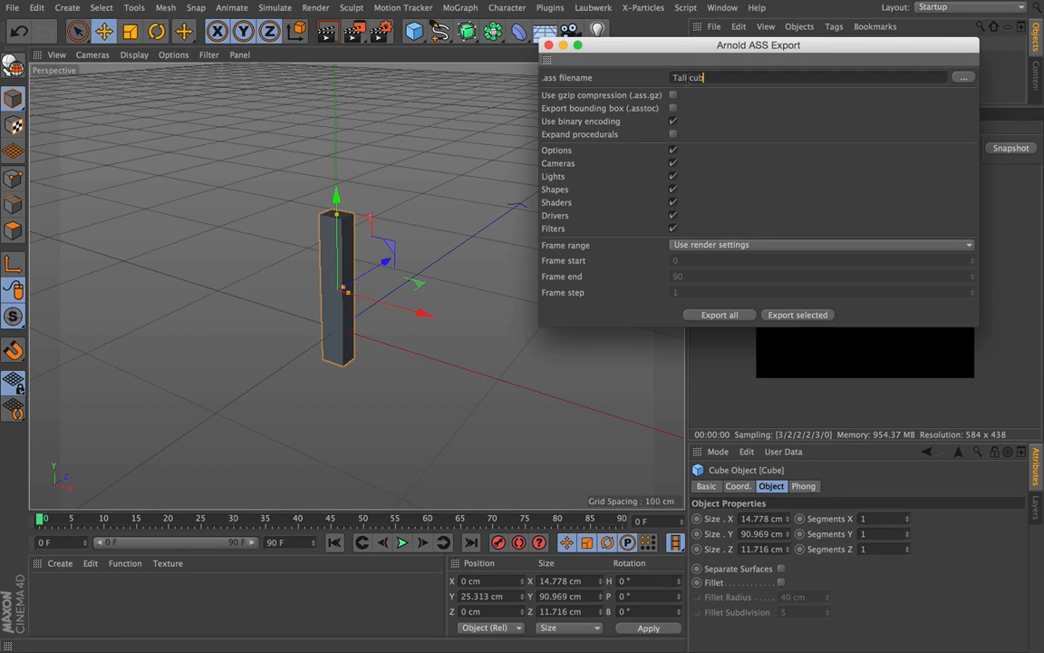
click(964, 78)
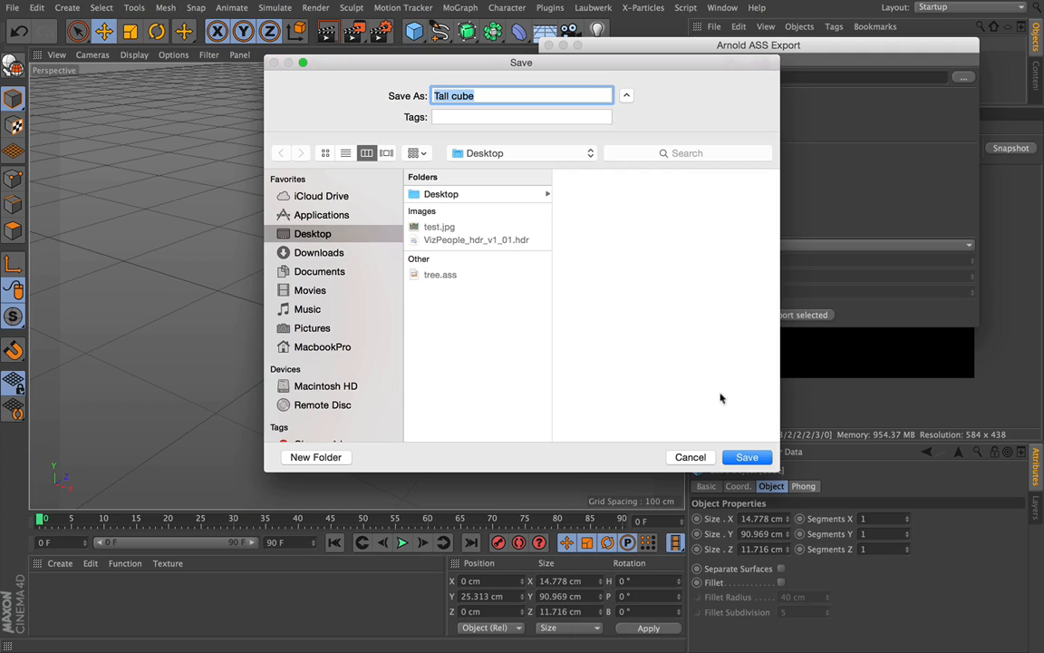
click(747, 456)
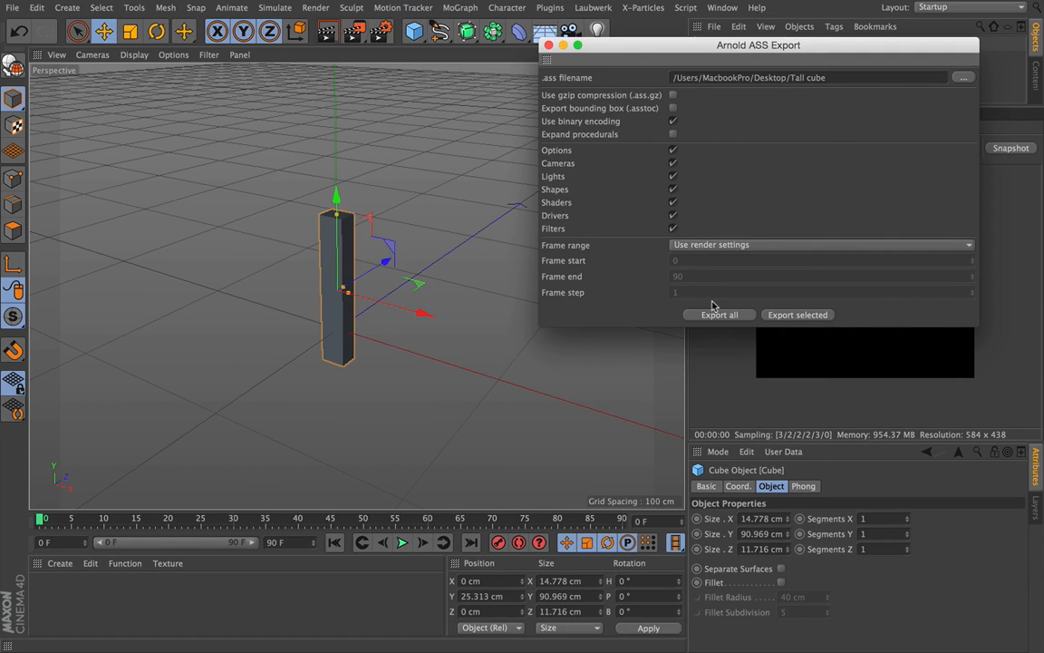
click(784, 315)
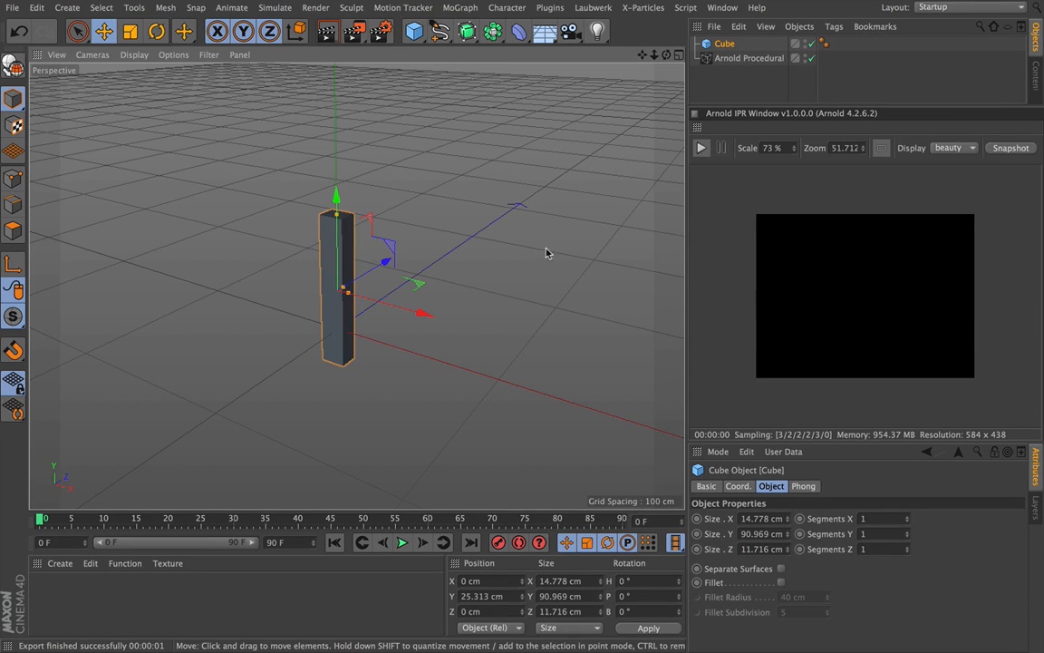
Step: Delete the original column and load Tall cube.ass from the Desktop as the Arnold Procedural's path
key(Delete)
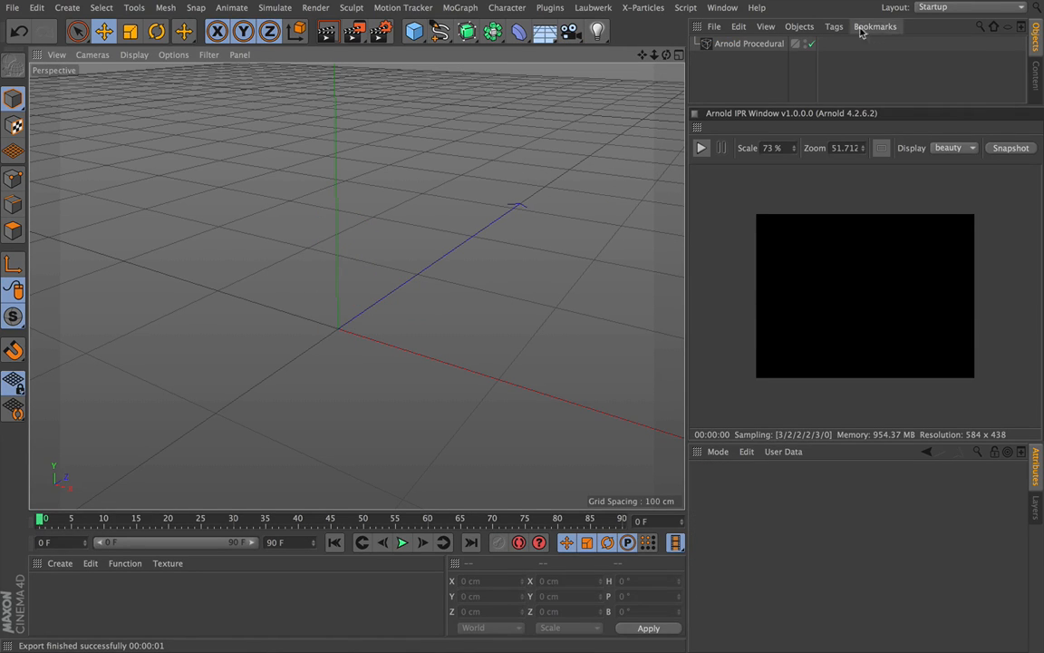
click(748, 44)
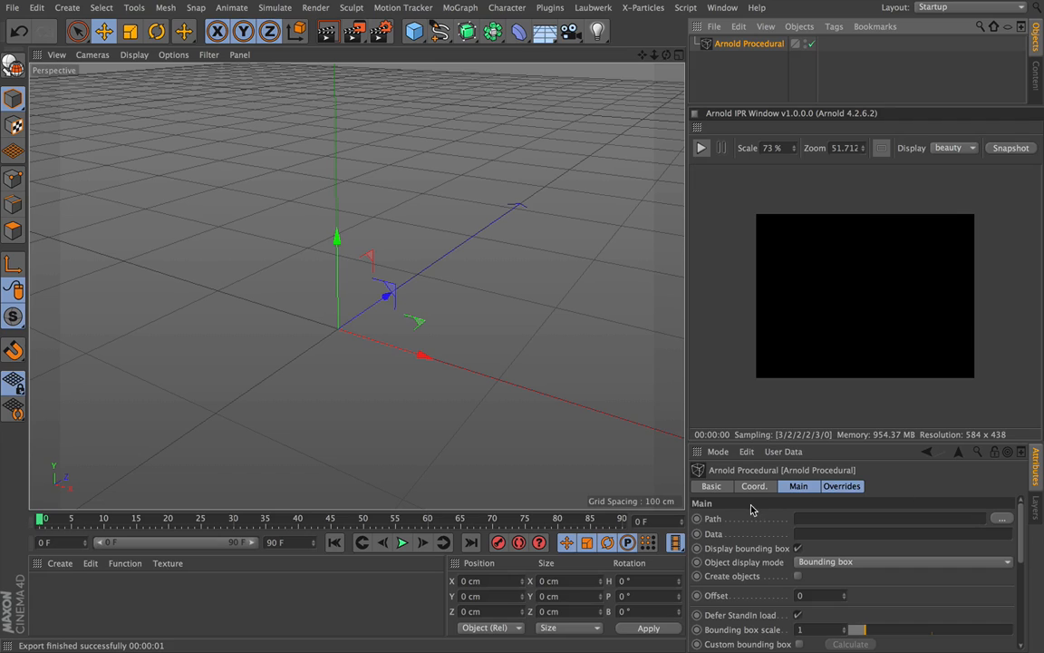
click(1004, 520)
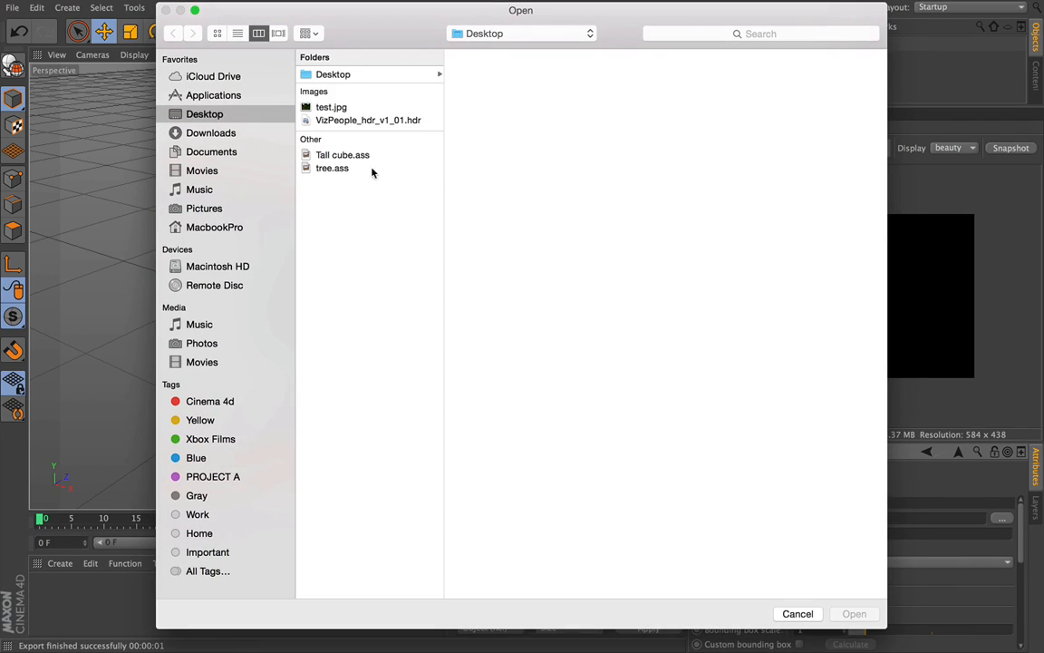
click(343, 156)
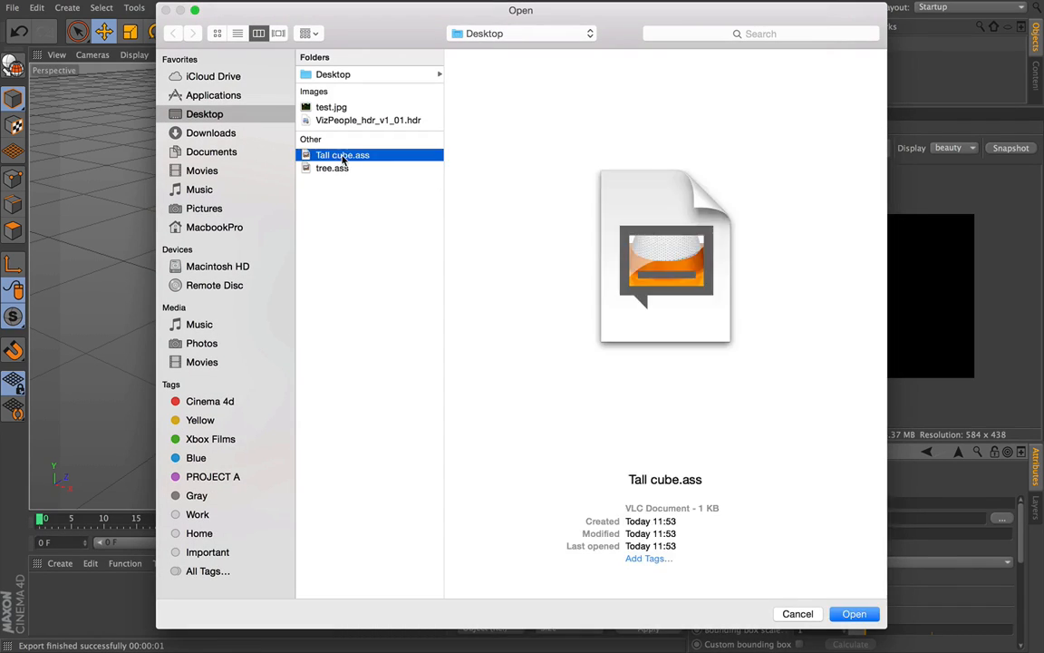
click(862, 615)
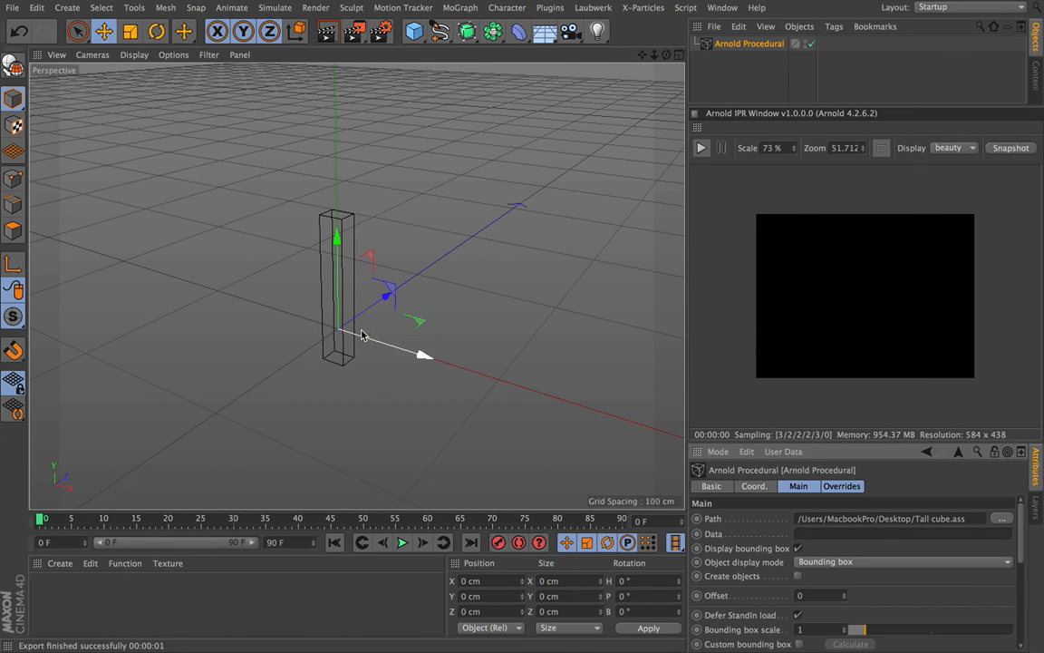
scroll(669, 475, up, 2)
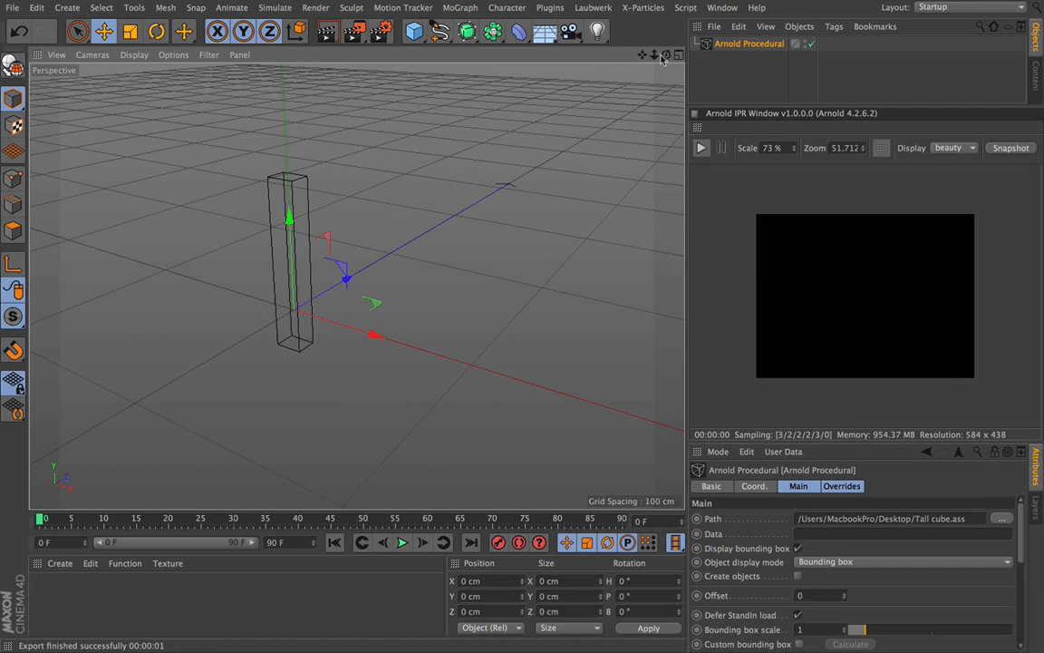
scroll(357, 287, down, 2)
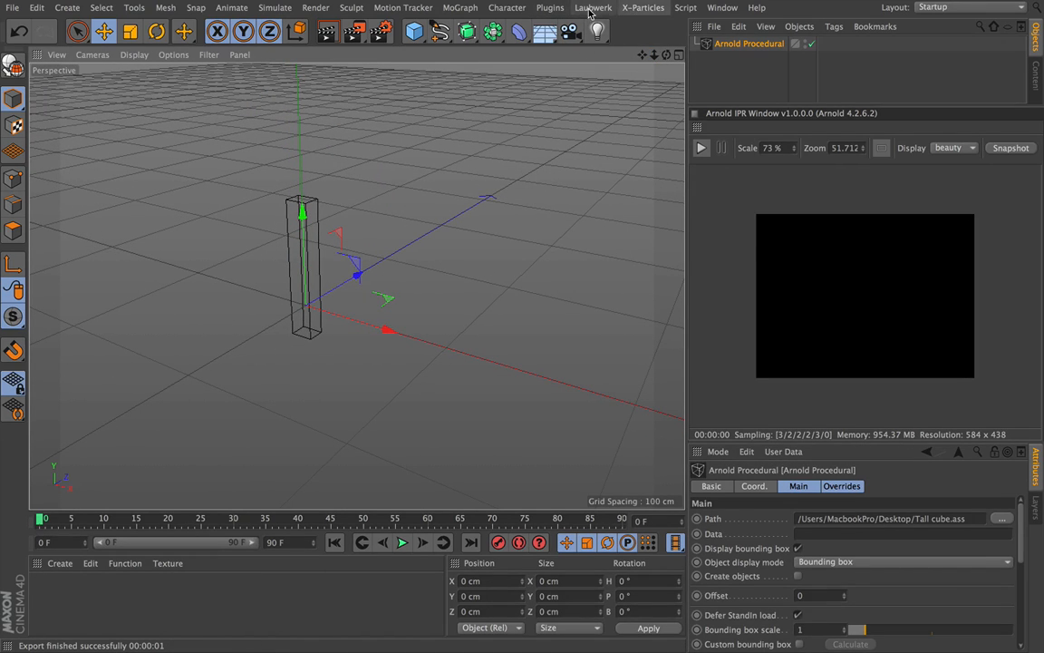
Step: Add an Arnold Sky to the scene and start the IPR render to preview the procedural column
click(553, 11)
mouse_move(635, 50)
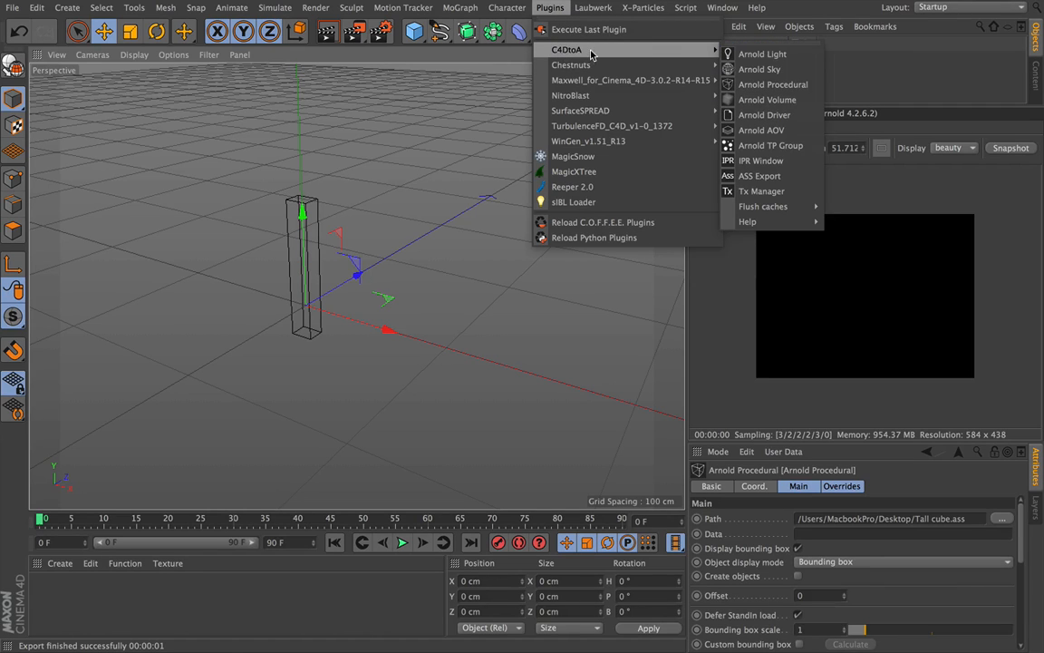
click(759, 69)
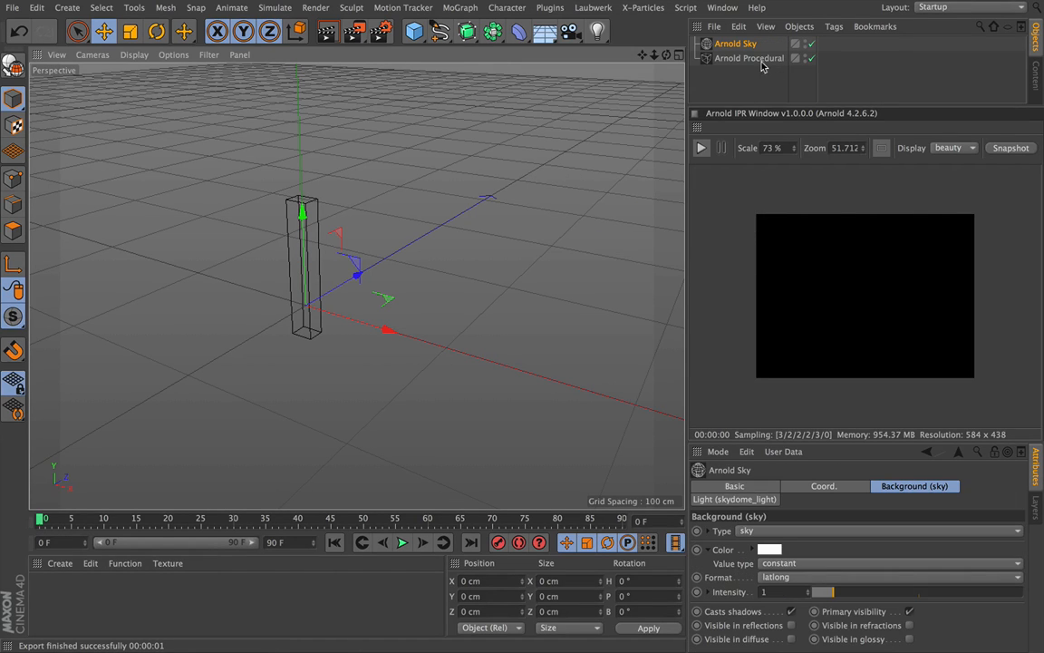
drag(667, 56, 698, 22)
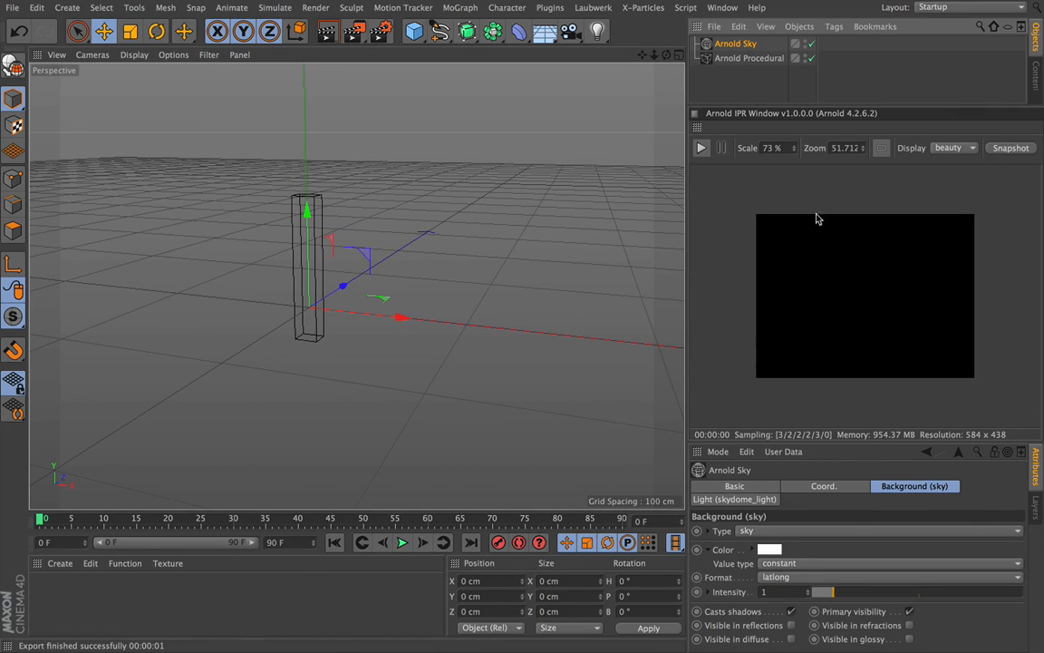
click(703, 152)
mouse_move(654, 54)
mouse_down()
mouse_move(630, 56)
mouse_move(703, 56)
mouse_move(648, 58)
mouse_move(600, 86)
mouse_move(642, 57)
mouse_up()
drag(357, 286, 382, 320)
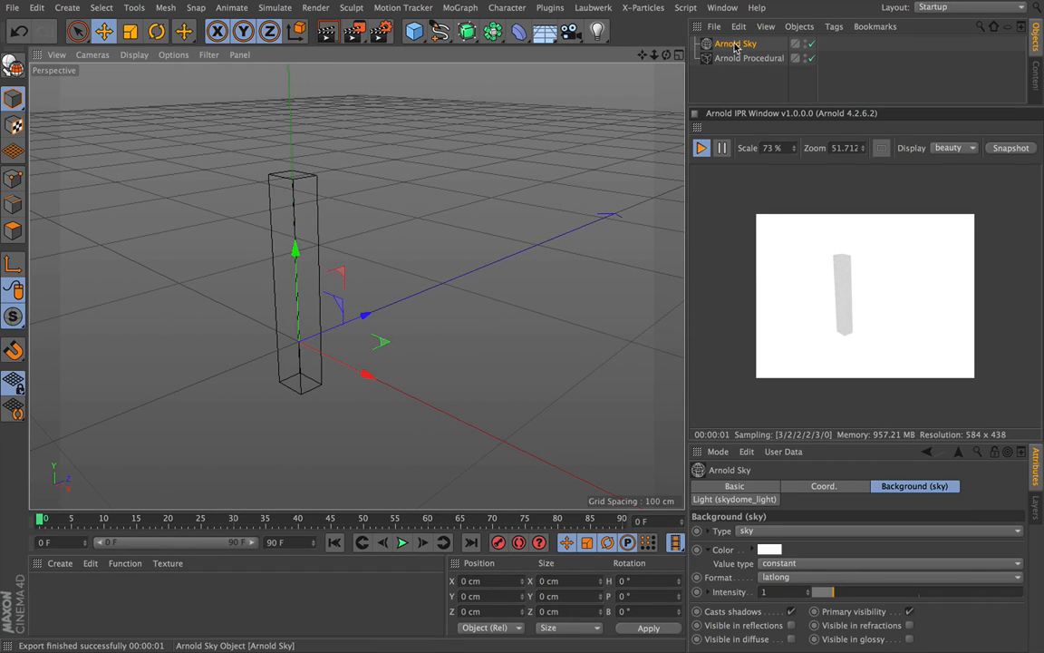
Step: Add a floor plane, enlarge it to about 692 x 1549 cm, and move it to about X -204, Y -21 cm
click(730, 59)
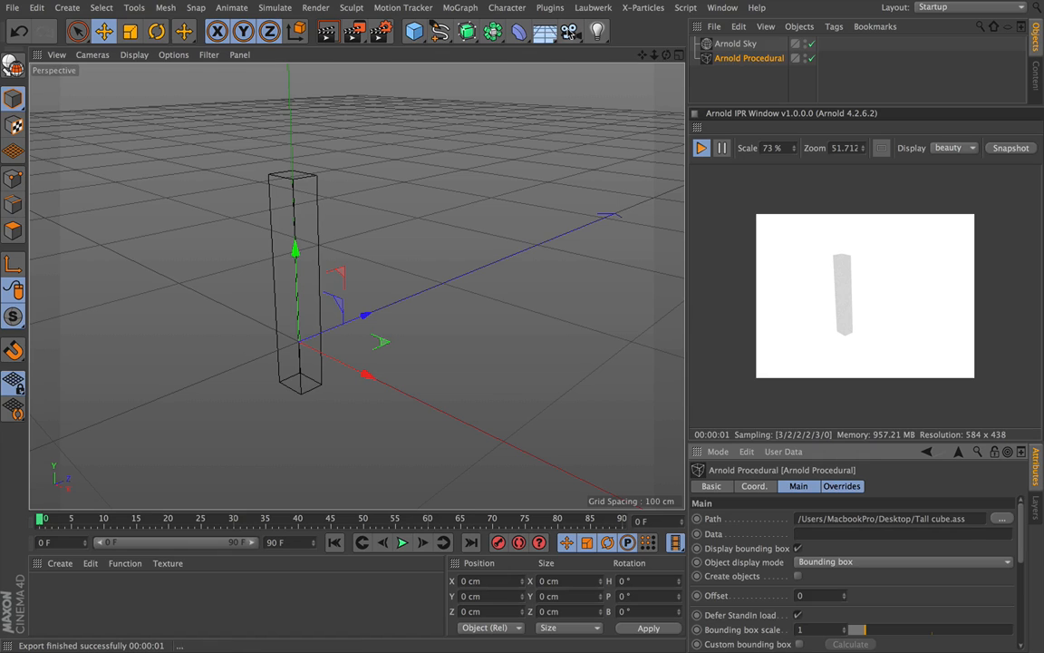
drag(414, 31, 507, 78)
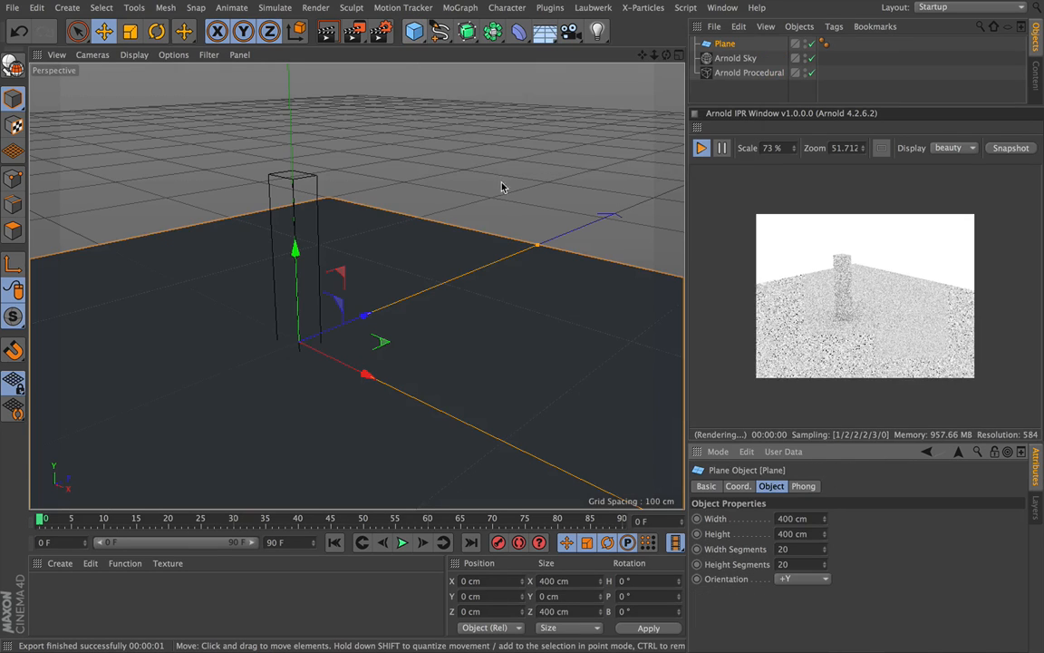
drag(537, 246, 766, 152)
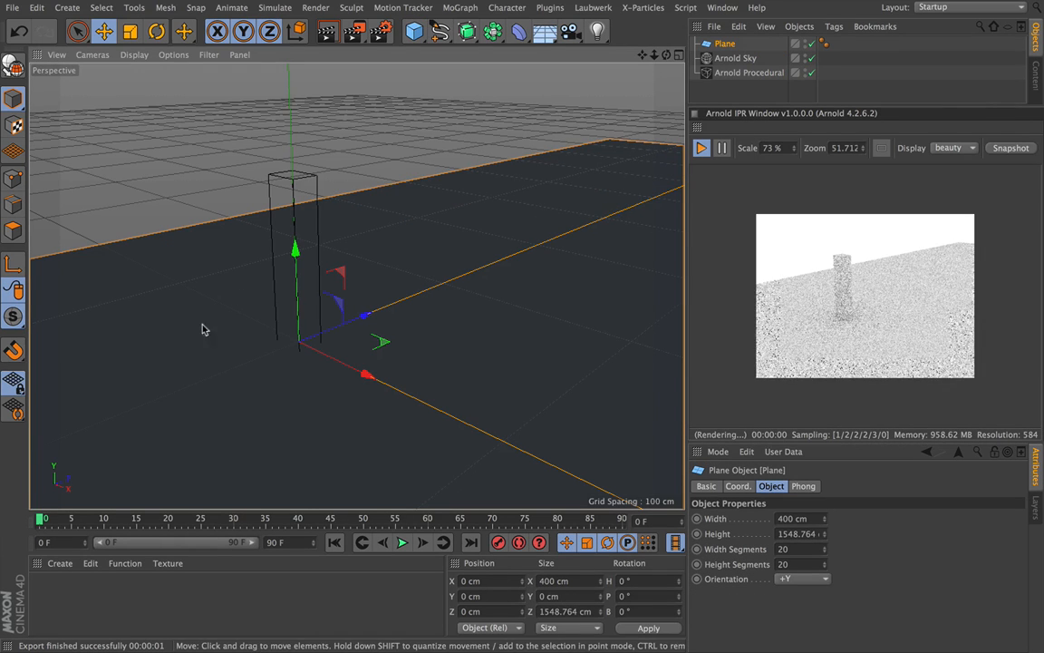
drag(362, 373, 626, 489)
drag(77, 149, 84, 179)
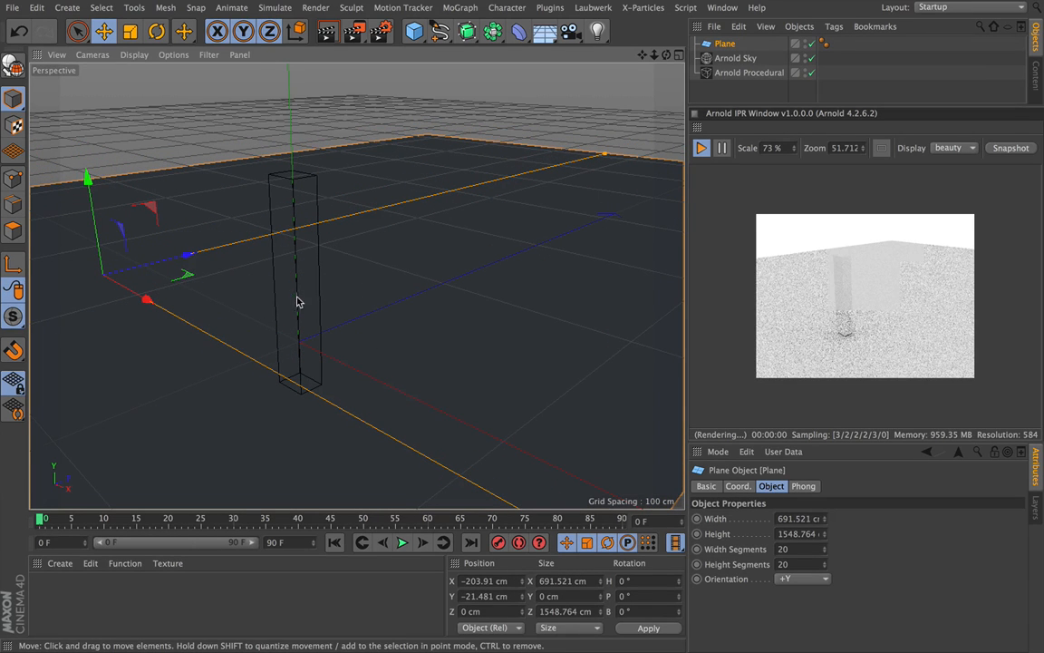
drag(655, 54, 656, 61)
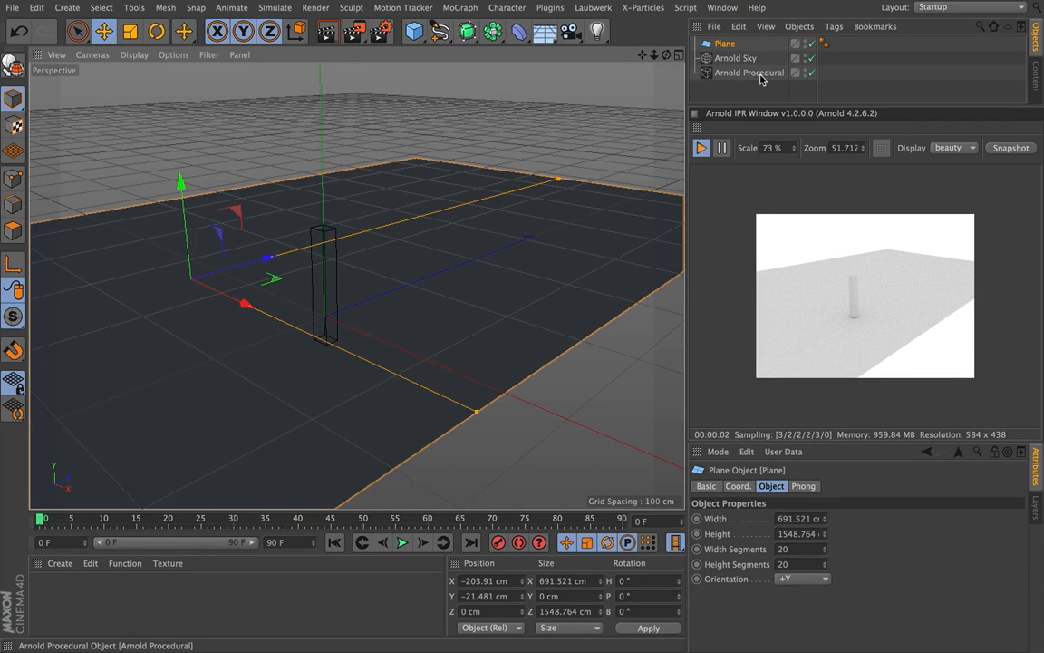
Step: Add a MoGraph Cloner and make the Arnold Procedural its child
click(459, 7)
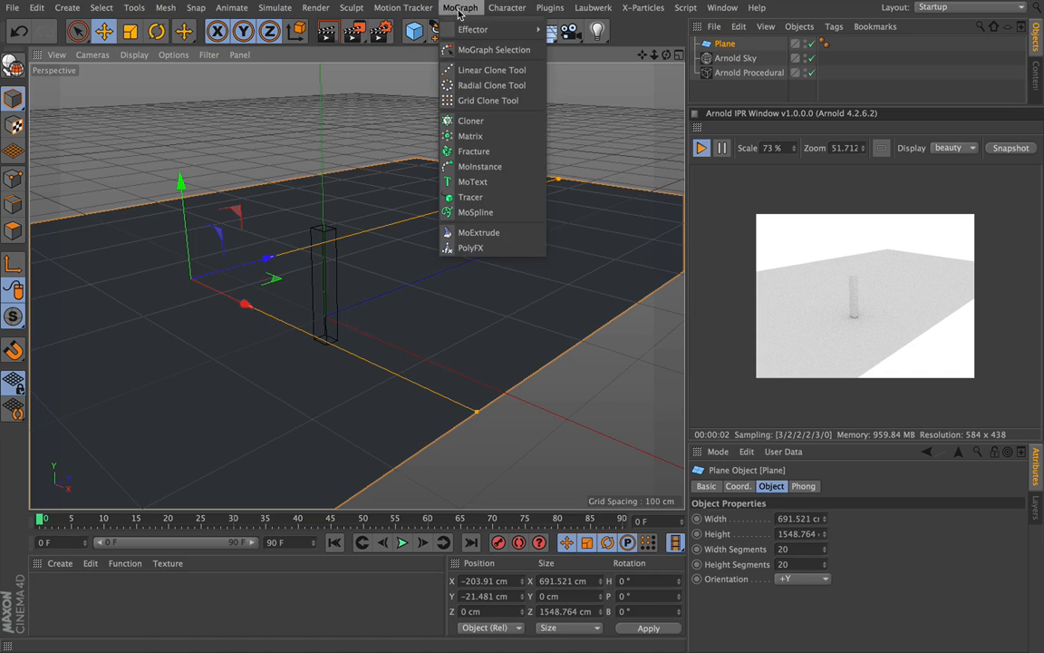
click(471, 121)
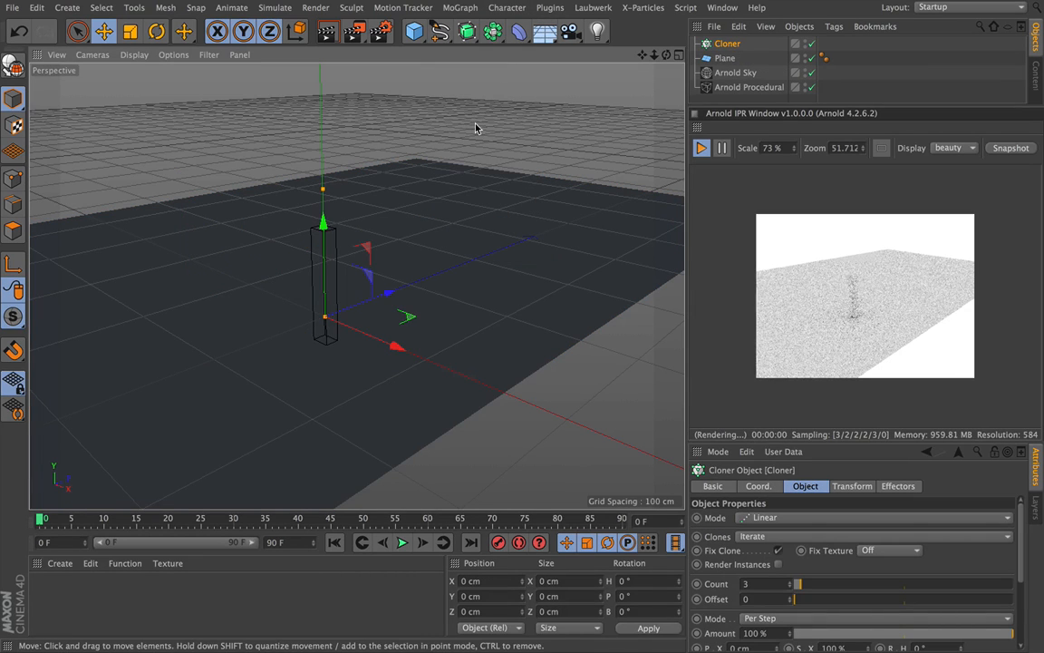
click(738, 88)
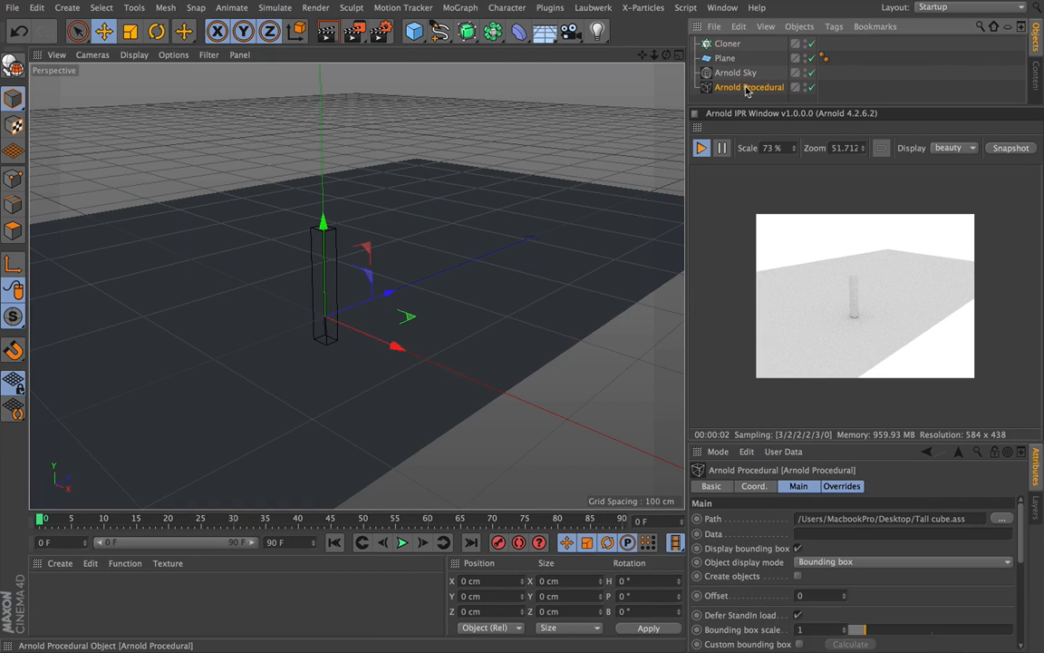
drag(741, 88, 725, 44)
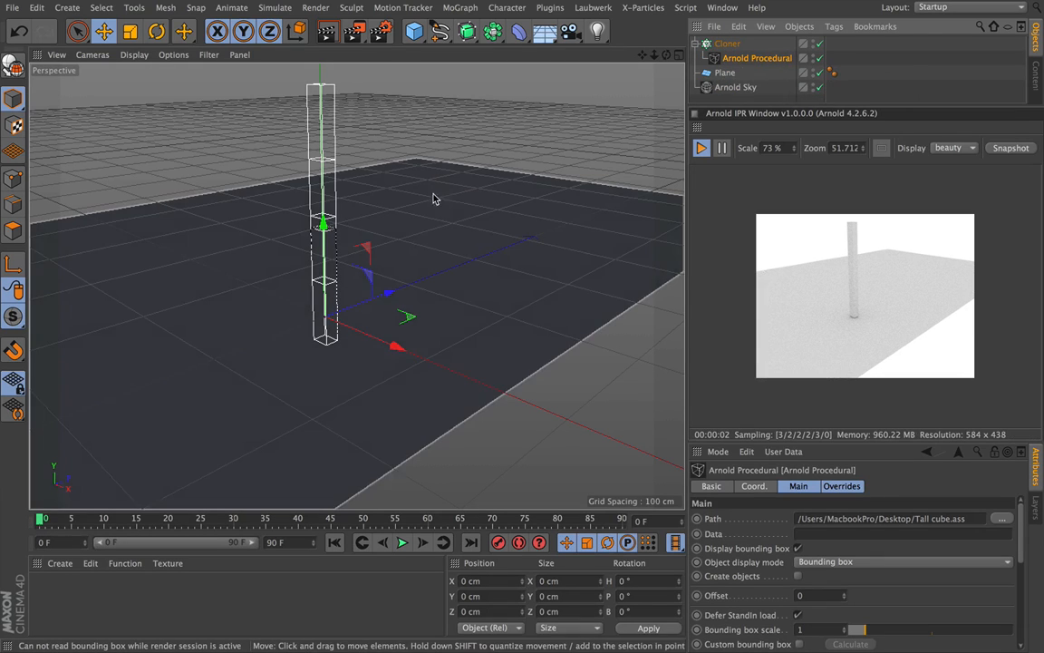
Step: Set the Cloner's mode to Grid Array and move it to about X -103, Z 215 cm
click(727, 44)
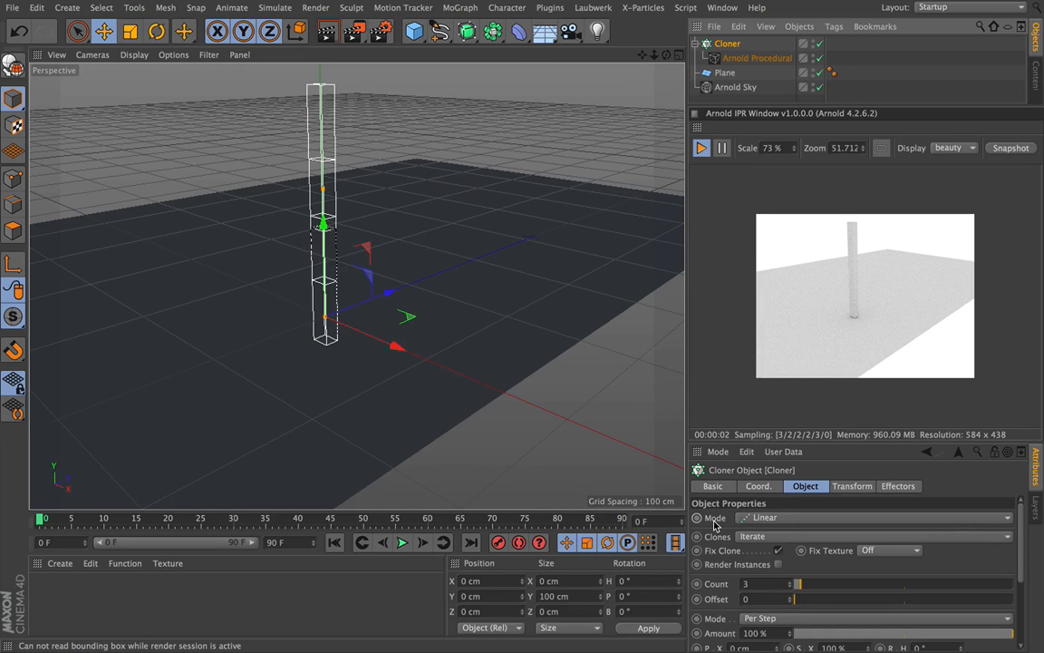
click(764, 521)
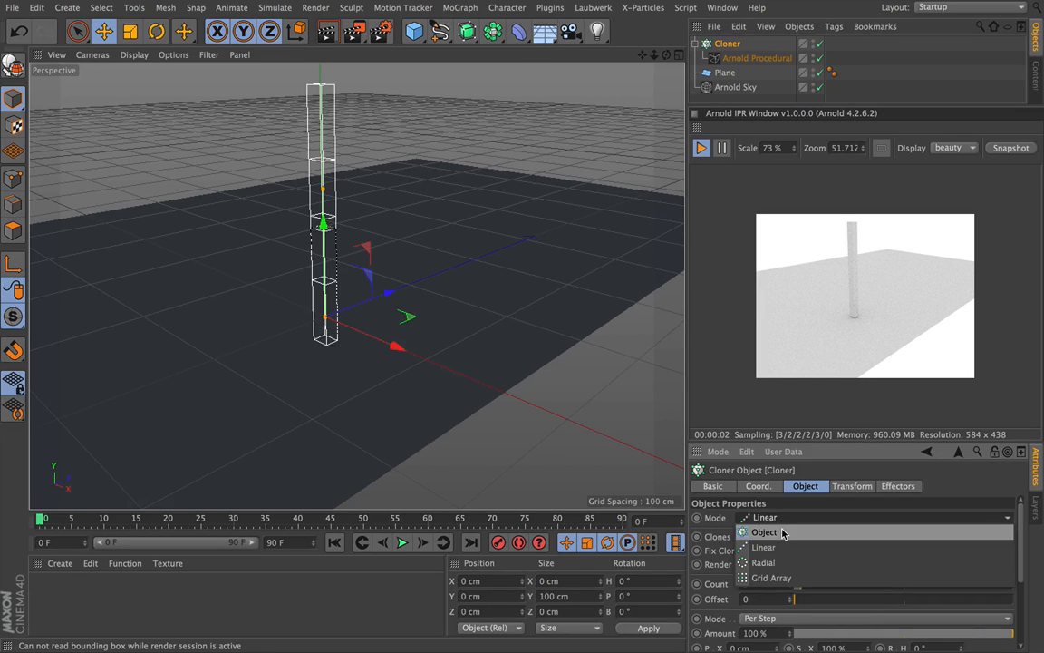
click(794, 578)
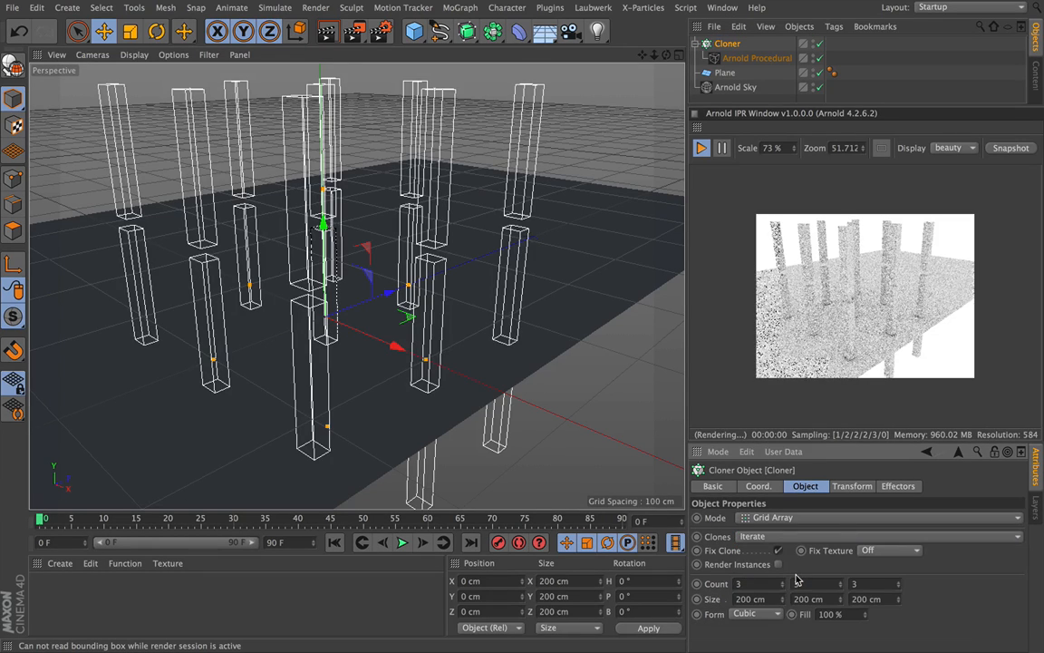
drag(455, 360, 244, 300)
drag(316, 262, 456, 207)
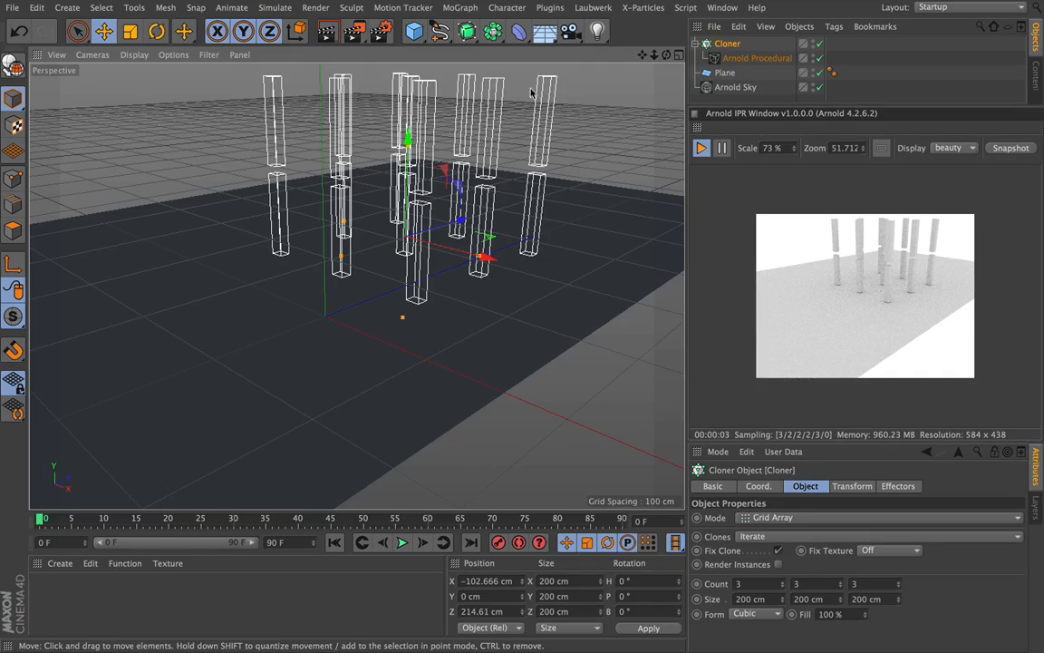
mouse_move(655, 55)
mouse_down()
mouse_move(675, 55)
mouse_move(571, 105)
mouse_move(559, 215)
mouse_move(653, 56)
mouse_move(603, 56)
mouse_move(627, 56)
mouse_move(627, 65)
mouse_move(703, 54)
mouse_move(646, 58)
mouse_up()
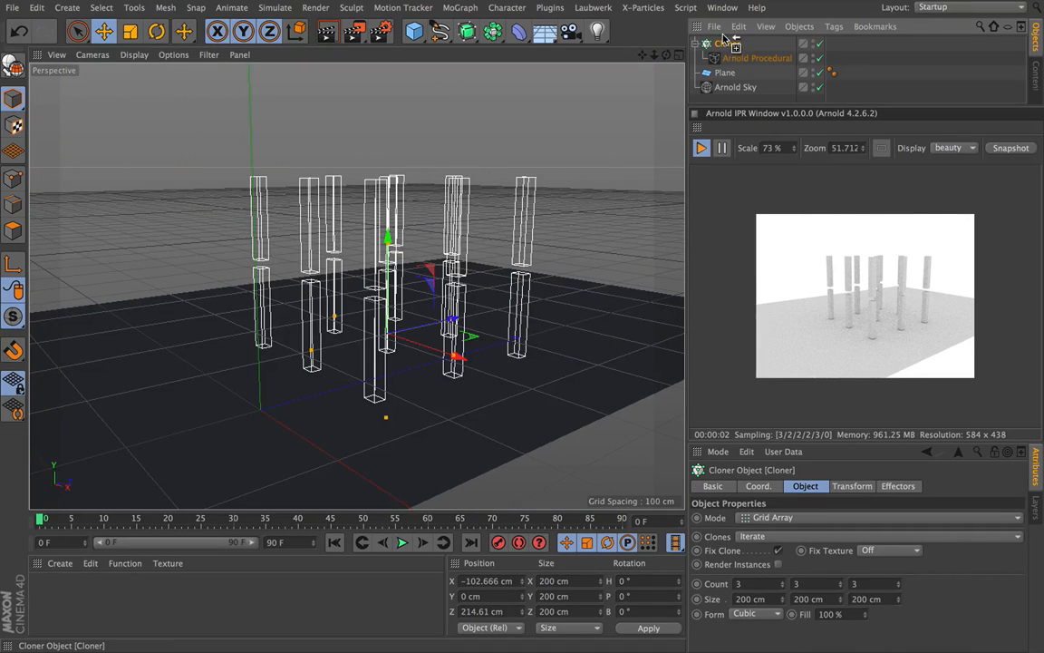
Step: Duplicate the Cloner, move the copy to about 493 cm in Z, and reduce its Z grid size to about 94 cm
key(ctrl+c)
key(ctrl+v)
mouse_move(452, 321)
mouse_down()
mouse_move(415, 331)
mouse_move(469, 323)
mouse_up()
scroll(418, 330, up, 1)
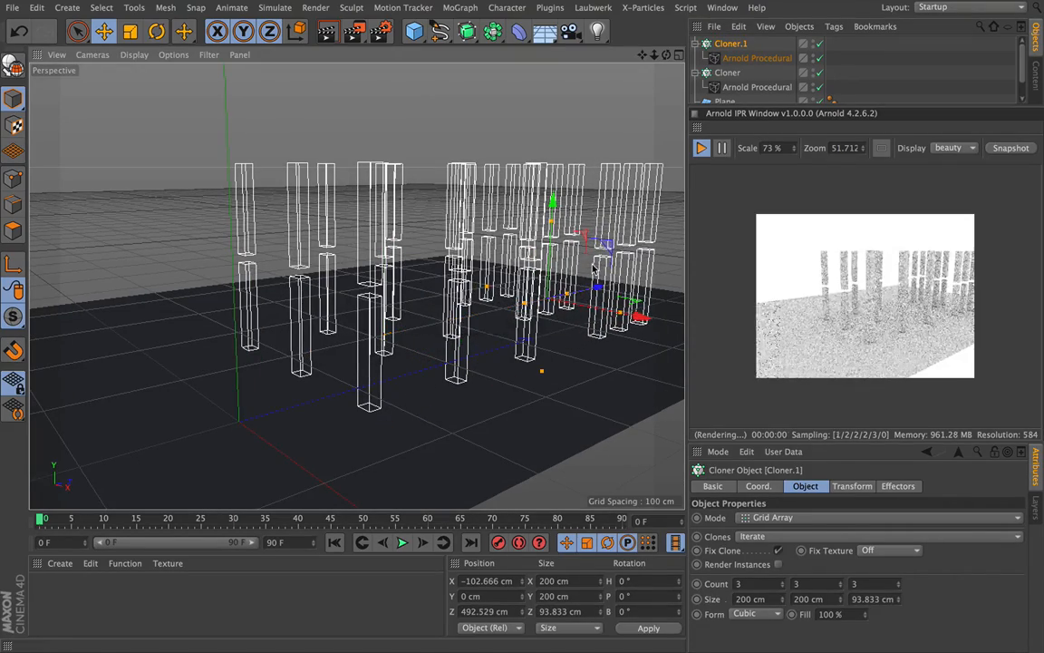
drag(642, 57, 725, 48)
drag(863, 153, 869, 151)
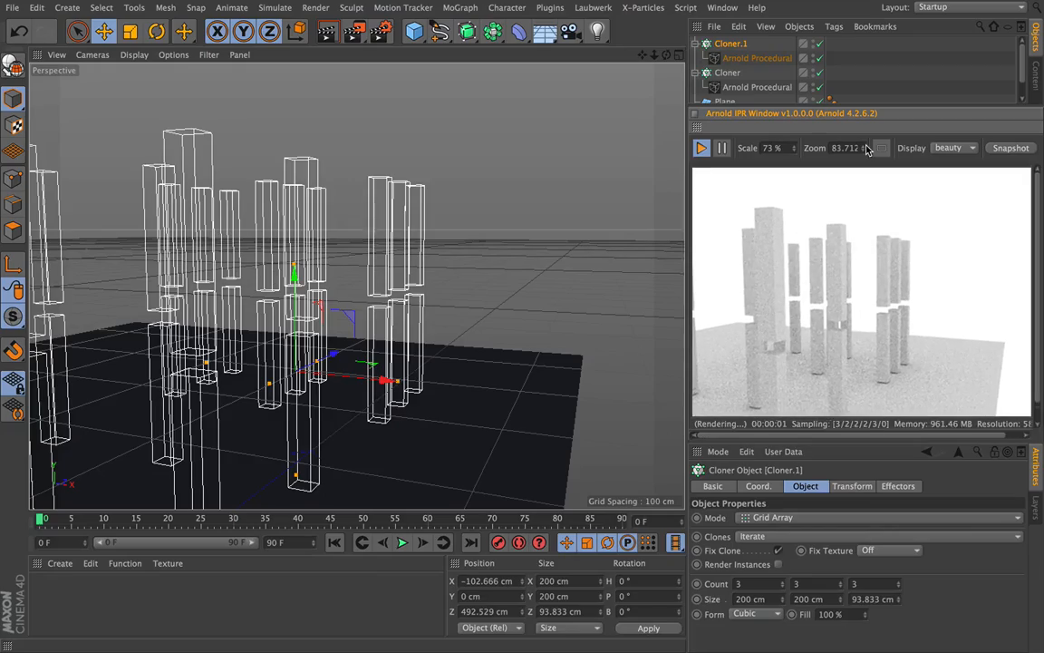
Step: Duplicate both Cloners together and shift the copies along X to about -320 cm
drag(667, 56, 730, 55)
drag(643, 56, 580, 60)
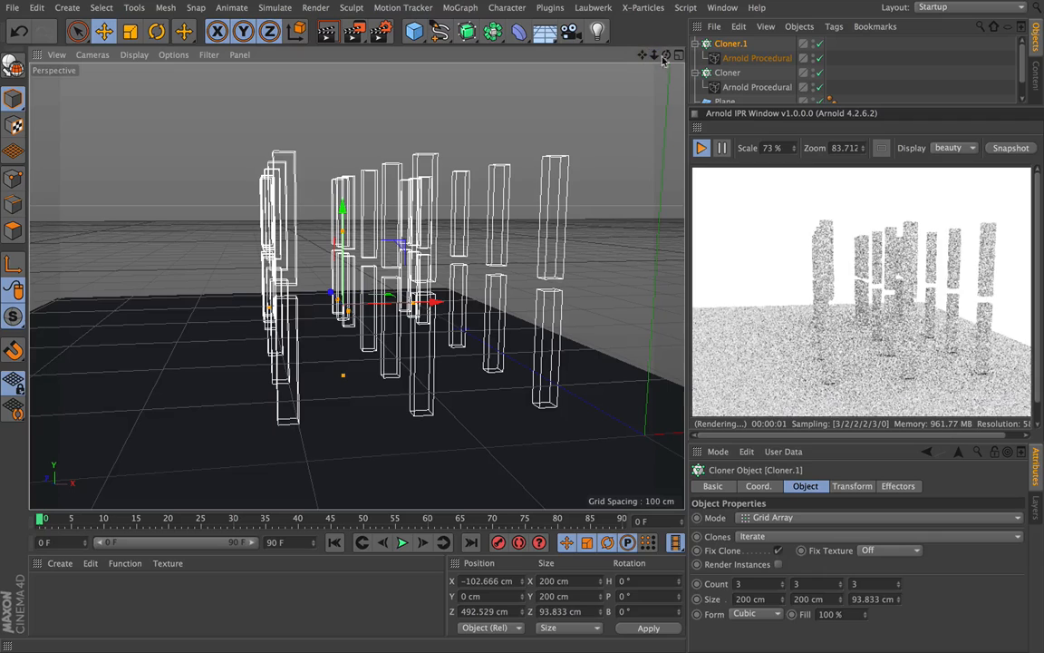
ctrl+click(727, 72)
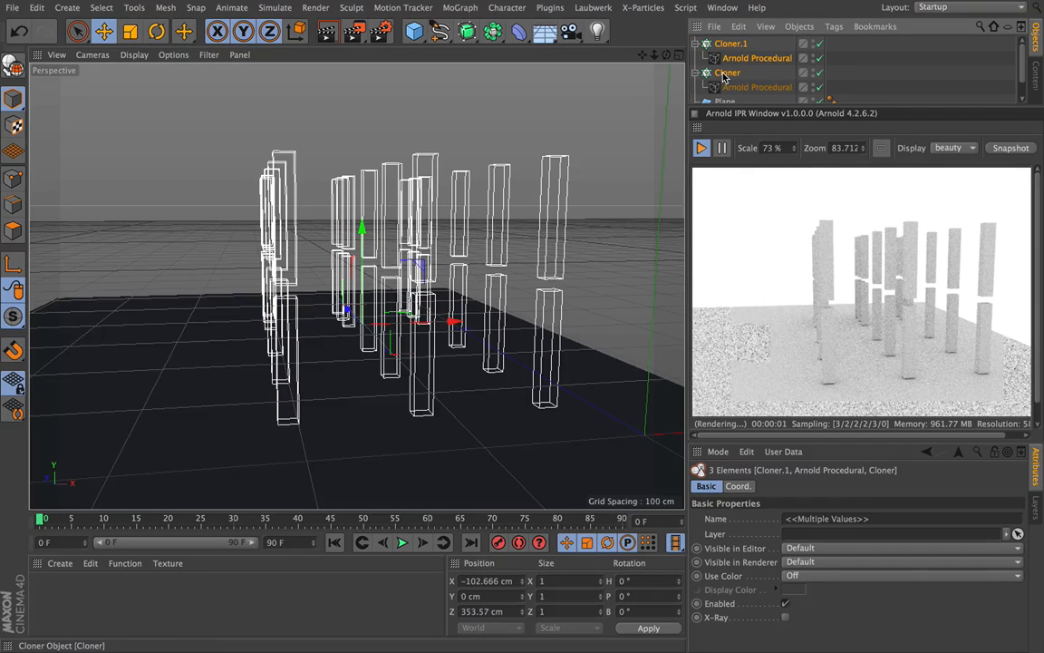
key(ctrl+c)
key(ctrl+v)
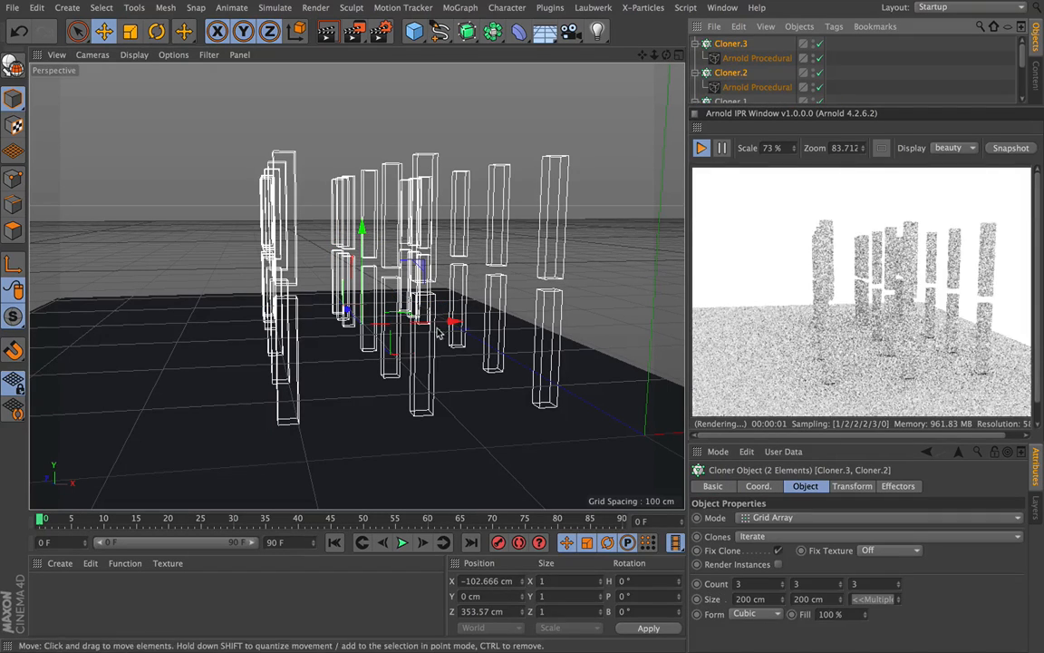
drag(452, 322, 356, 287)
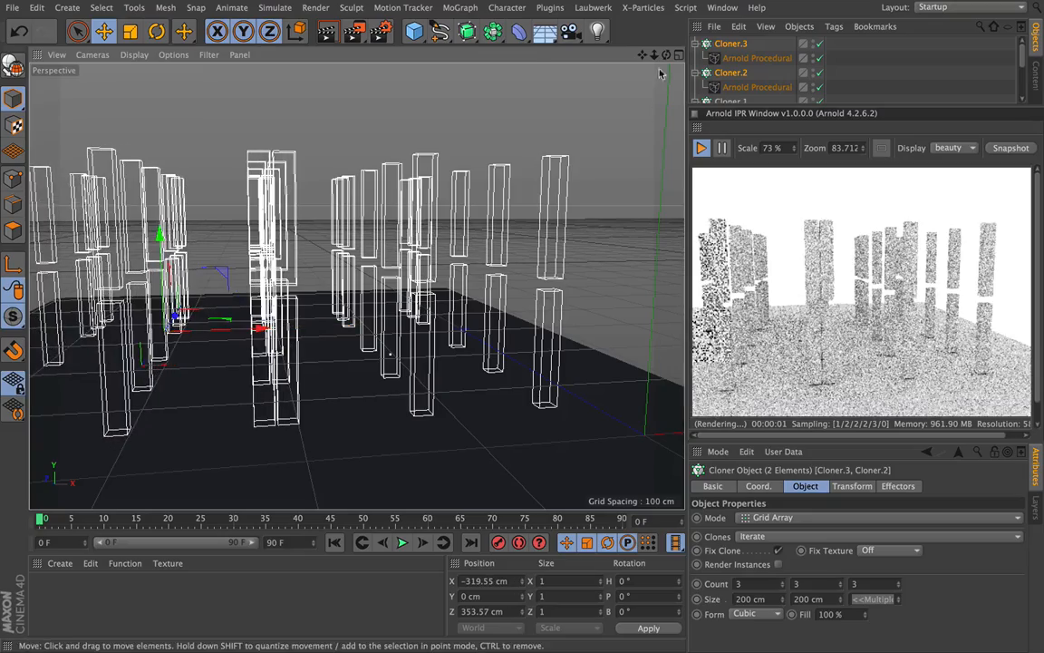
Step: Add an Arnold Light and place it among the columns at about X -184, Z 271 cm
drag(666, 56, 716, 86)
drag(642, 55, 780, 65)
drag(657, 58, 657, 60)
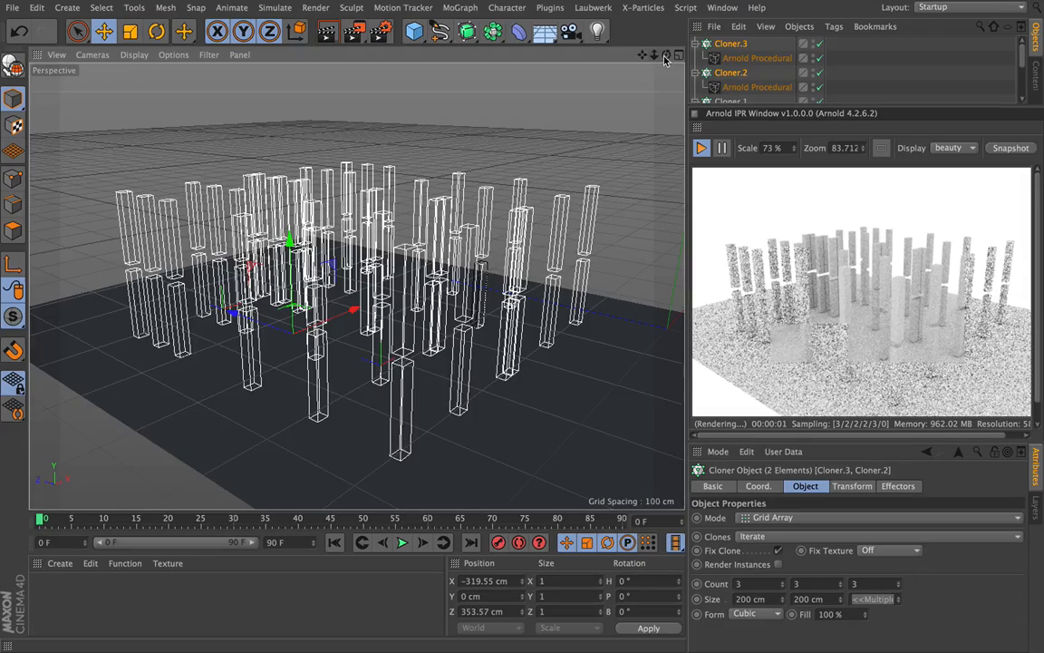
drag(666, 60, 666, 57)
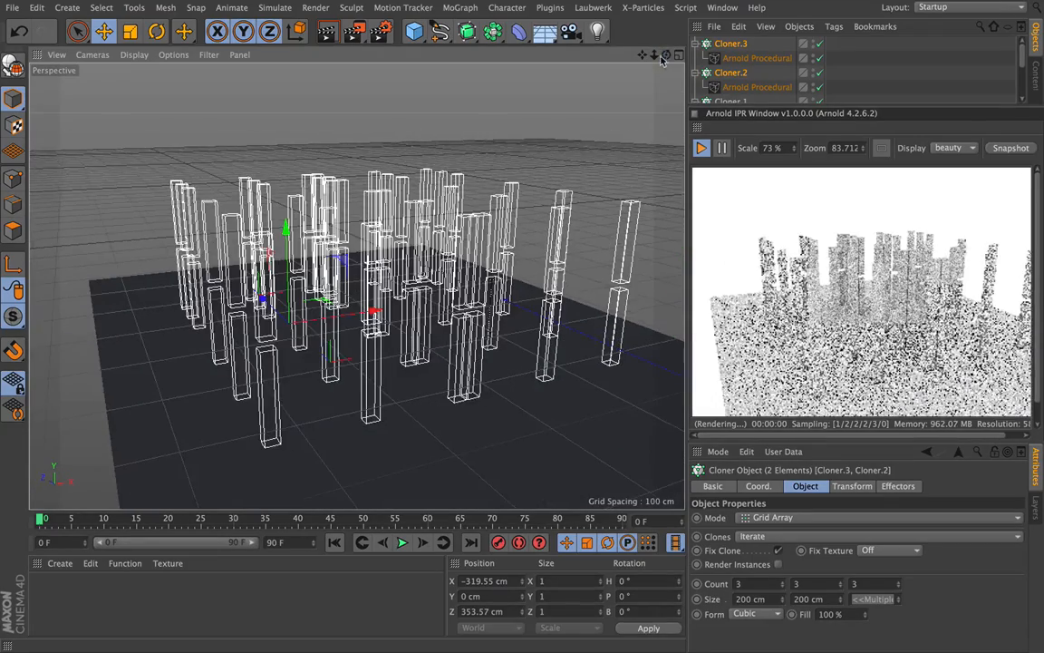
alt+middle_drag(453, 313, 358, 286)
mouse_move(656, 58)
mouse_down()
mouse_move(670, 58)
mouse_move(536, 56)
mouse_up()
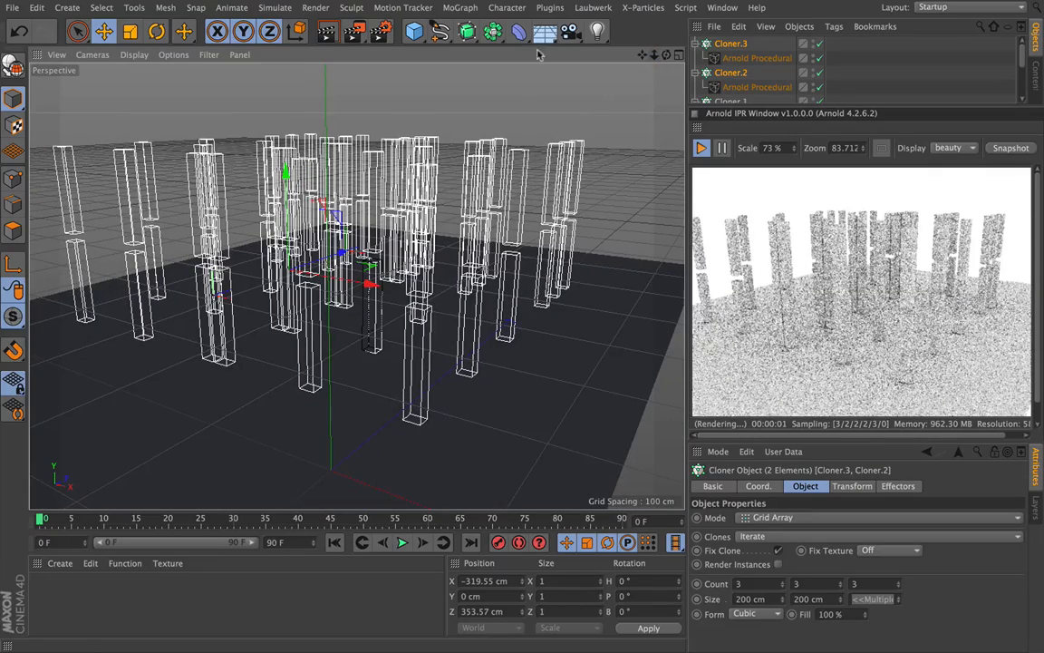
click(553, 8)
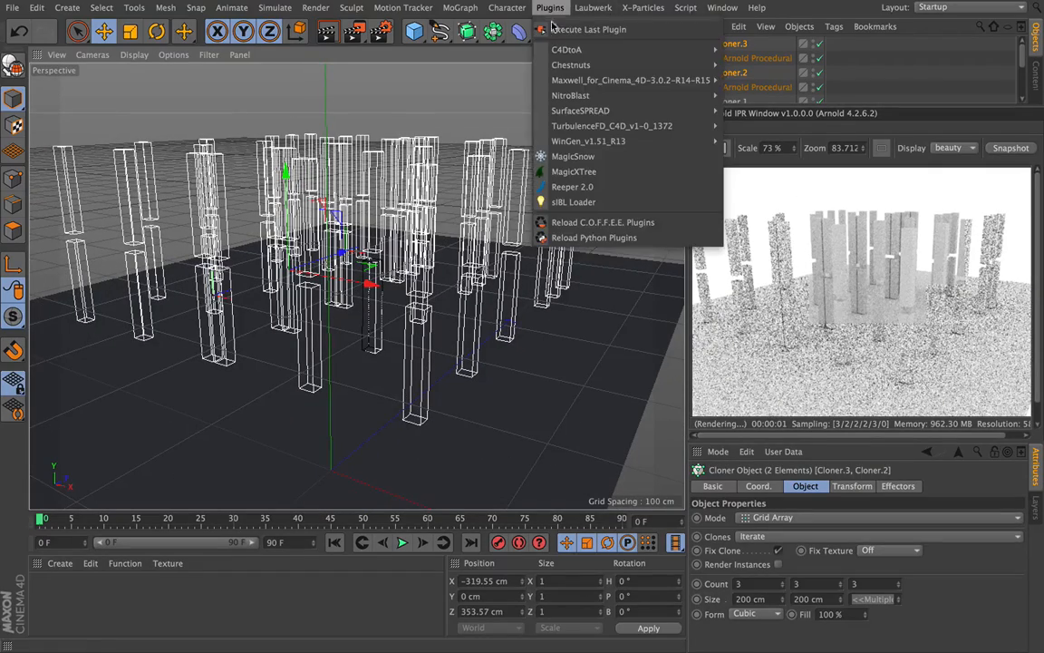
mouse_move(552, 52)
click(758, 54)
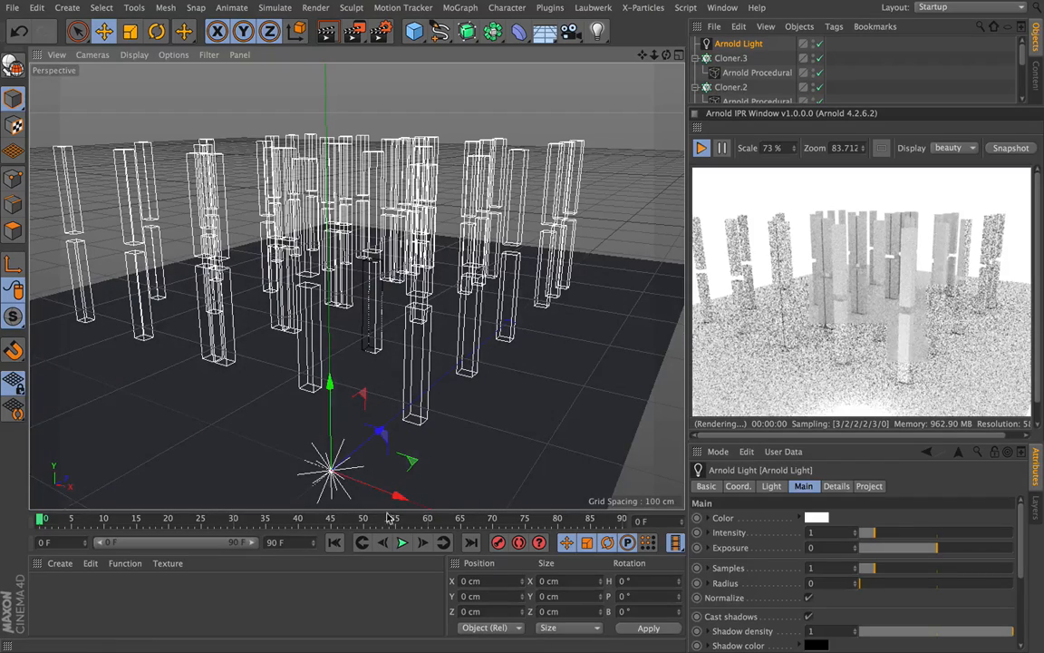
drag(398, 495, 181, 426)
drag(201, 363, 403, 305)
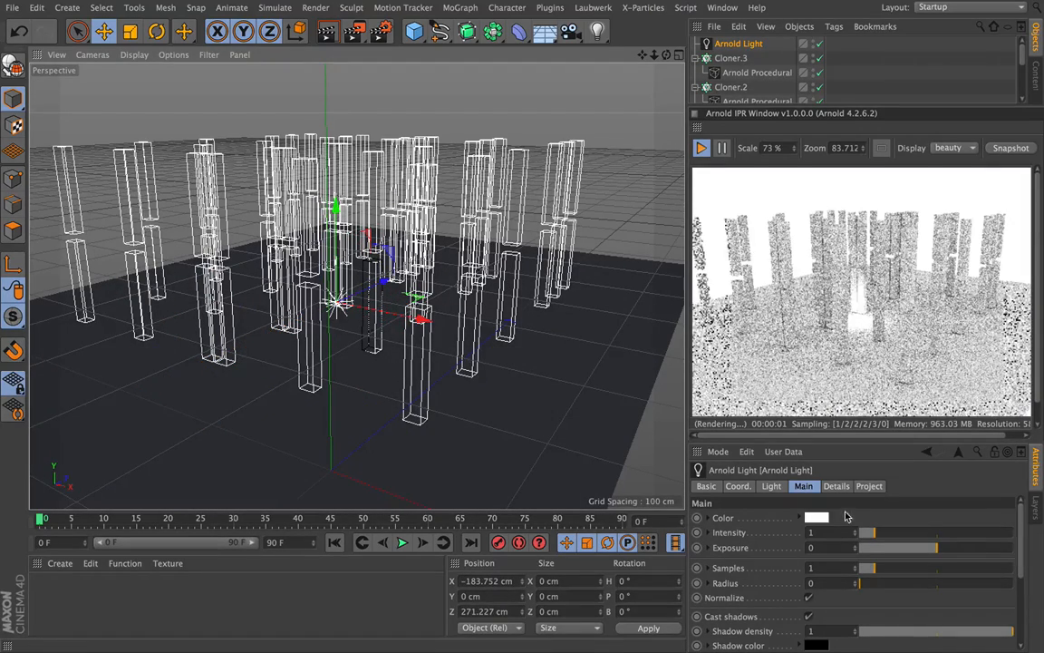
Step: Set the Arnold Light's color to cyan (RGB 0, 255, 225) and raise its intensity to about 5.16
click(816, 518)
drag(828, 475, 844, 471)
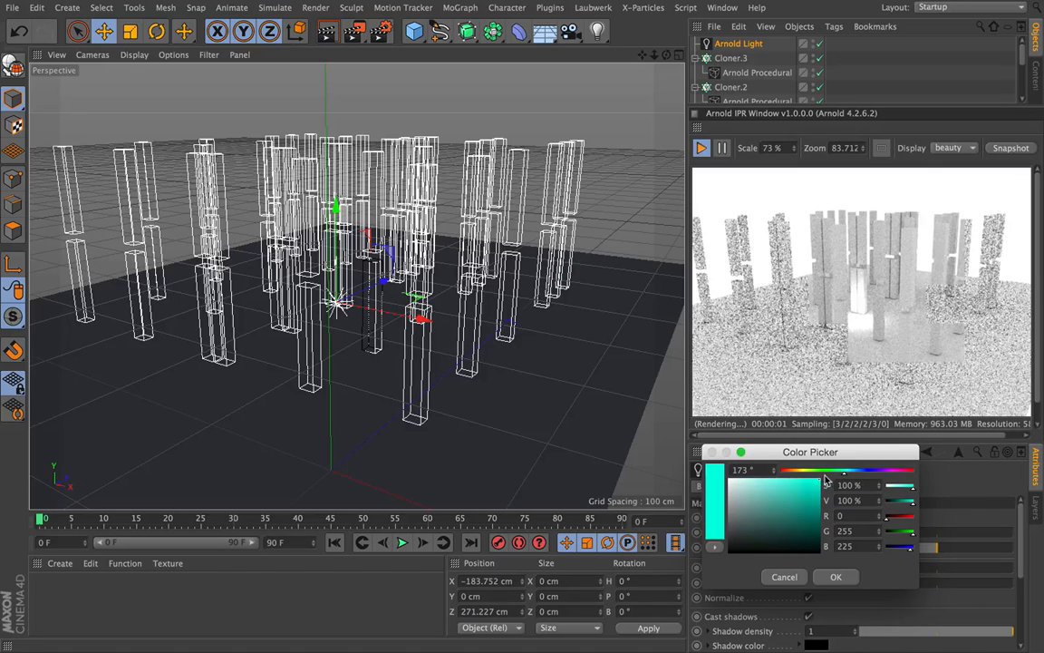
click(835, 577)
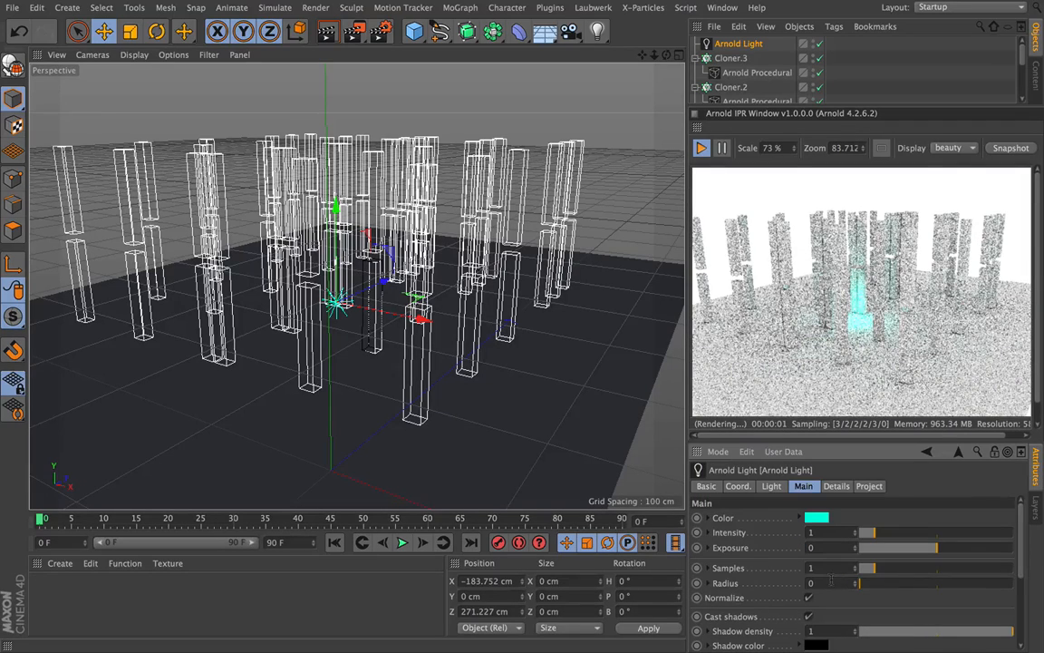
drag(872, 532, 938, 532)
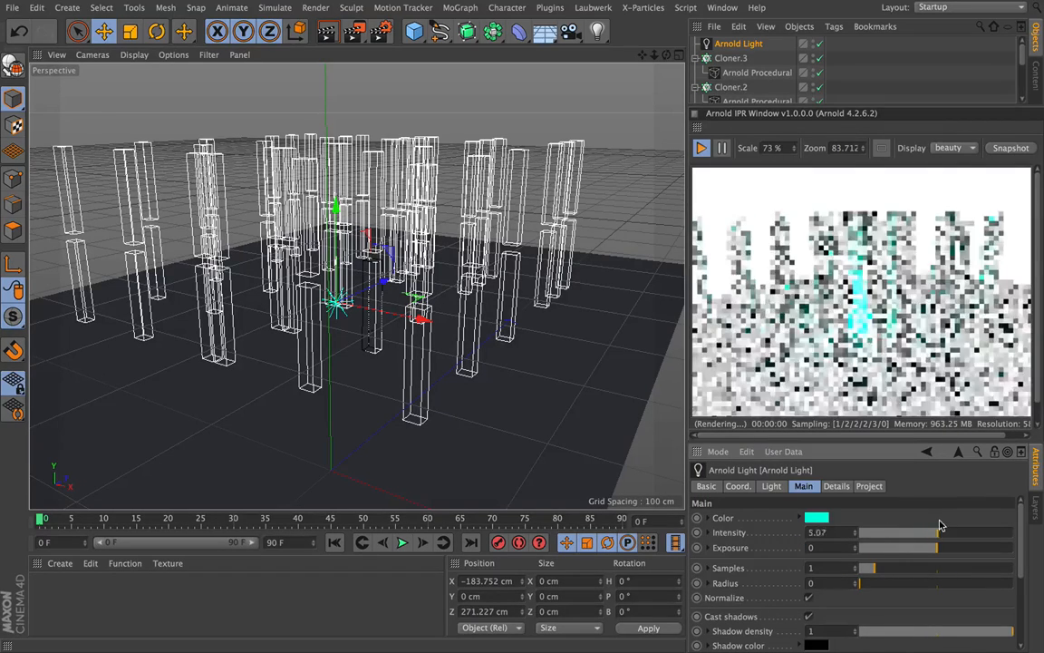
Step: Move the Arnold Light along Z to about 168 cm
drag(666, 54, 638, 56)
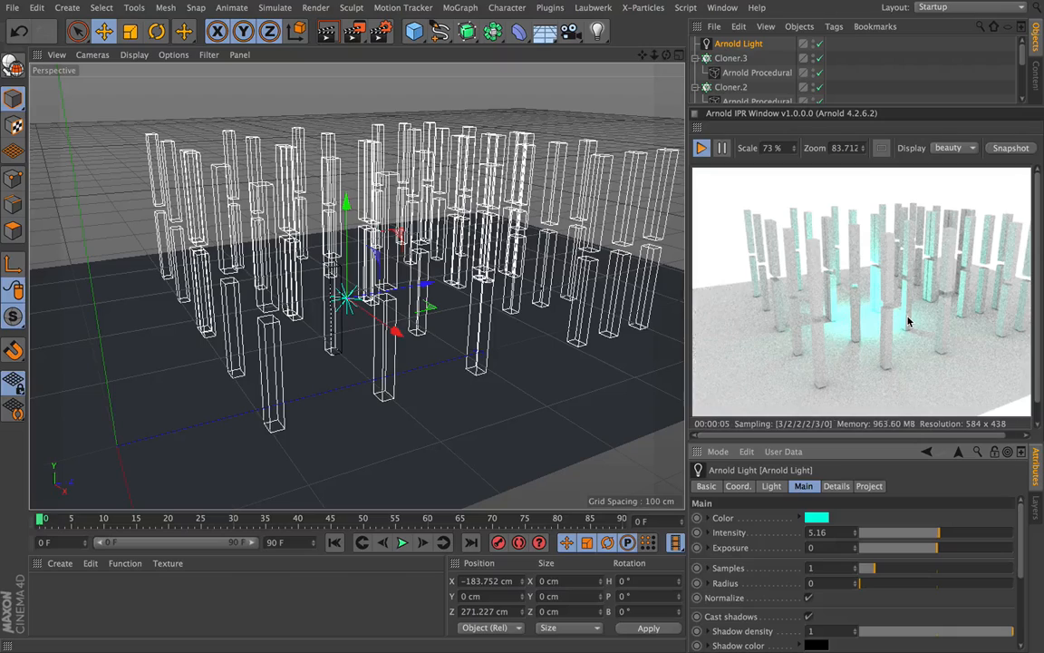
drag(424, 284, 337, 297)
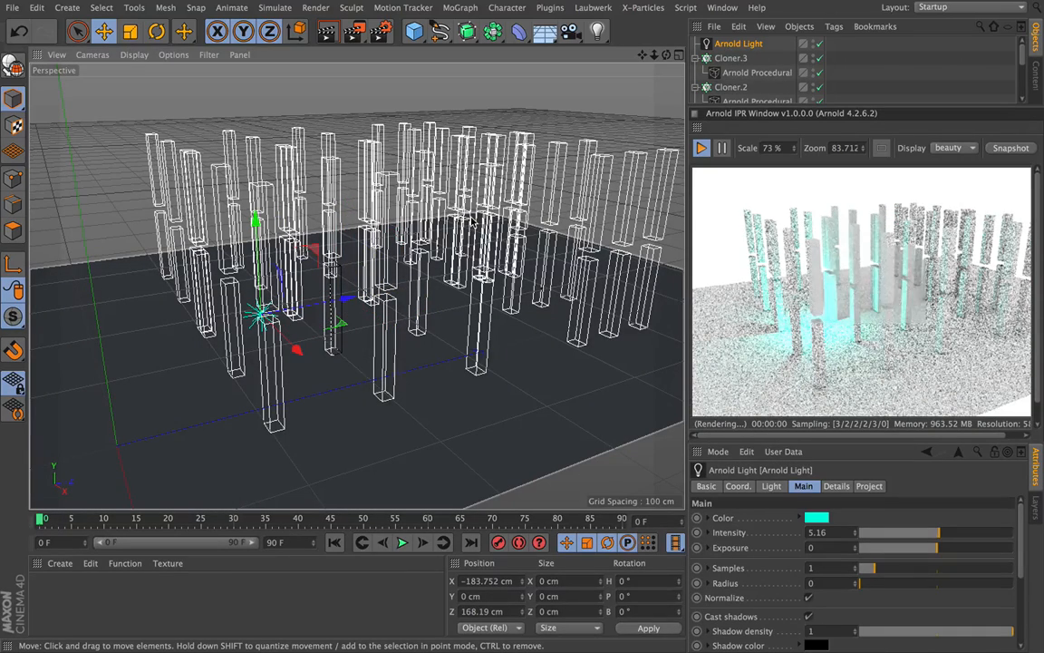
Step: Duplicate the cyan Arnold Light and move the copy along Z to about 544 cm
key(ctrl+c)
key(ctrl+v)
drag(344, 288, 603, 293)
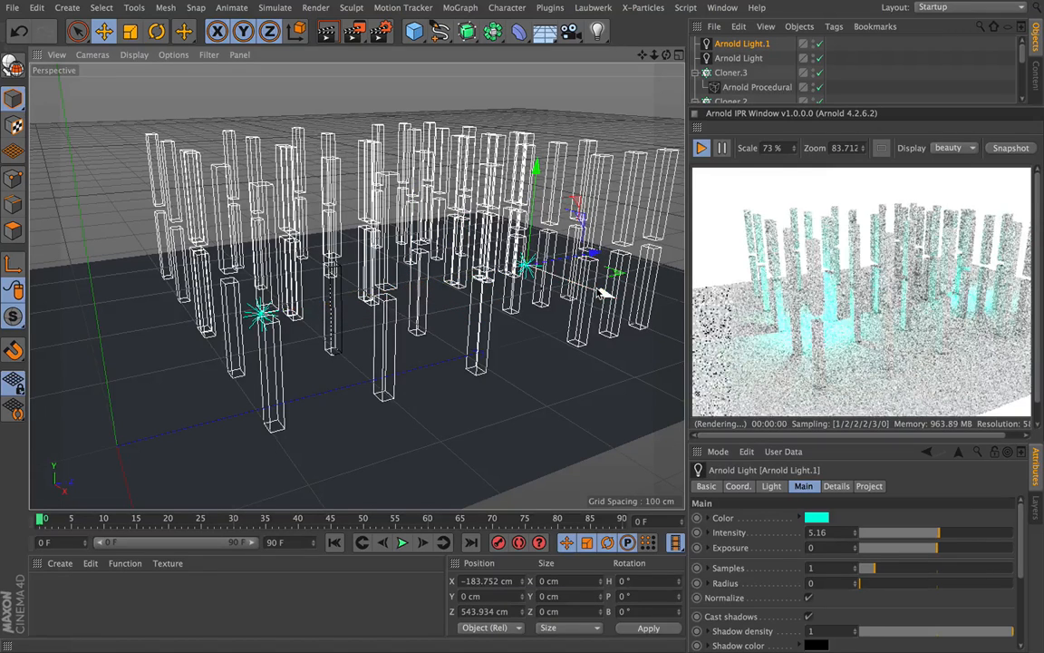
Step: Change the duplicated Arnold Light's color to orange-red (RGB 255, 55, 0)
click(818, 519)
drag(855, 471, 795, 471)
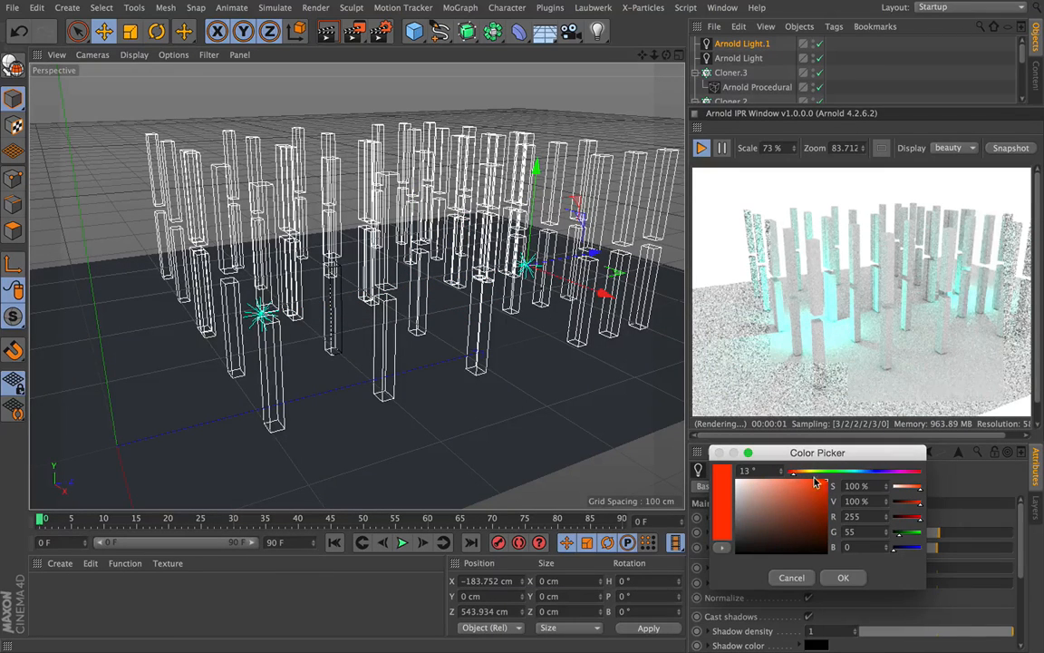
click(855, 578)
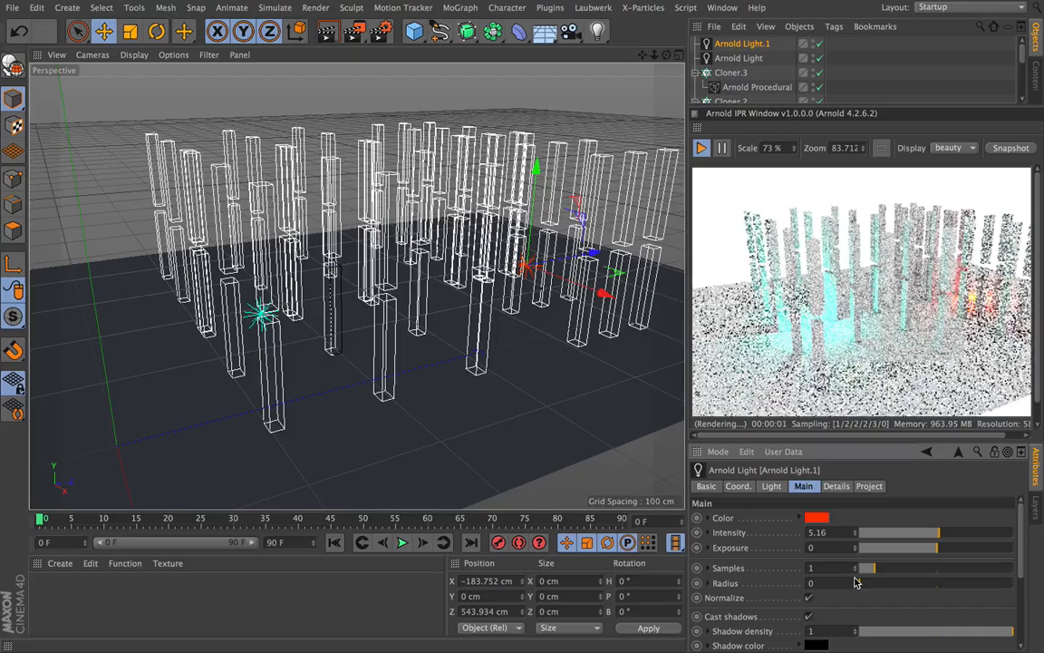
drag(667, 56, 667, 132)
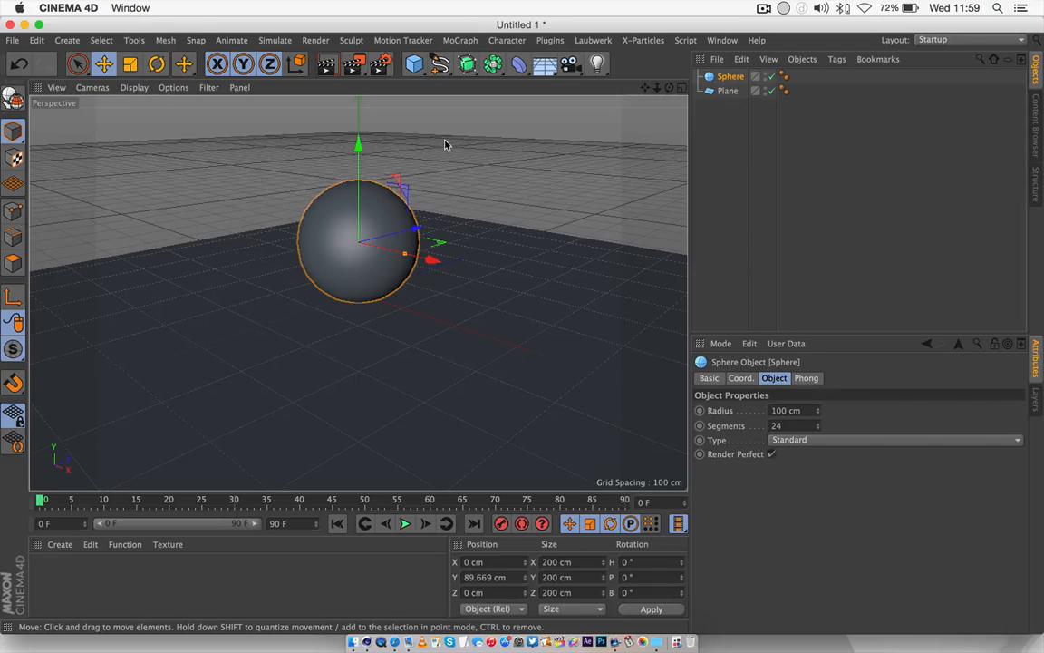
Step: Open the Arnold IPR Window for the sphere scene, dock it between the object list and the attributes, and enlarge it upward
click(551, 41)
mouse_move(553, 82)
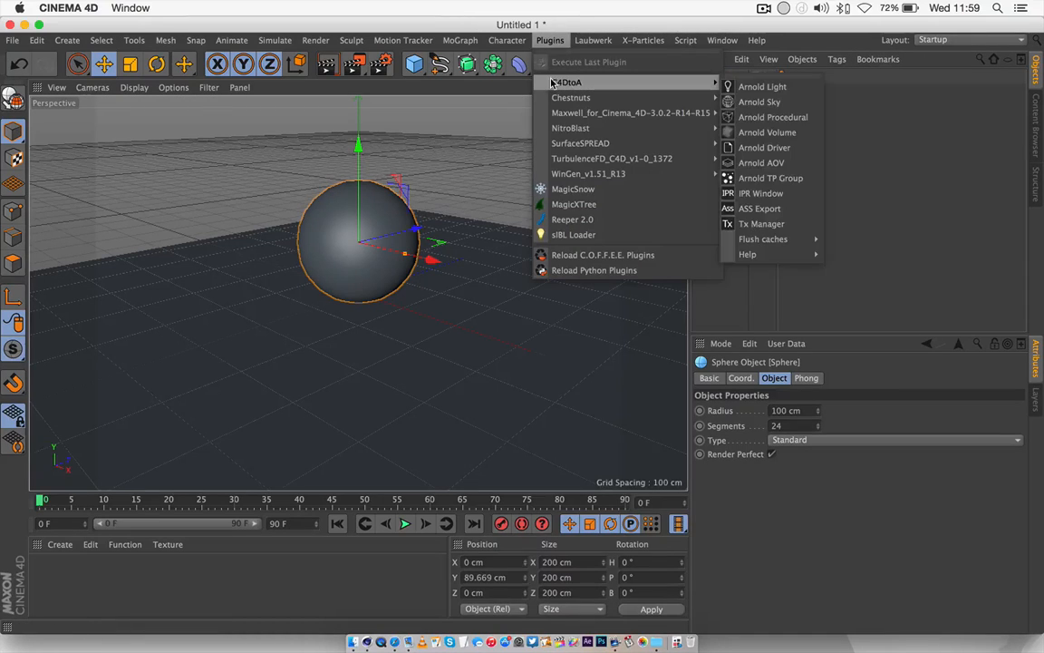
click(770, 196)
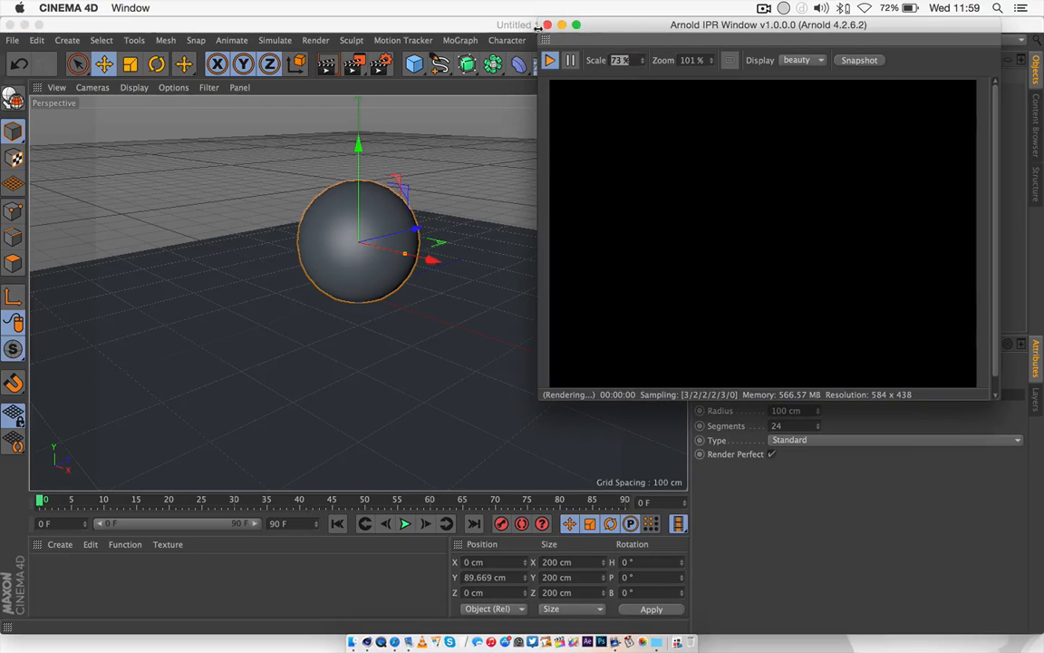
drag(614, 31, 228, 139)
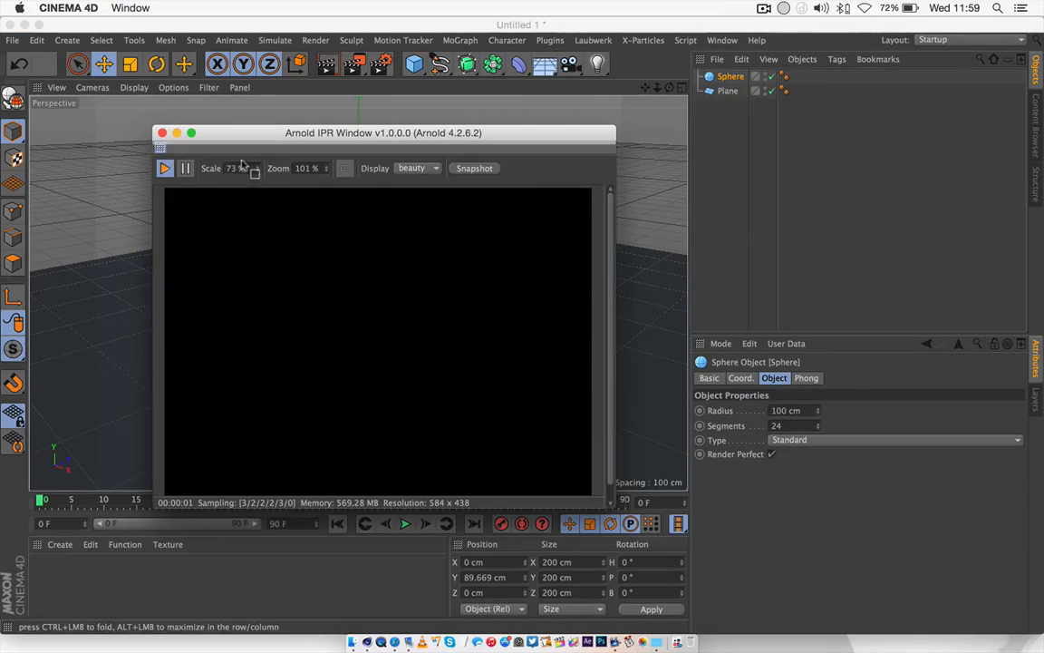
drag(630, 322, 698, 332)
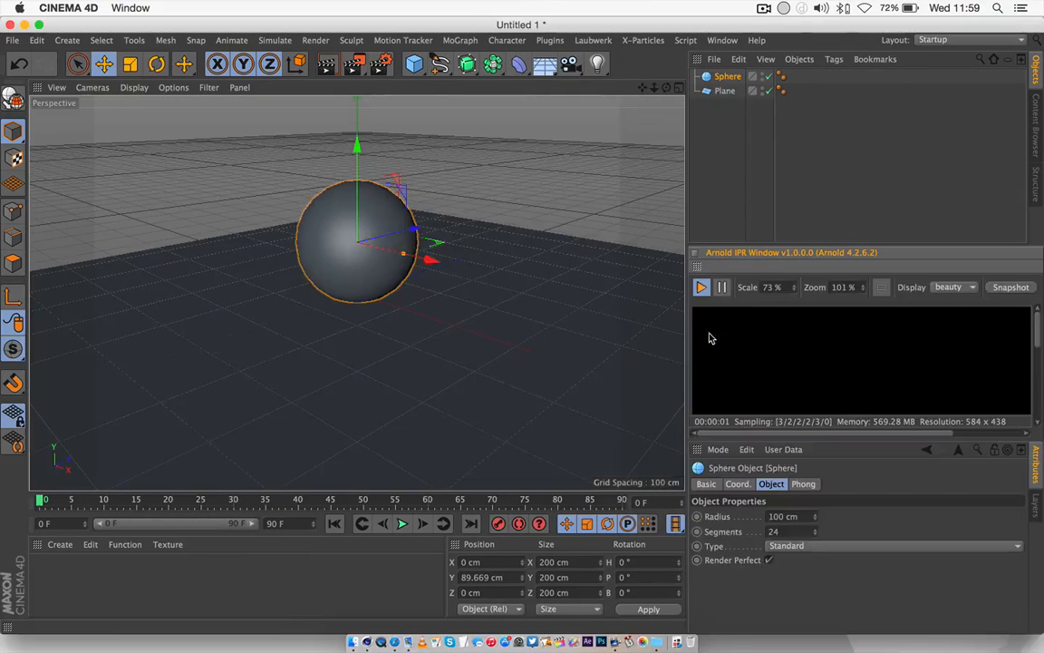
drag(777, 258, 776, 145)
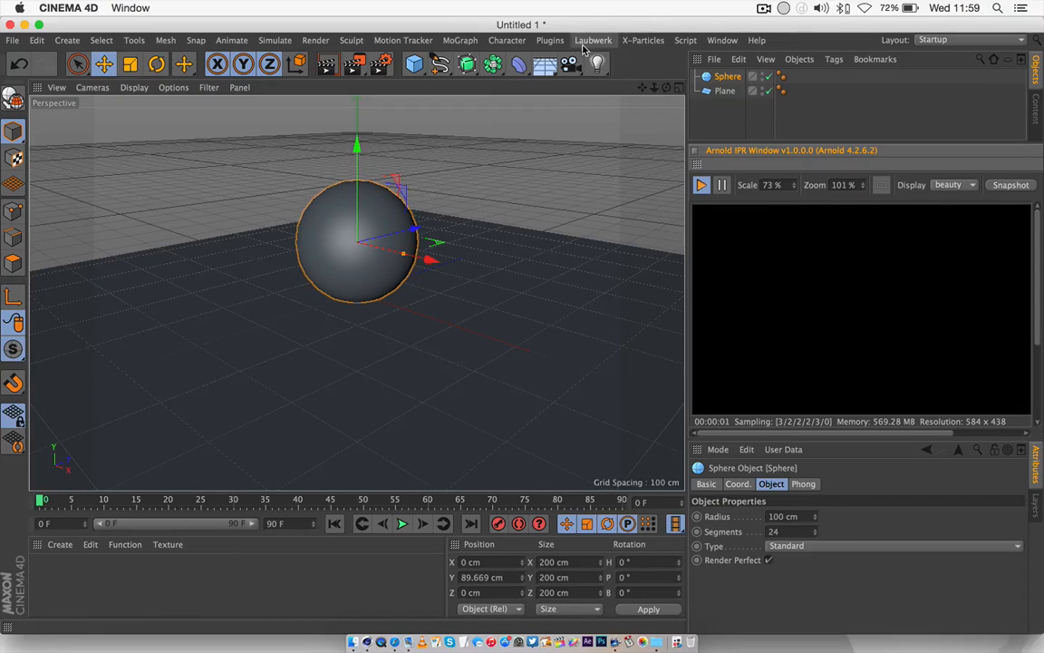
Step: Add a second Plane under the sphere and shrink it to about 149 by 135 cm
click(413, 65)
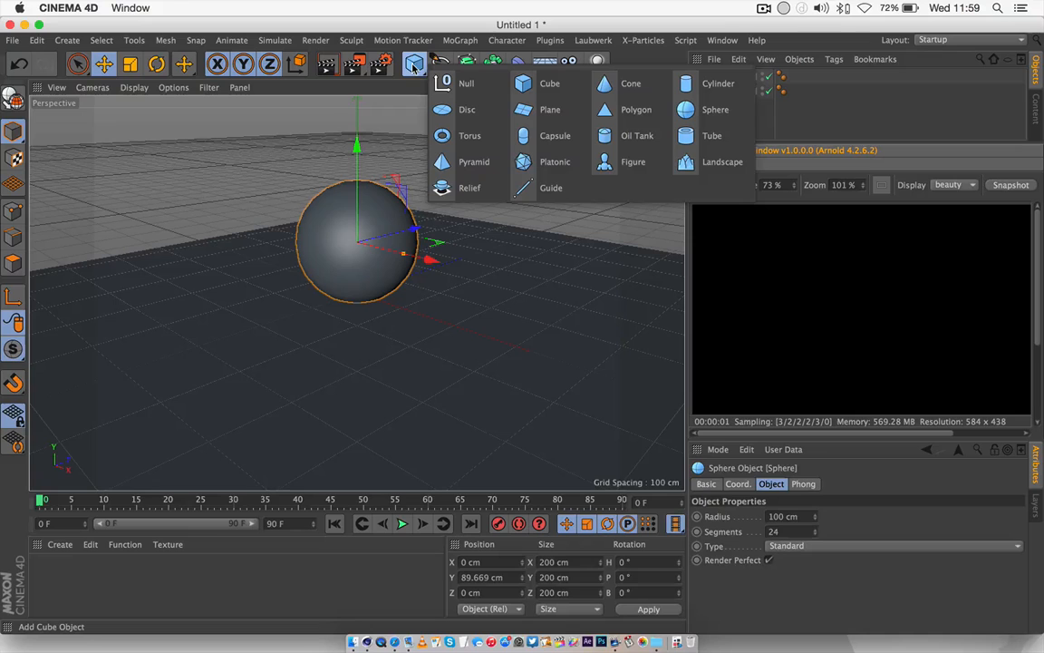
click(526, 110)
drag(416, 278, 385, 290)
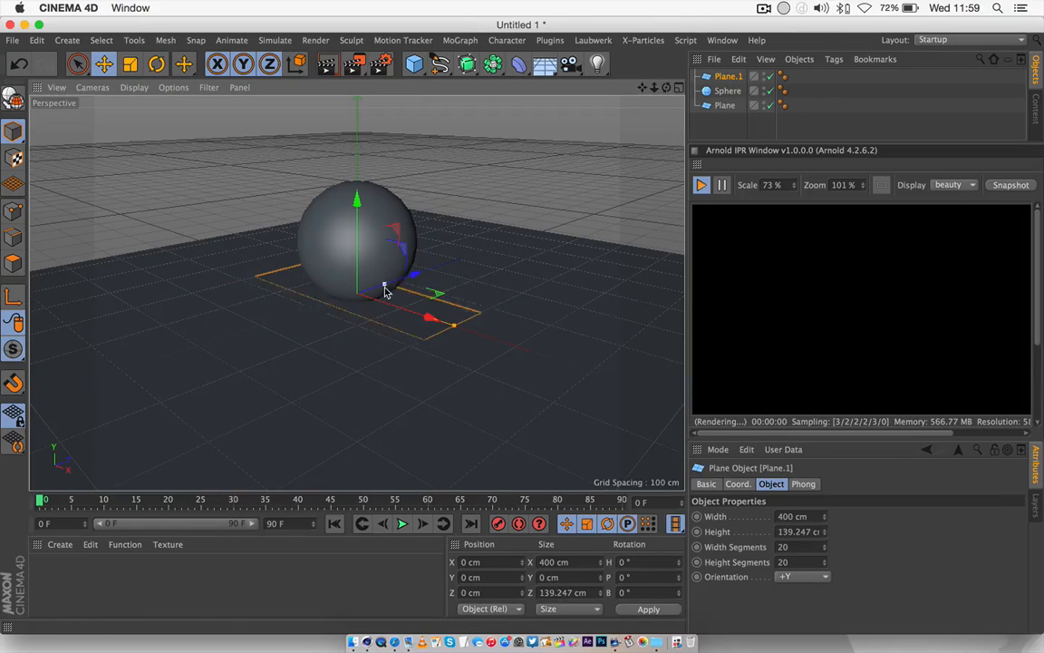
drag(454, 325, 390, 304)
Step: Tilt the small plane to a pitch of about 115° and place it above and behind the sphere at about Y 252, Z 230 cm
drag(359, 207, 313, 309)
click(156, 64)
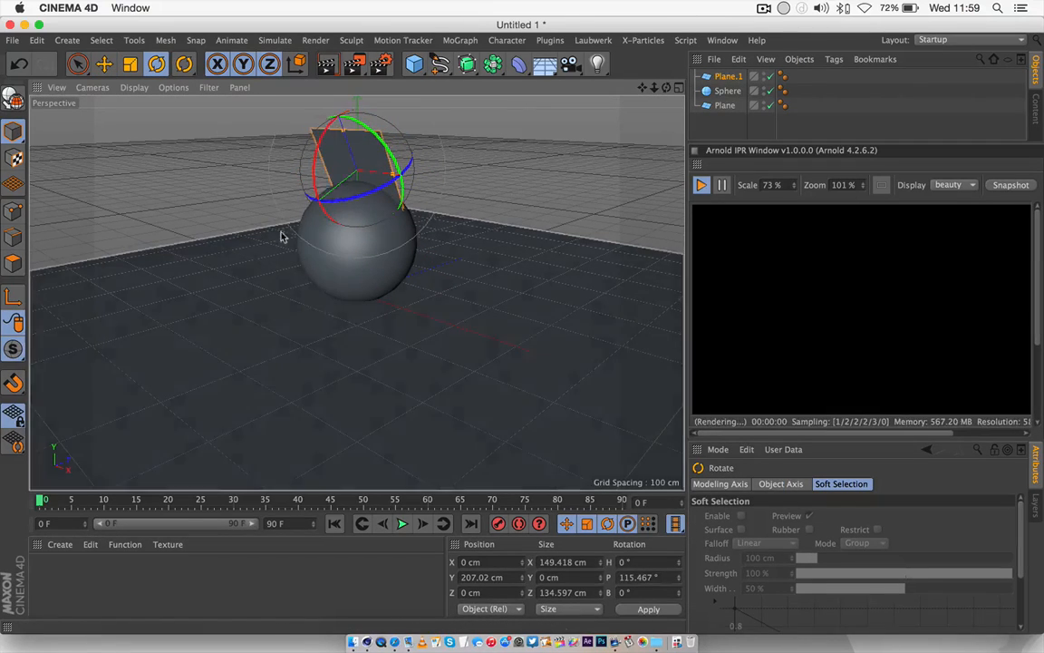
click(104, 63)
drag(280, 233, 400, 201)
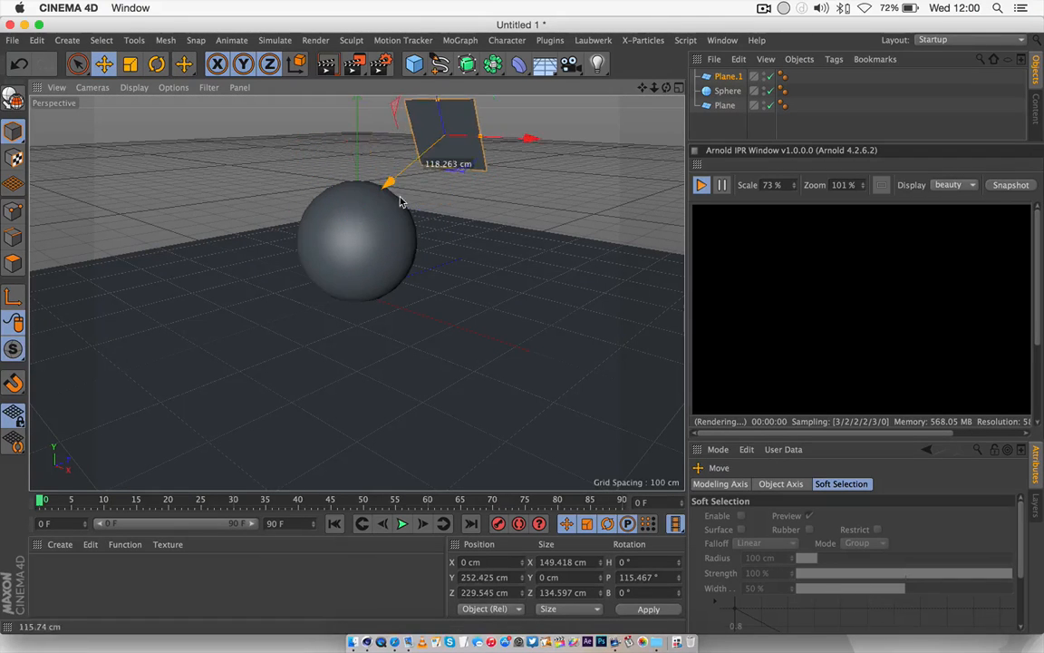
Step: Add an Arnold Mesh Light tag to the small tilted plane
drag(666, 88, 580, 90)
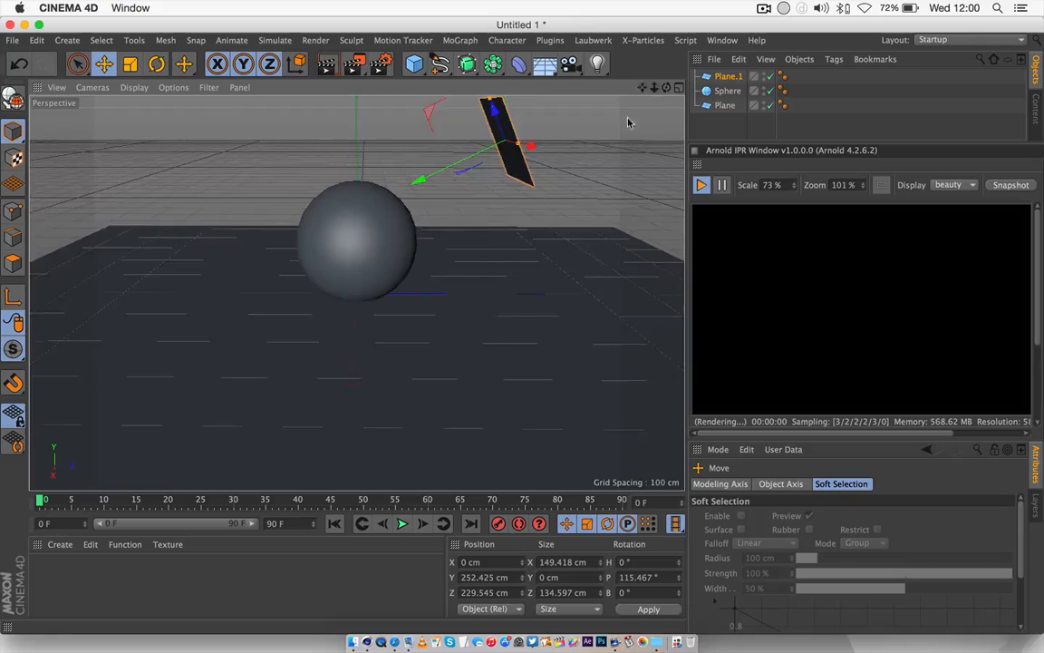
drag(644, 88, 601, 131)
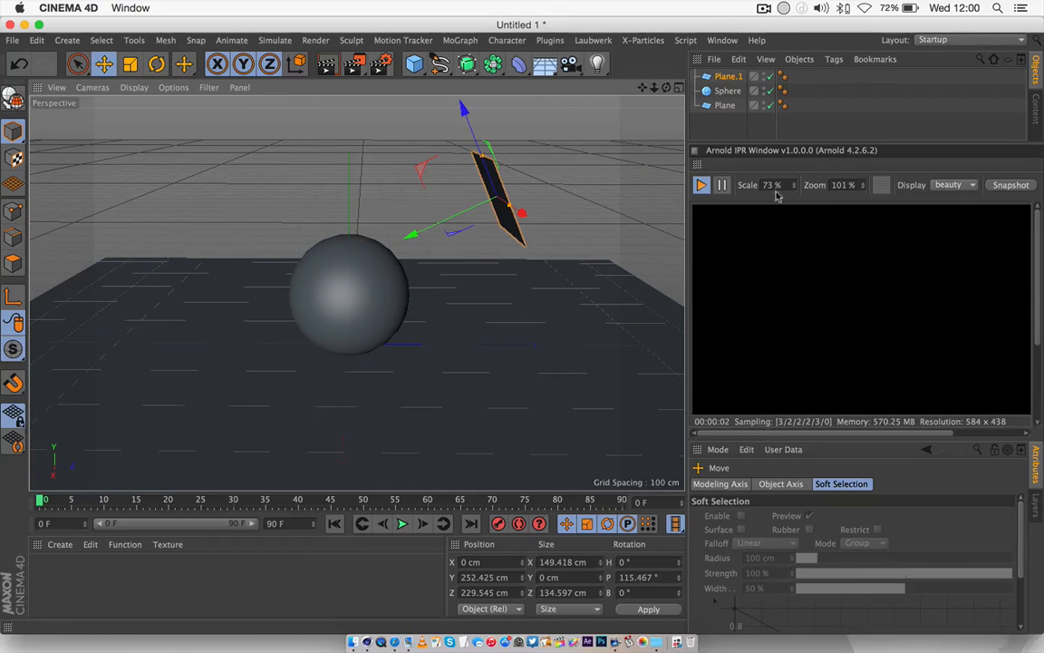
click(728, 77)
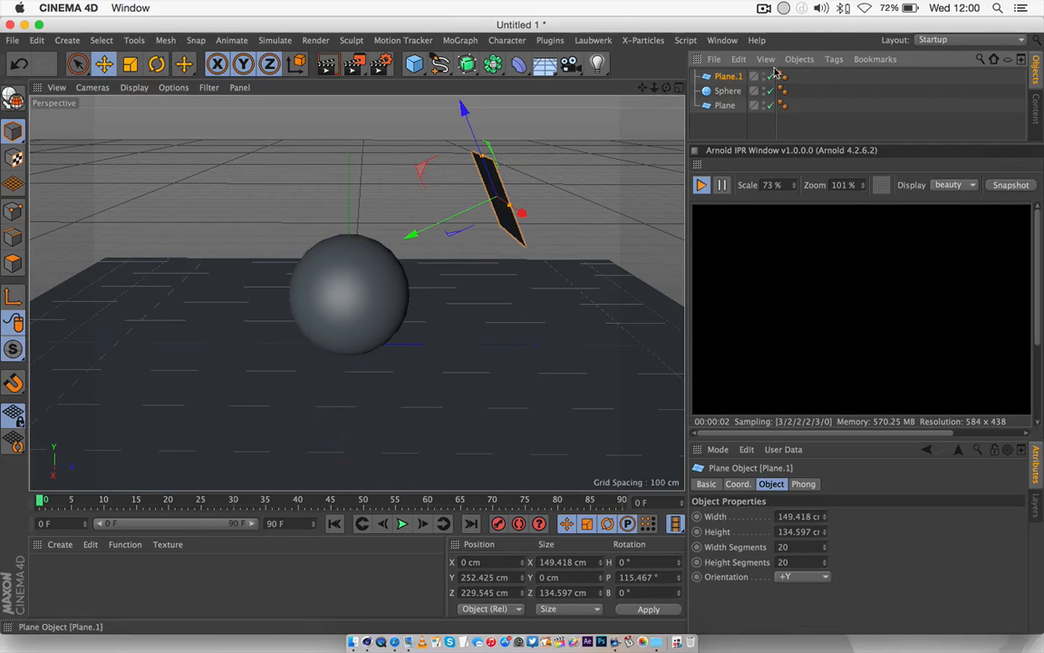
click(831, 60)
mouse_move(841, 81)
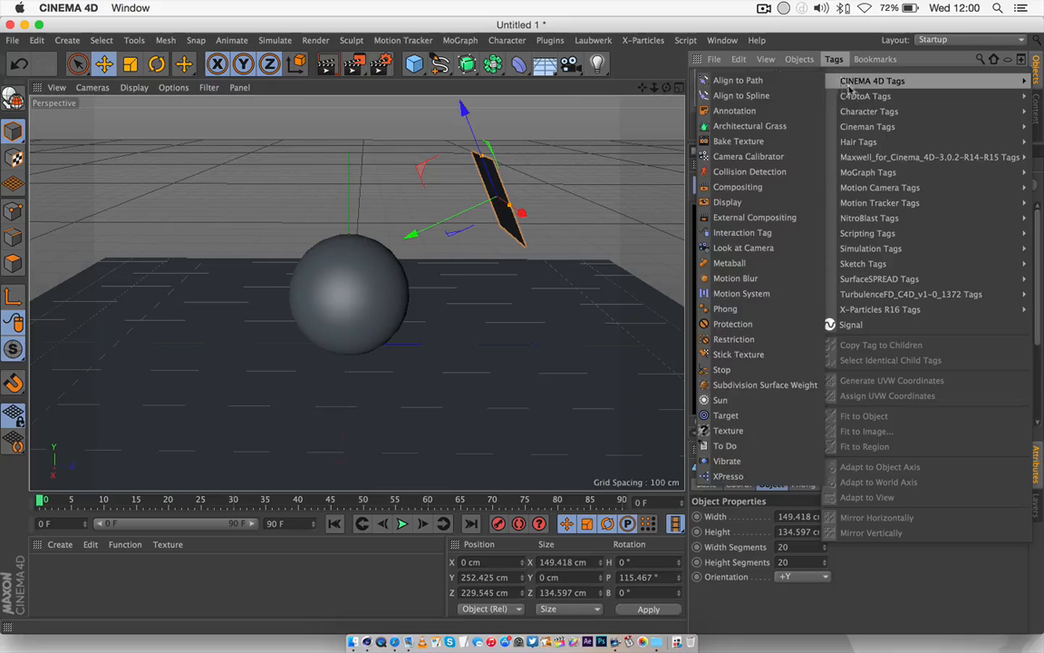
mouse_move(853, 101)
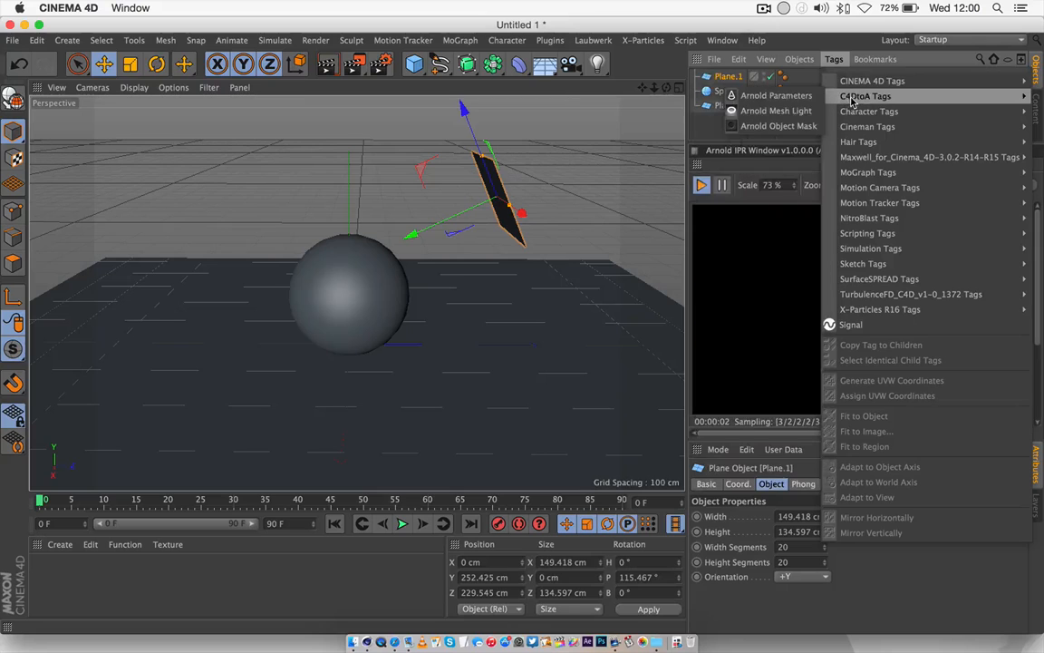
click(810, 112)
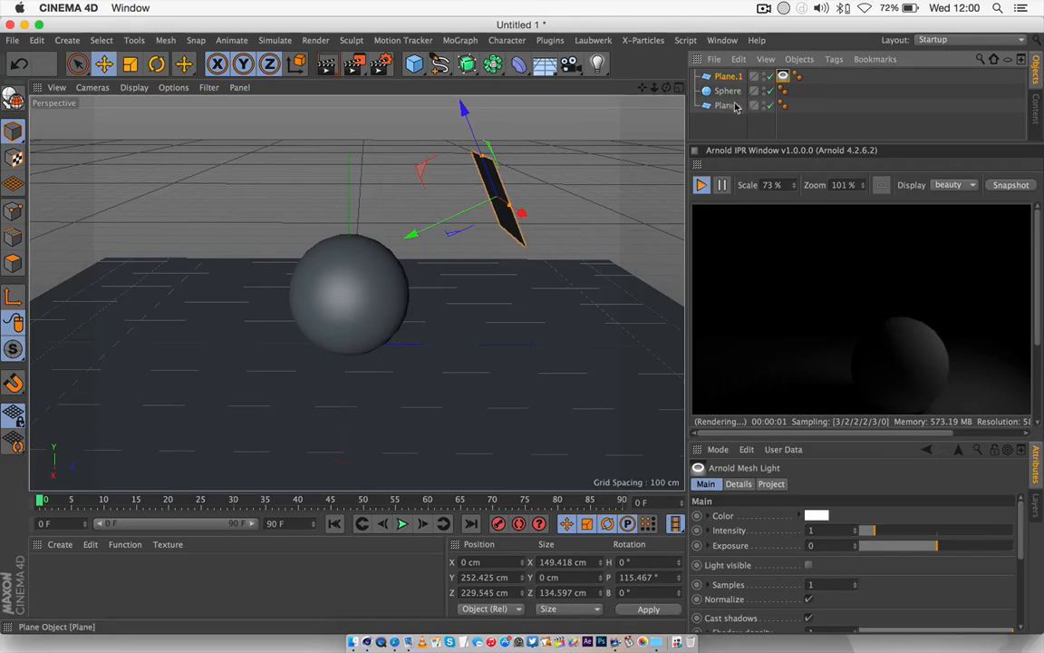
Step: Turn on Light visible for the mesh light and raise its intensity to about 7.85
drag(666, 88, 595, 84)
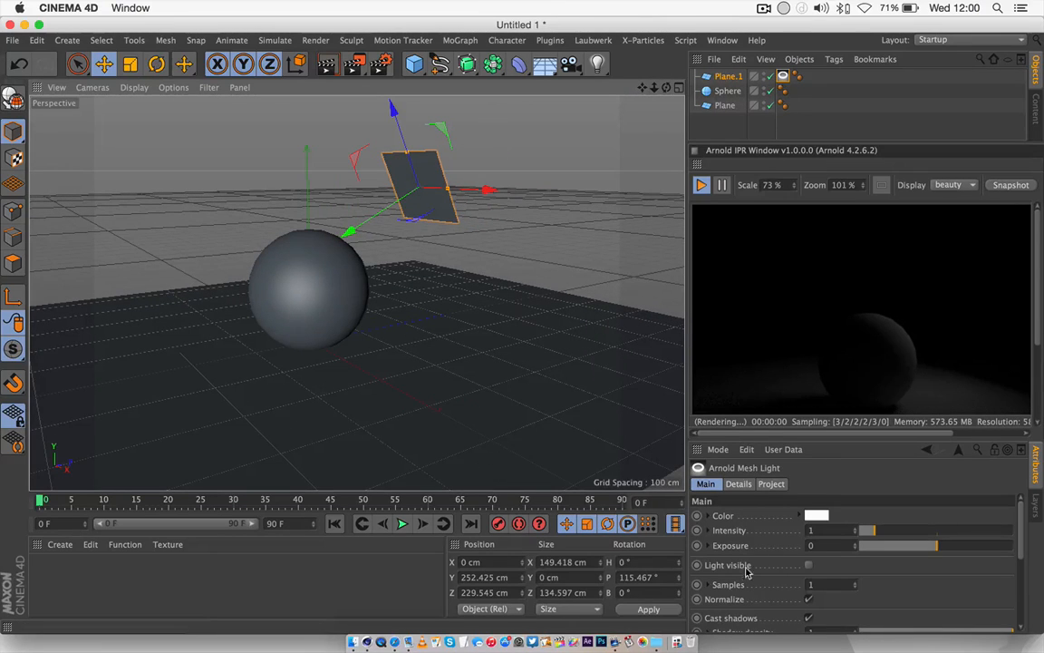
click(808, 565)
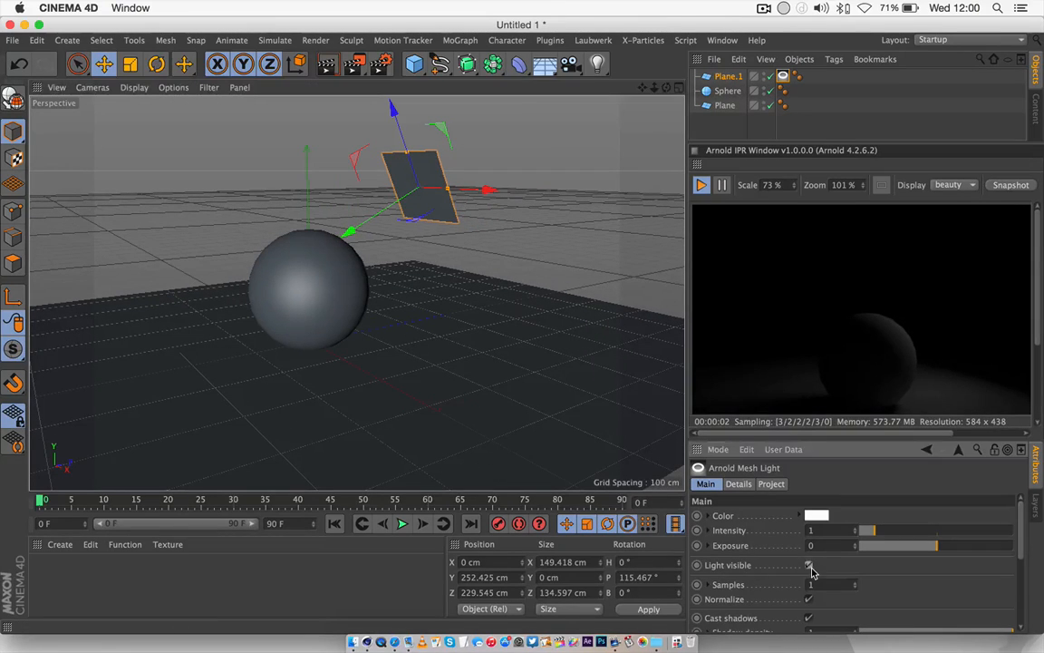
drag(881, 535, 985, 531)
Step: Move the mesh-light plane farther from the sphere, to about Y 264, Z 255 cm
scroll(893, 335, down, 1)
drag(667, 88, 723, 95)
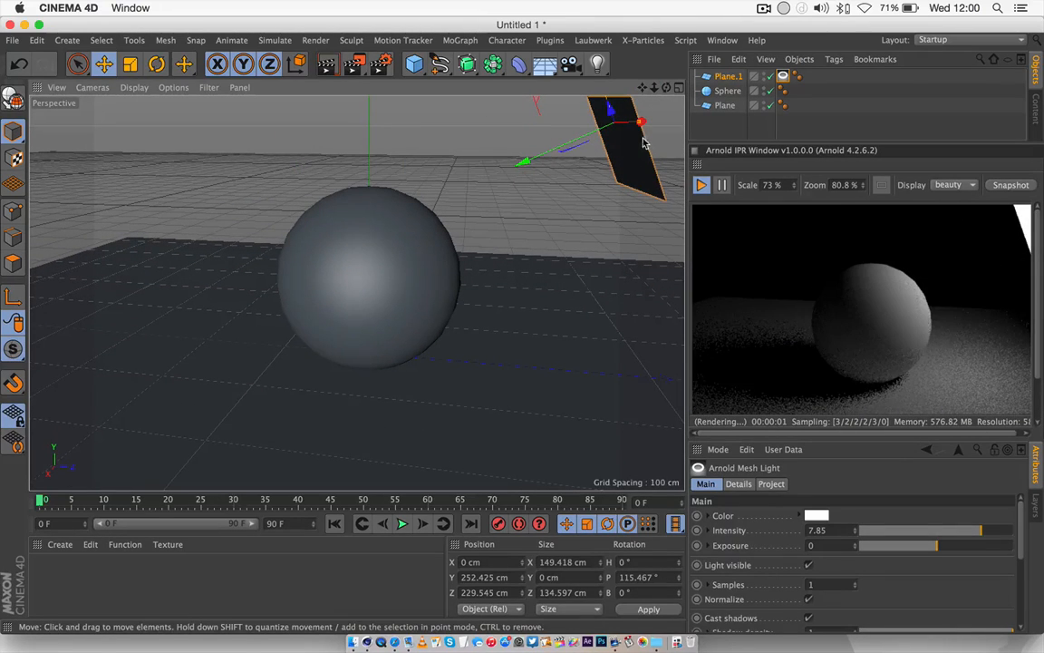
drag(525, 163, 553, 151)
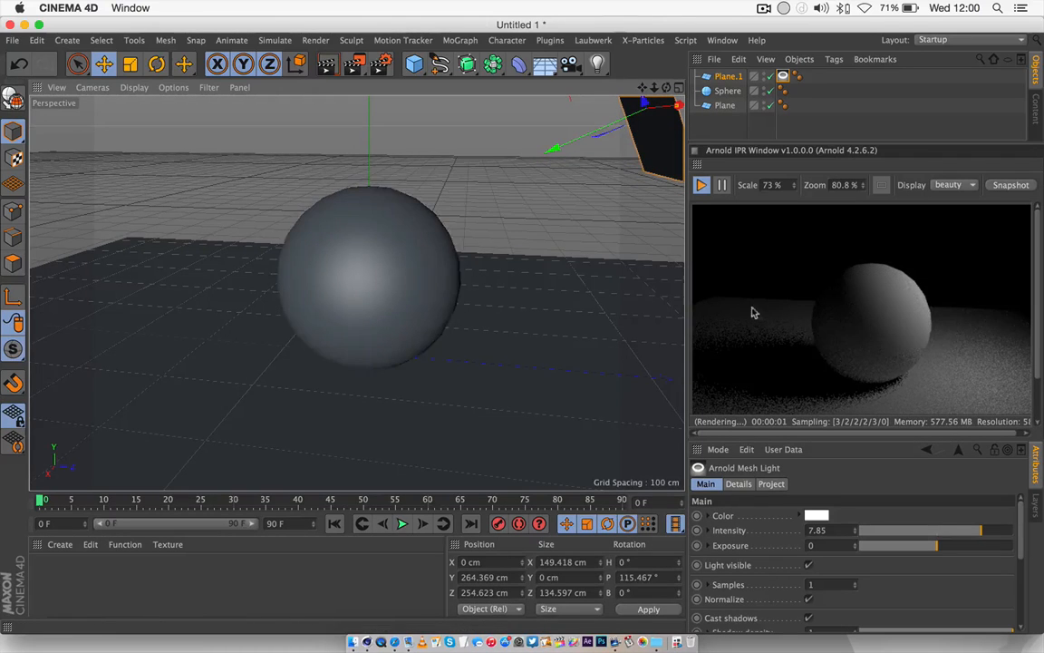
scroll(376, 478, up, 10)
mouse_move(654, 88)
mouse_down()
mouse_move(580, 89)
mouse_move(641, 90)
mouse_move(565, 201)
mouse_move(646, 89)
mouse_up()
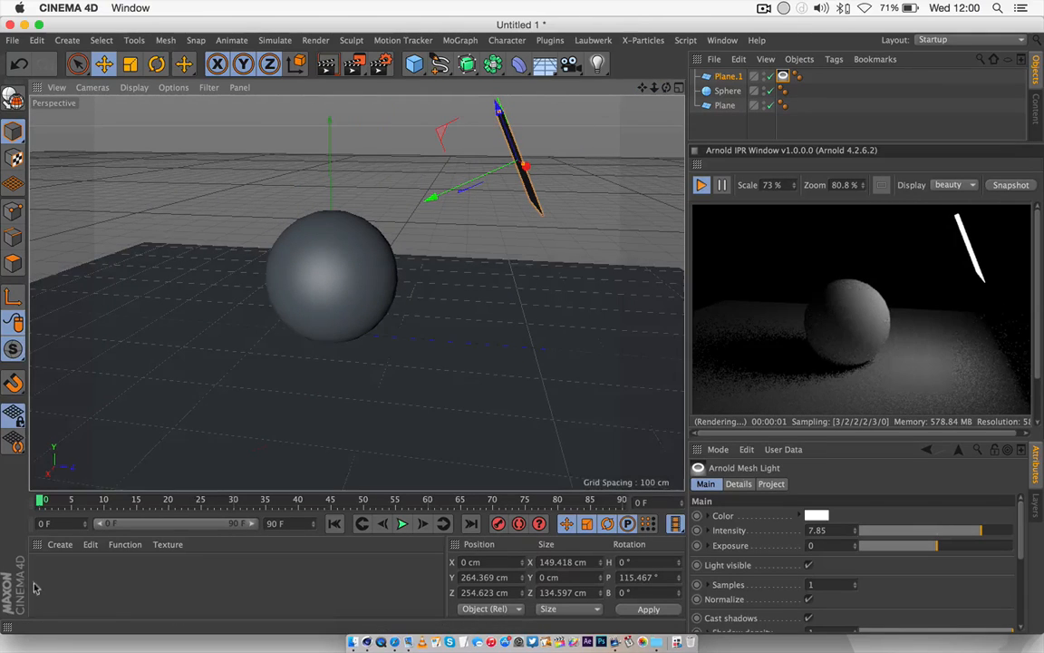
Step: Create an Arnold standard surface material
click(59, 545)
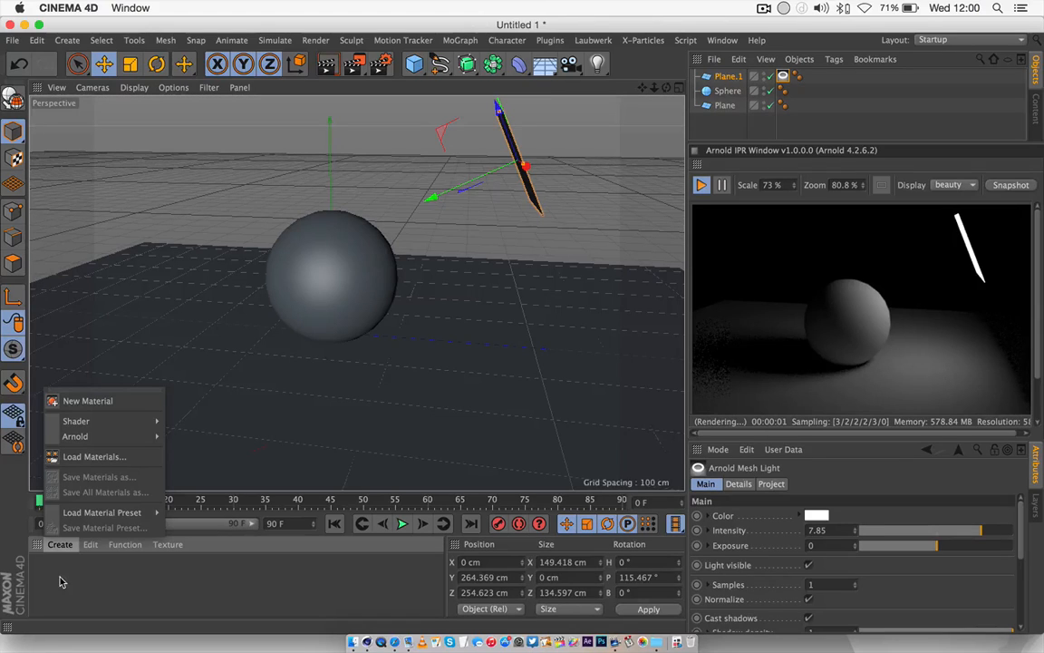
mouse_move(73, 441)
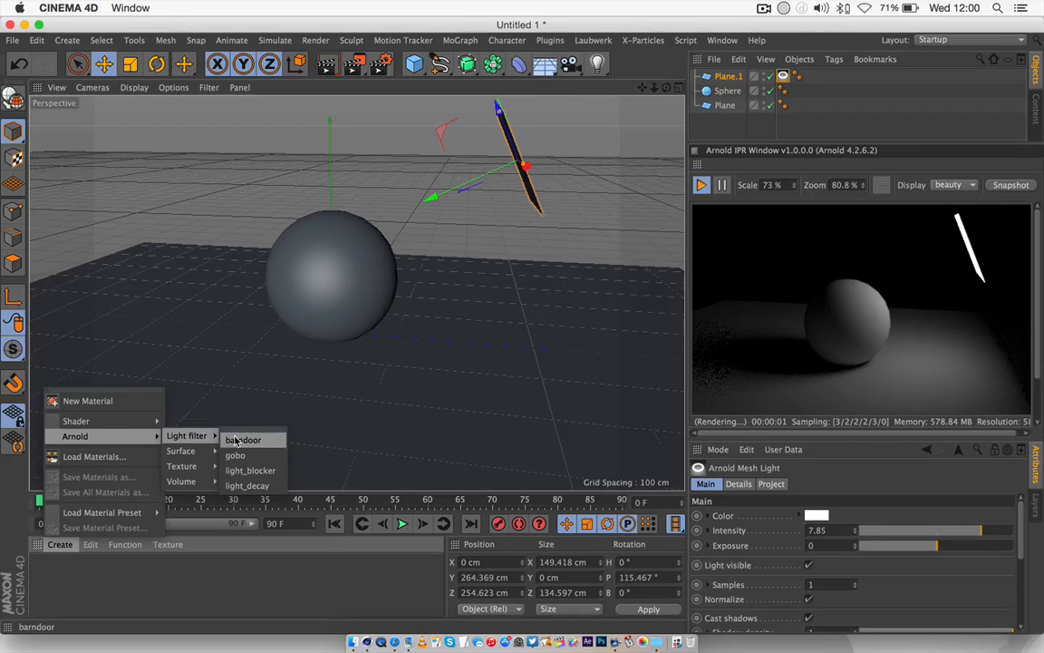
mouse_move(195, 451)
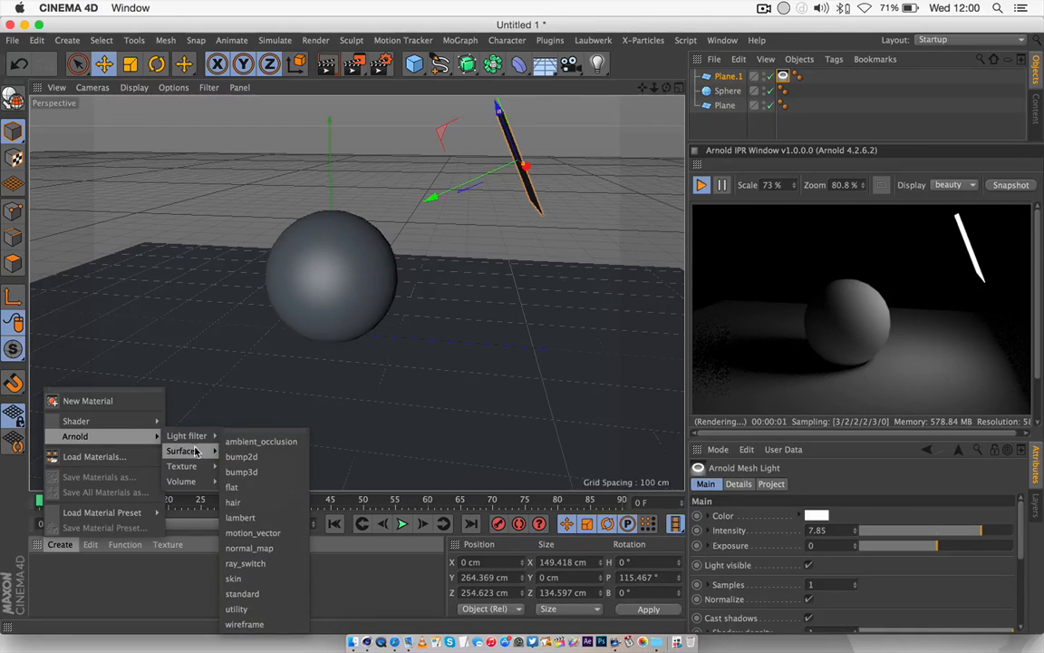
mouse_move(191, 471)
click(260, 594)
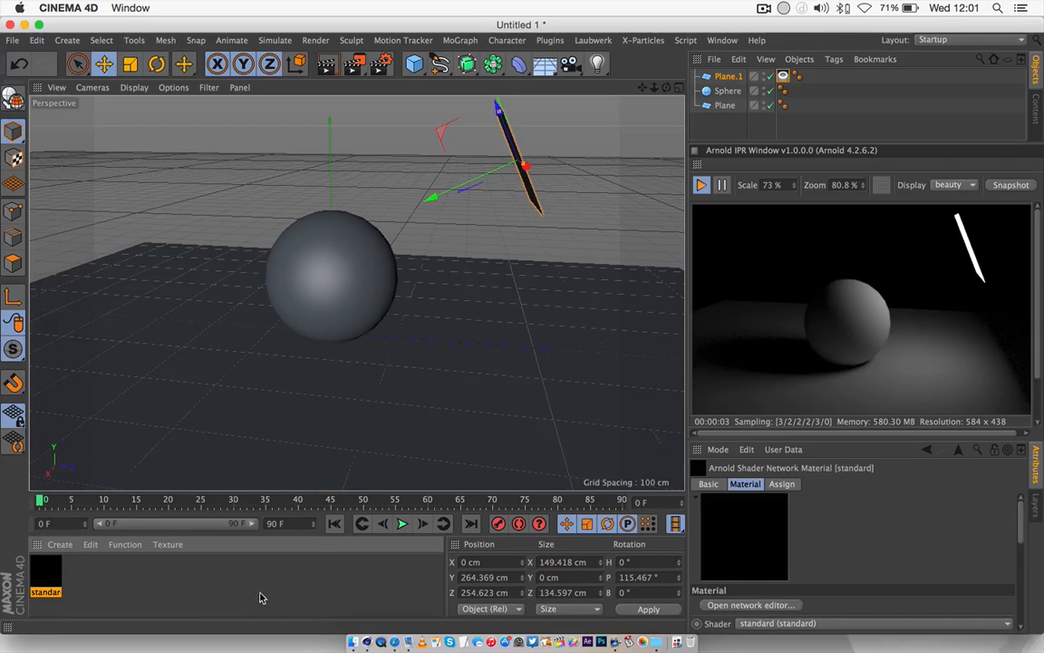
Step: Open the standard material in a narrowed Material Editor placed clear of the render preview, and apply the material to the sphere
double_click(47, 577)
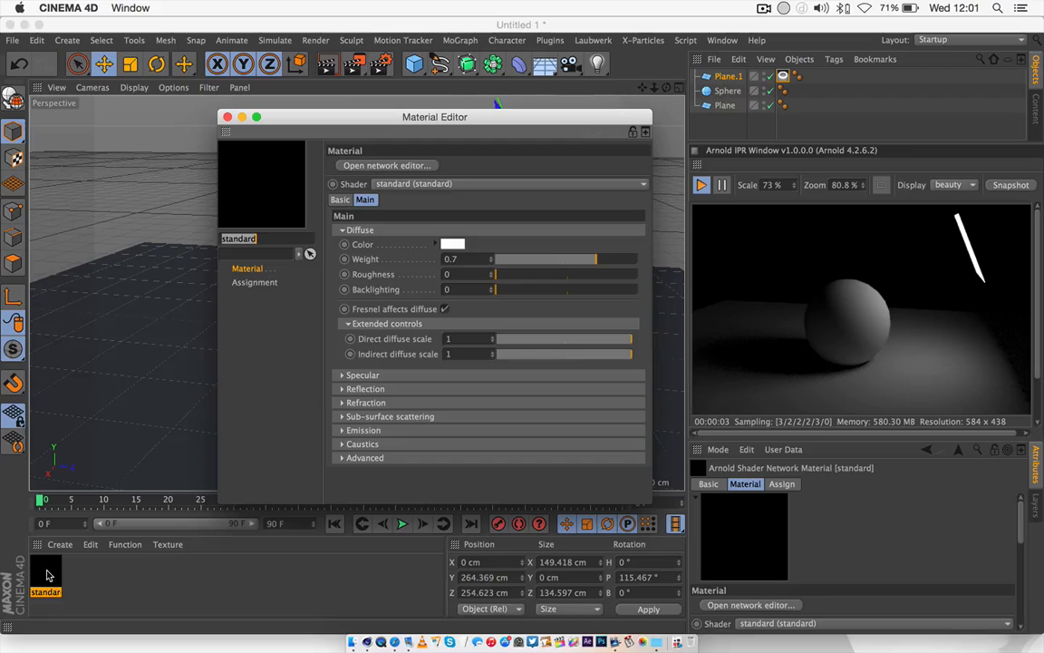
drag(452, 117, 238, 26)
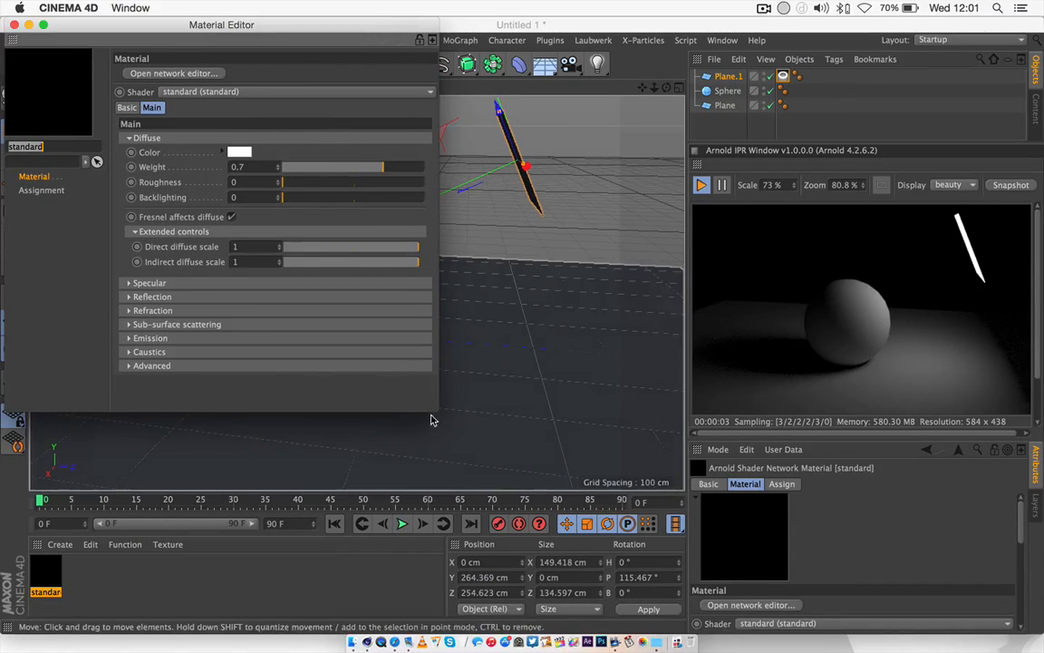
drag(430, 408, 343, 473)
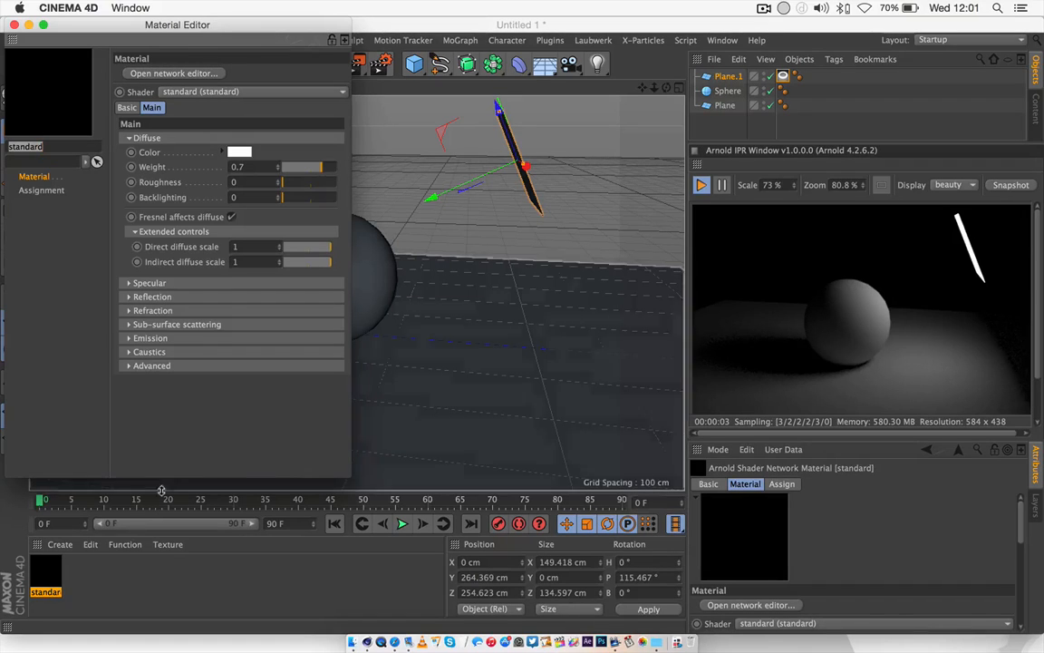
click(42, 576)
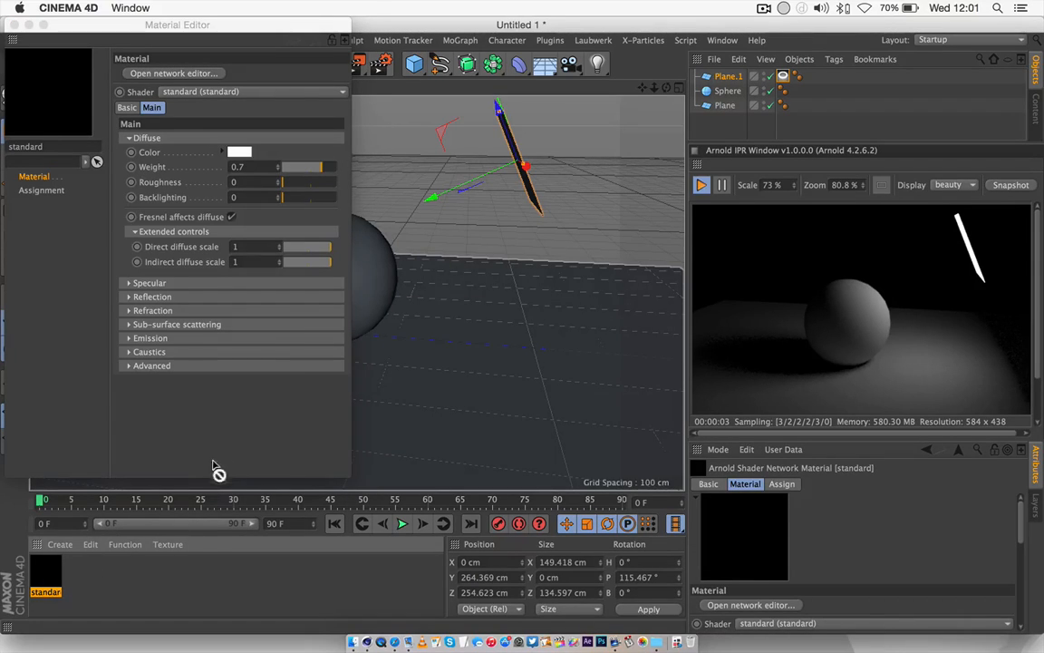
drag(300, 342, 371, 283)
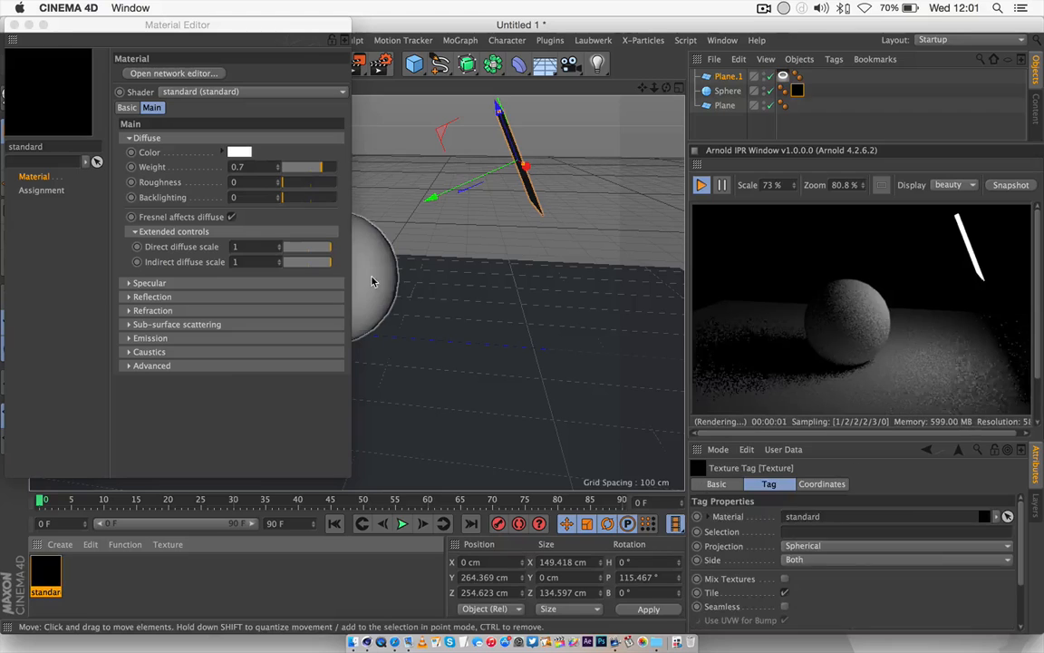
Step: Set the standard material's diffuse color to red
mouse_move(666, 88)
mouse_down()
mouse_move(645, 89)
mouse_move(698, 113)
mouse_move(669, 78)
mouse_move(657, 90)
mouse_move(672, 86)
mouse_up()
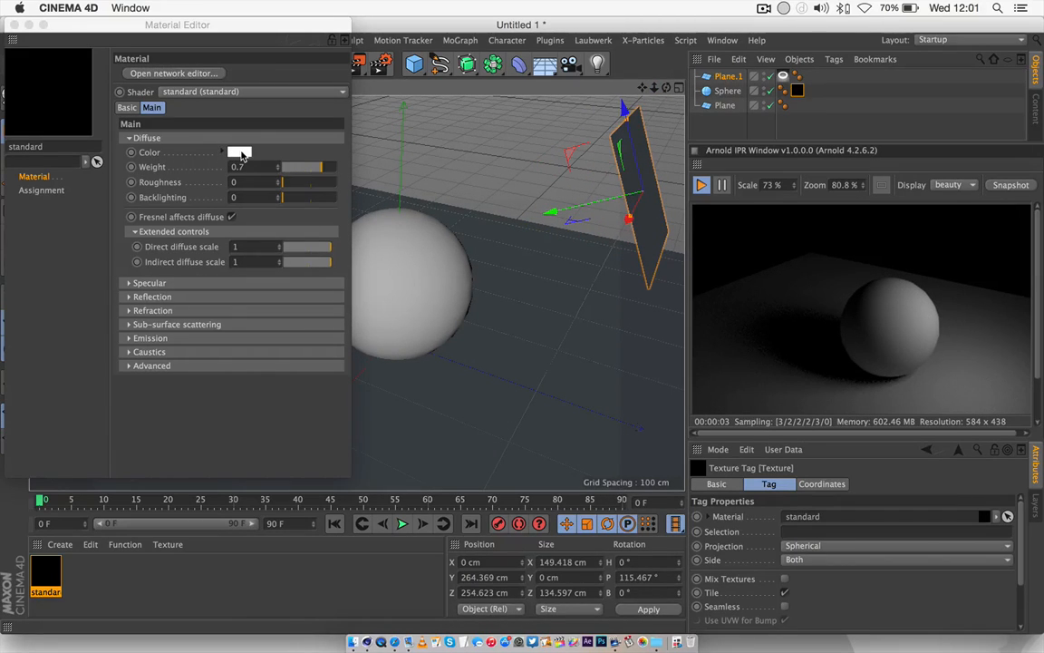
click(241, 154)
drag(238, 134, 253, 109)
click(271, 215)
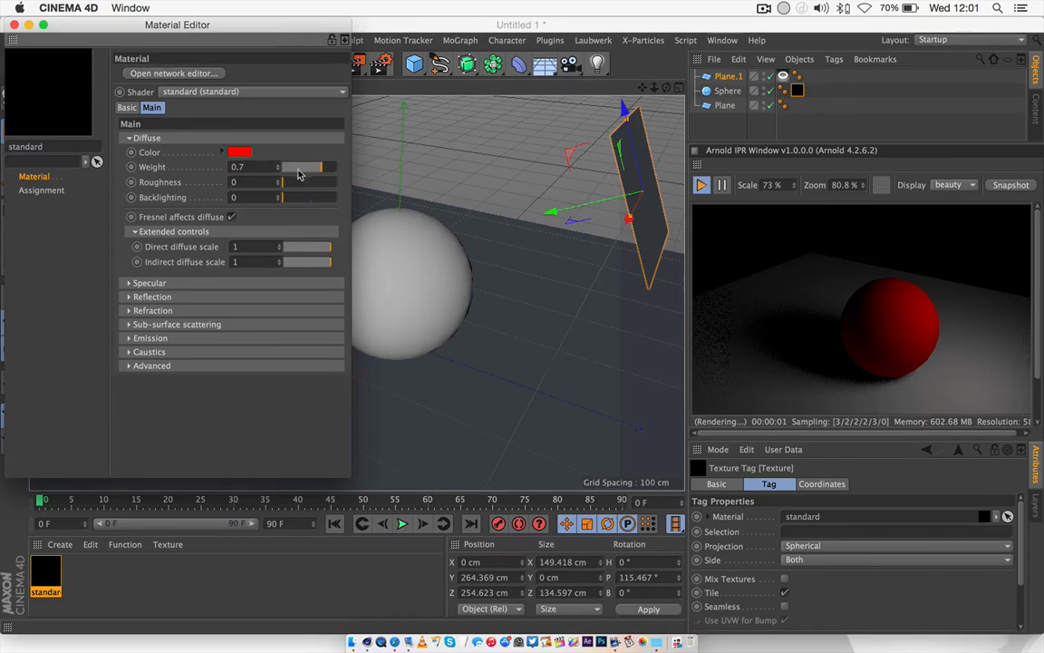
Step: Set the red standard material's reflection weight to 0.89 and inspect the reflections on the sphere
click(129, 298)
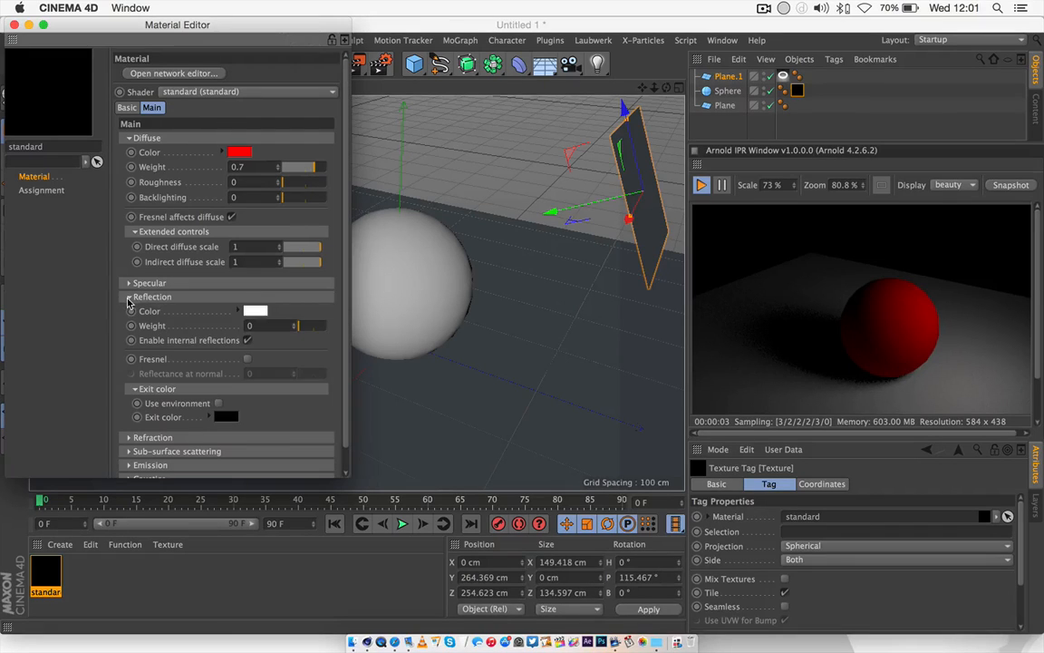
click(129, 297)
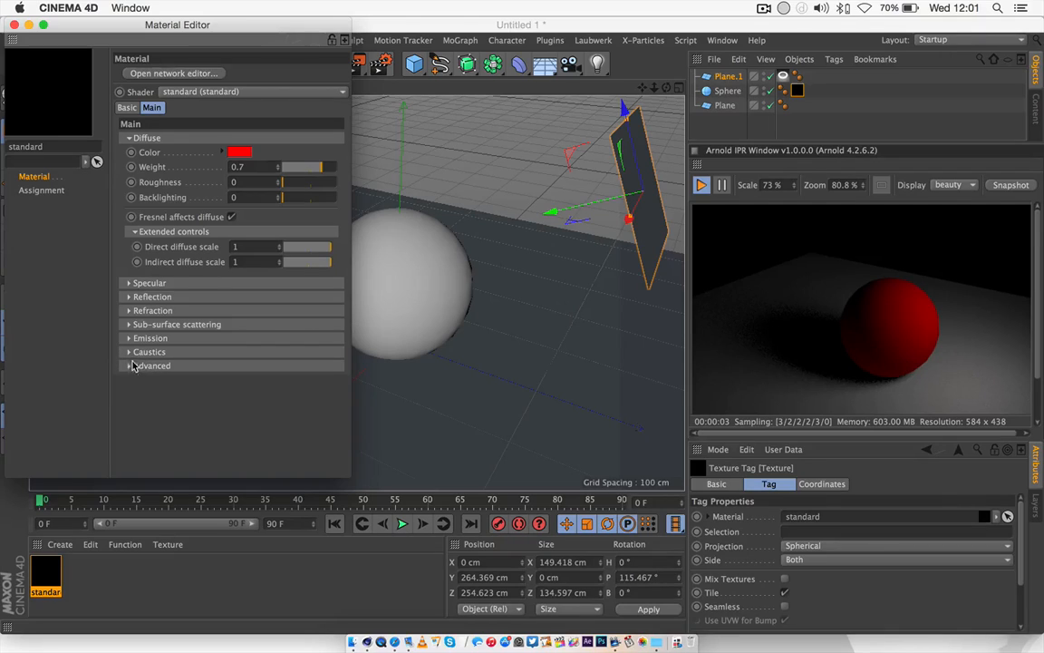
click(129, 297)
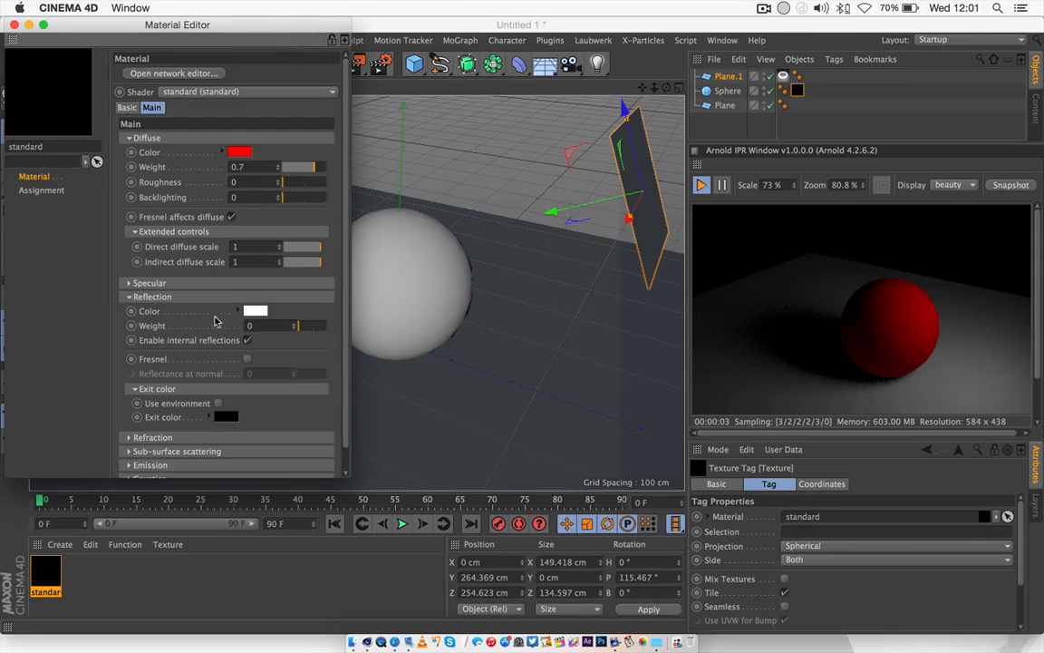
drag(312, 329, 323, 328)
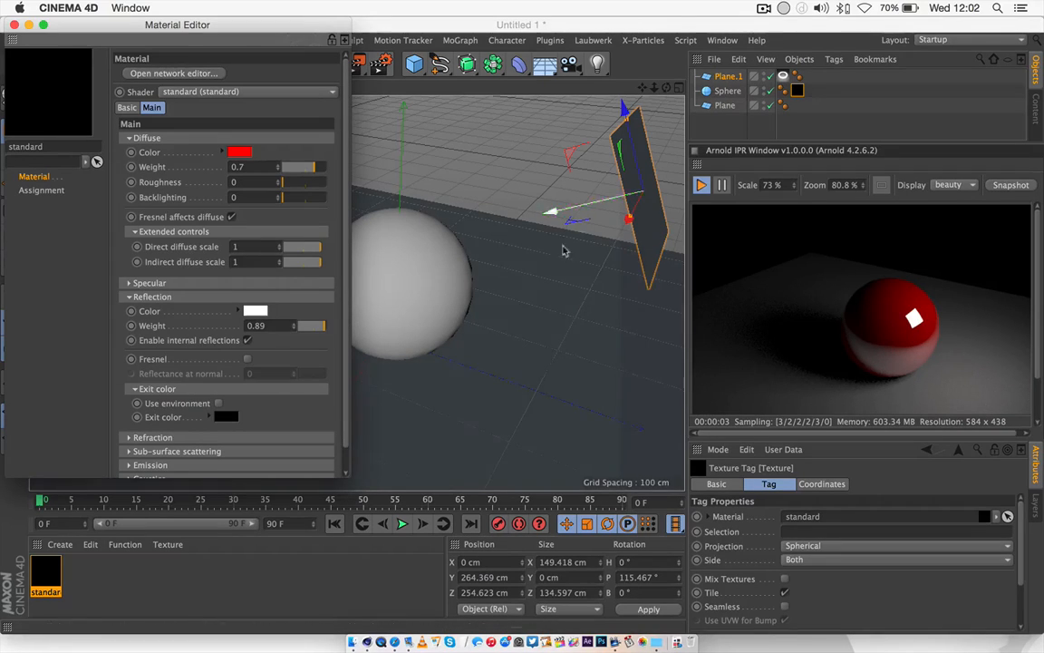
drag(668, 87, 357, 293)
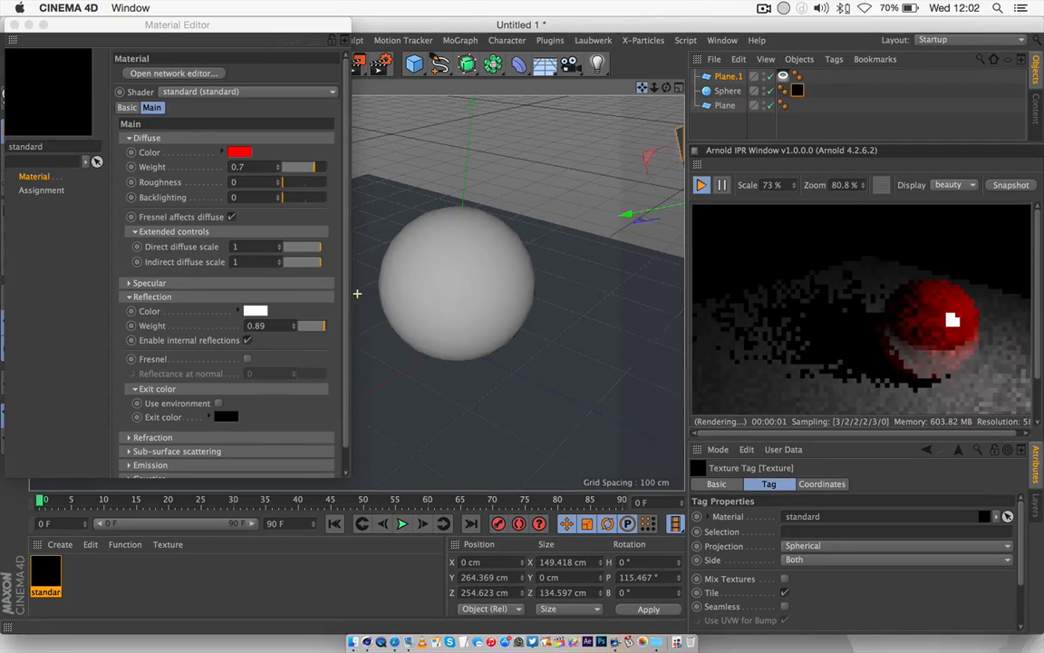
Step: Try Fresnel reflections on the red material with a reflectance at normal of 0.82
click(248, 360)
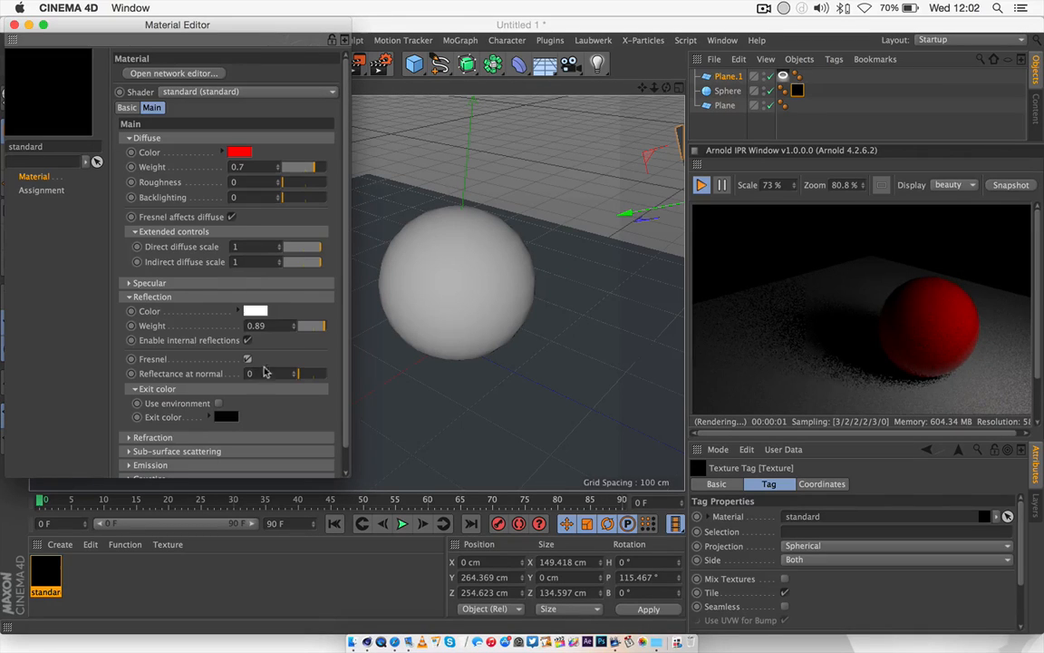
drag(305, 378, 322, 378)
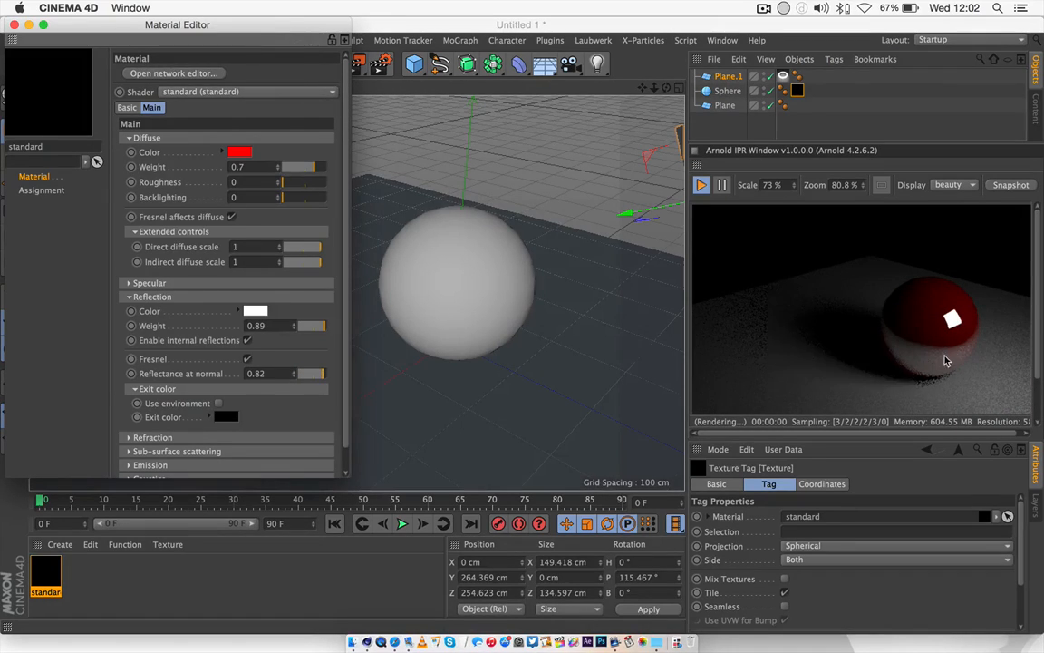
drag(311, 373, 294, 377)
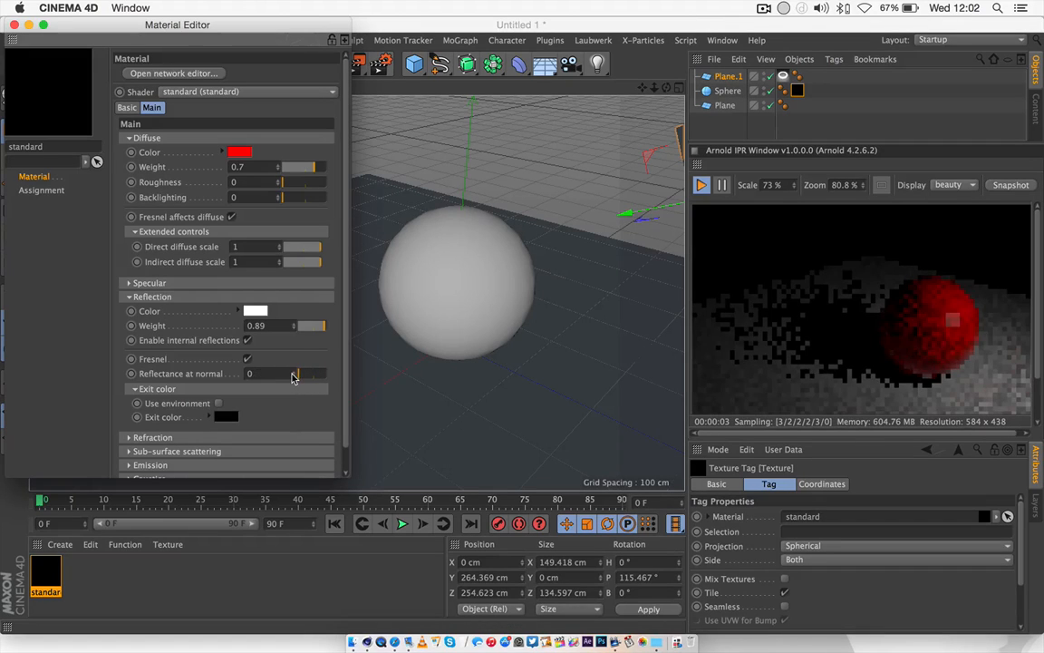
click(247, 359)
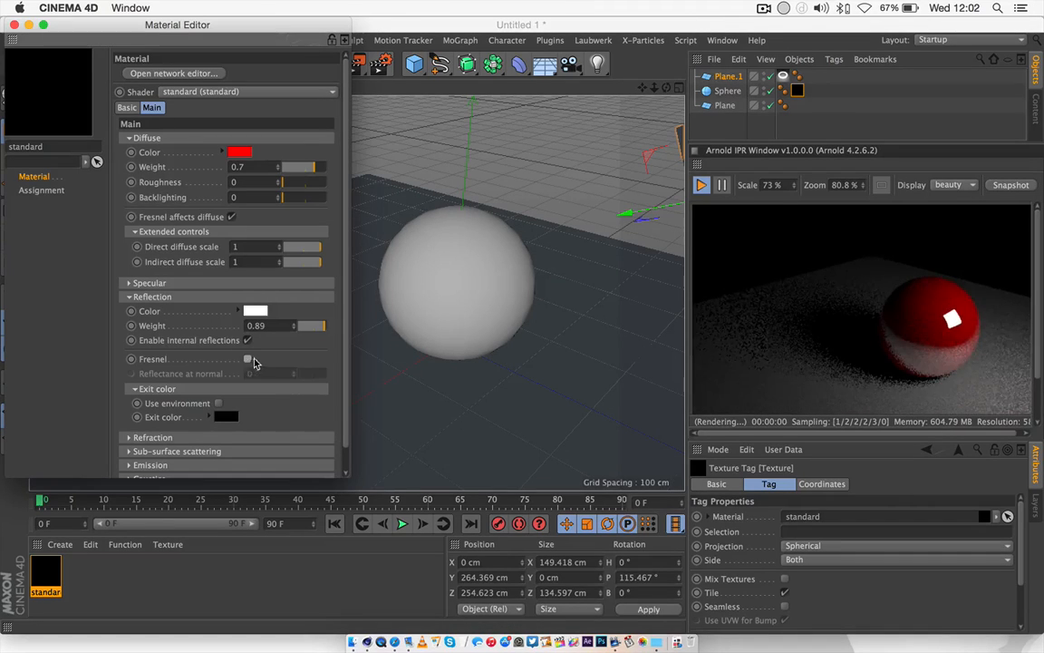
Step: Duplicate the sphere, move the copy to about Y 58, Z 135 cm, and shrink it to a radius of about 42 cm
alt+drag(356, 291, 369, 286)
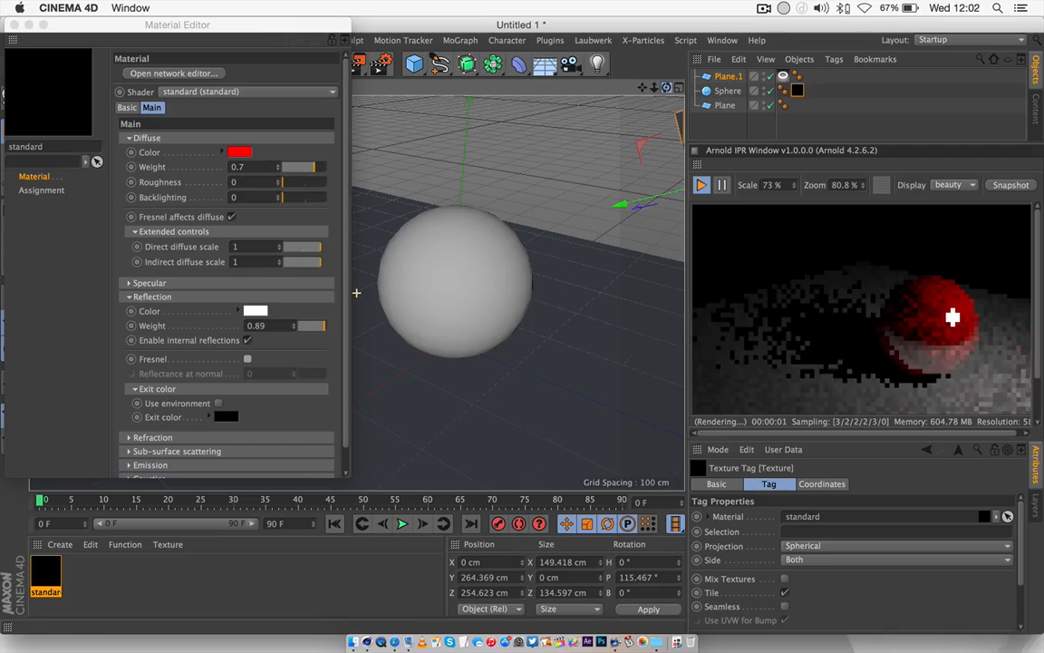
click(463, 282)
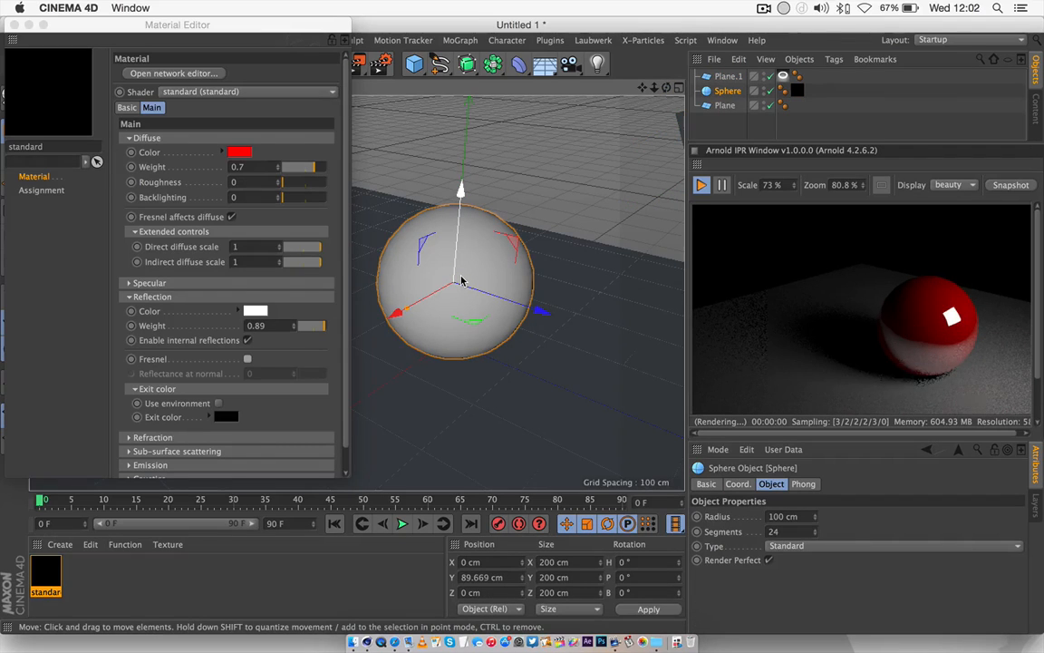
key(super+c)
key(super+v)
drag(534, 311, 645, 346)
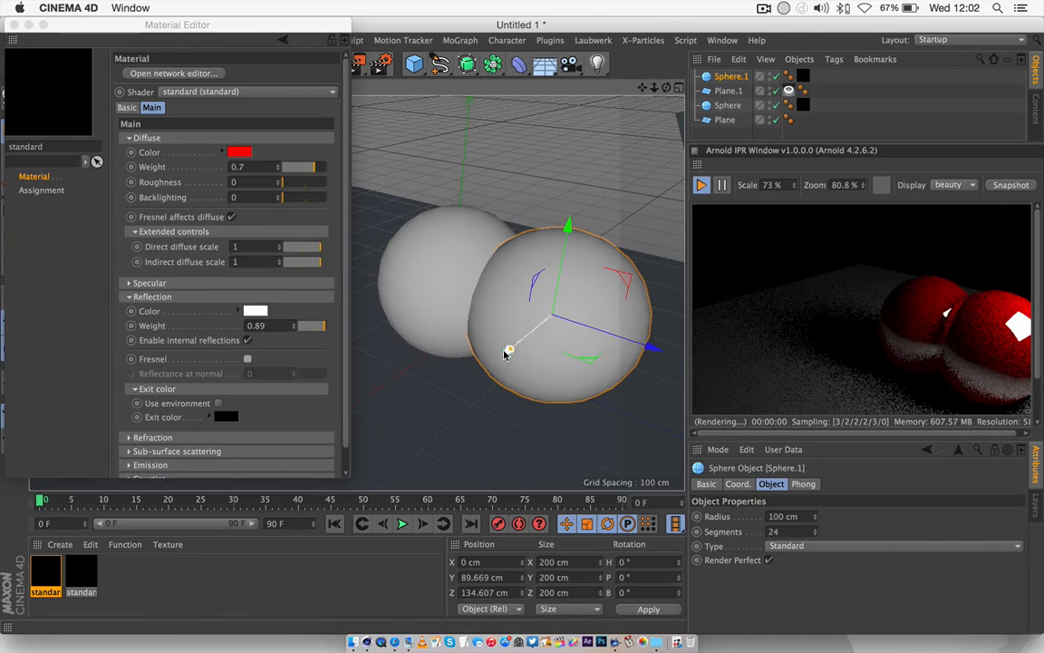
drag(510, 351, 586, 281)
drag(568, 229, 563, 254)
drag(666, 88, 643, 88)
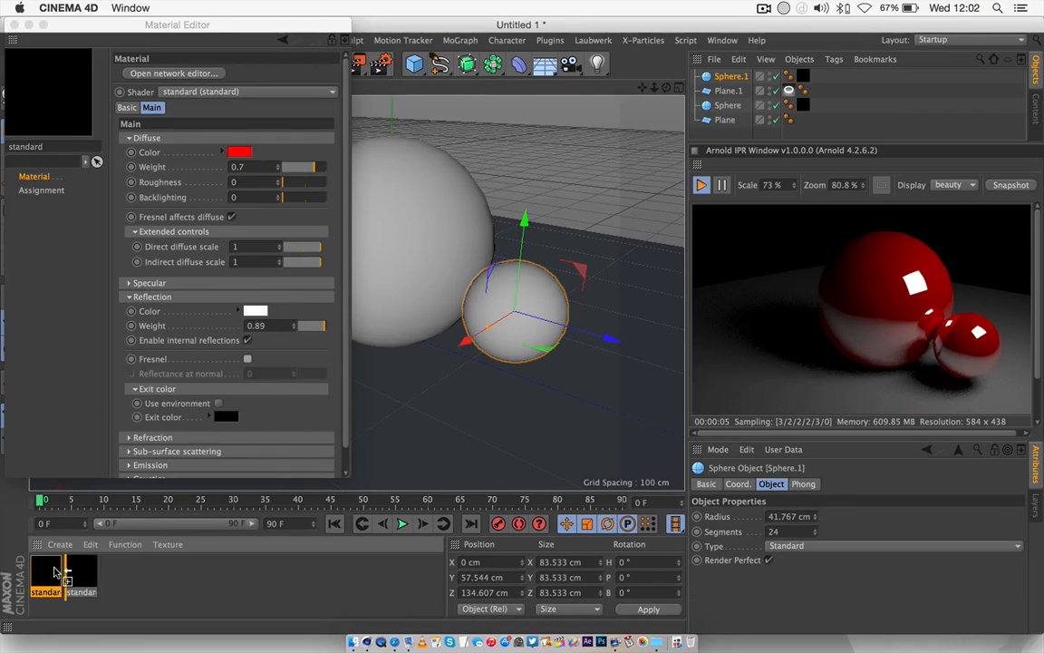
Step: Duplicate the red material, set the copy's diffuse color to cyan with hue 181°, and apply it to the small sphere
ctrl+drag(62, 573, 59, 577)
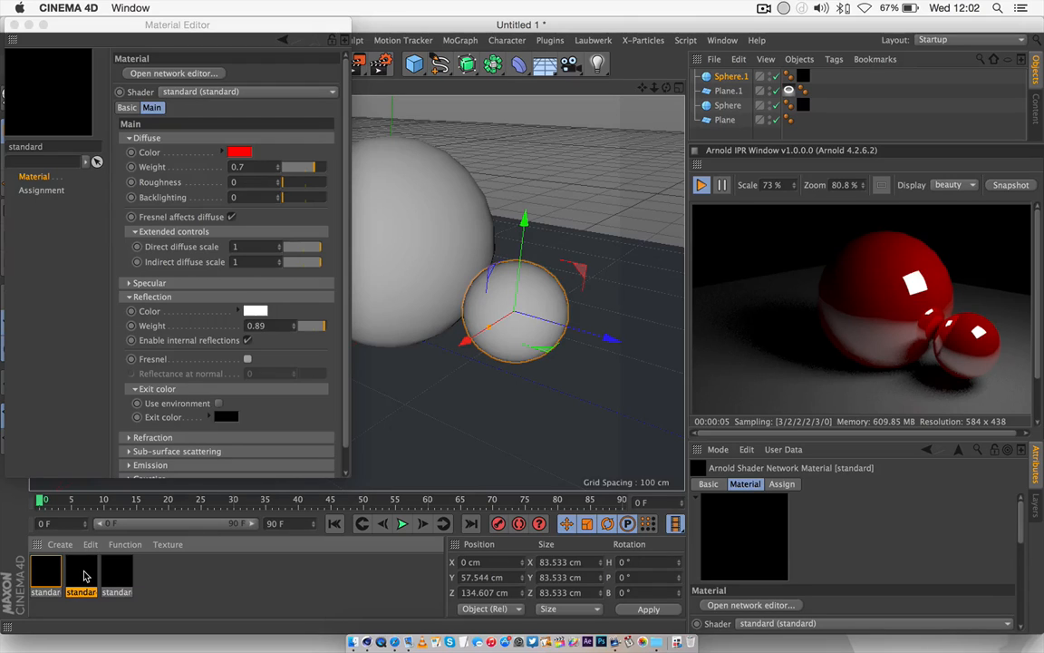
double_click(84, 576)
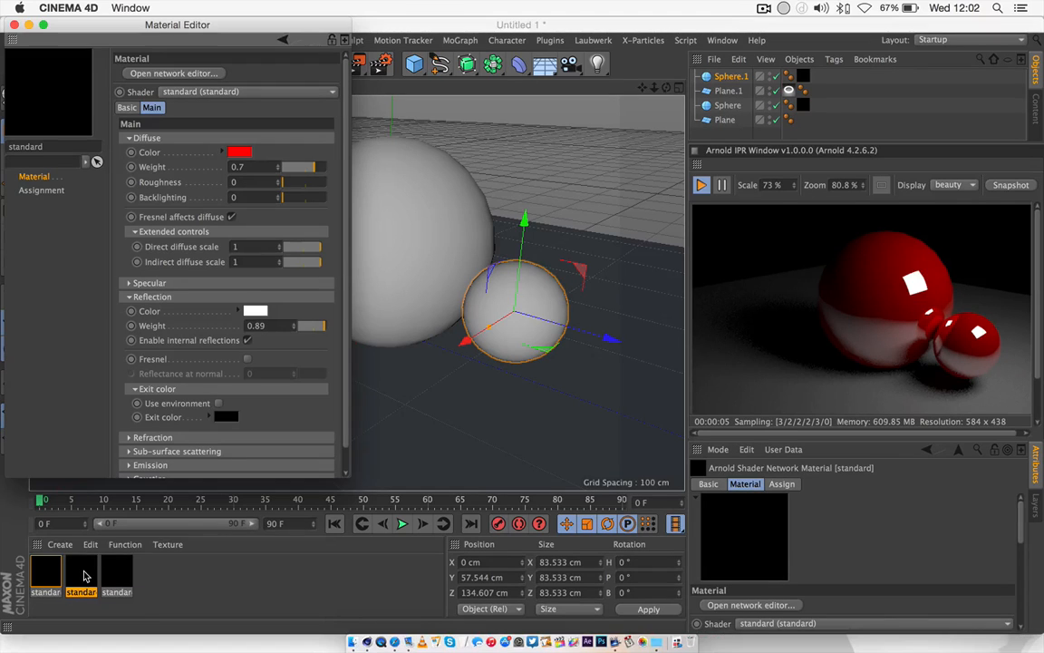
click(241, 152)
click(279, 108)
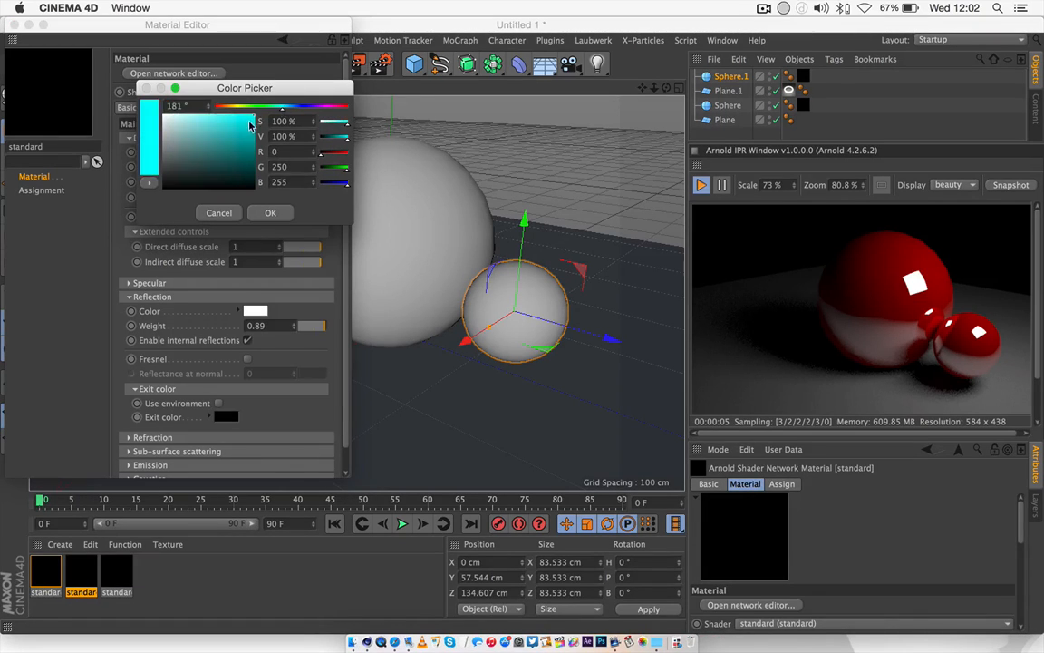
click(271, 212)
drag(81, 571, 491, 328)
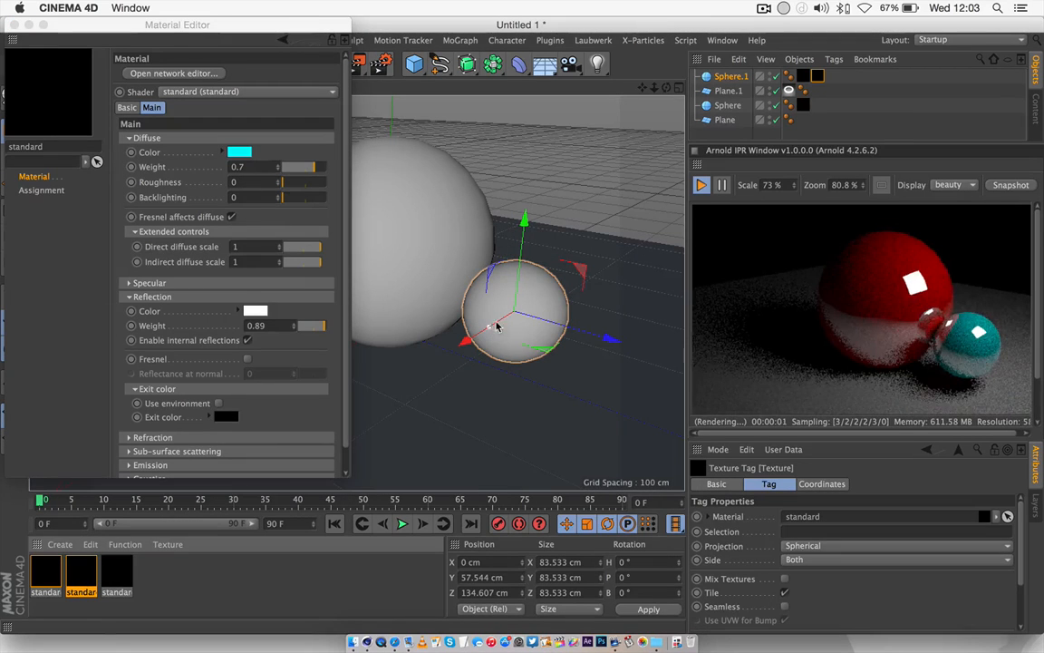
Step: Move the small sphere away from the large one to about Z 153 cm and inspect their mutual reflections
drag(611, 338, 634, 345)
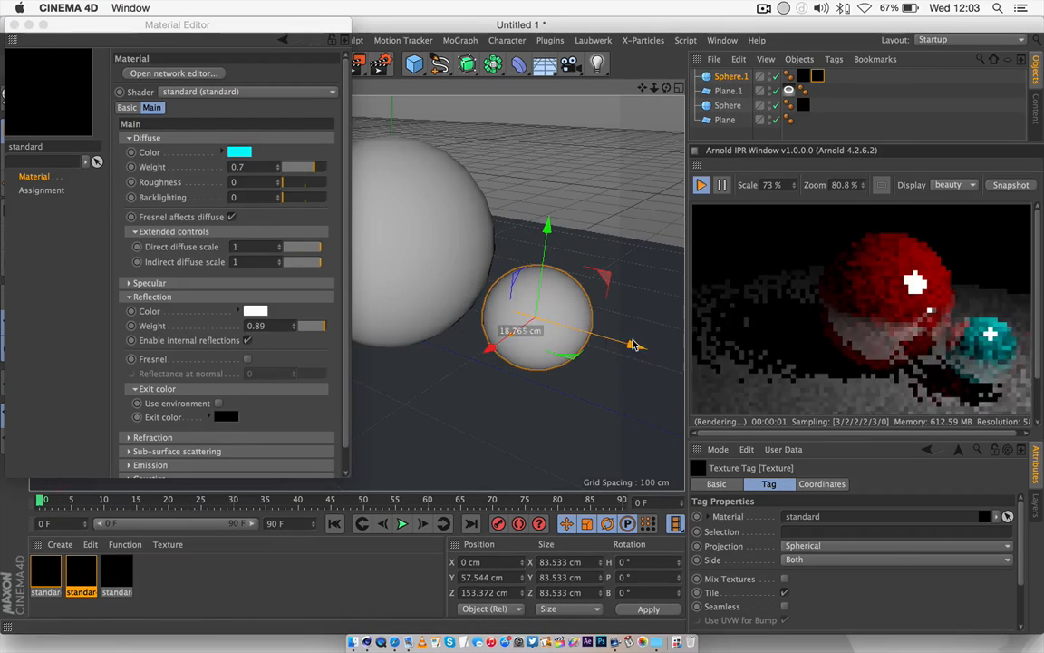
drag(655, 88, 730, 88)
drag(643, 88, 514, 77)
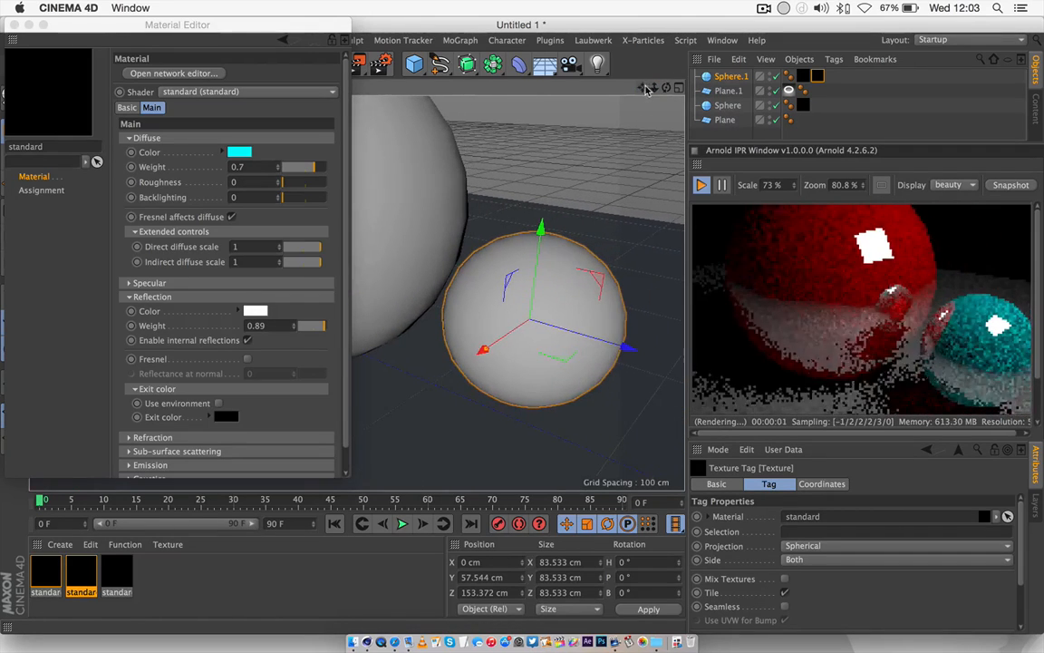
drag(666, 88, 602, 98)
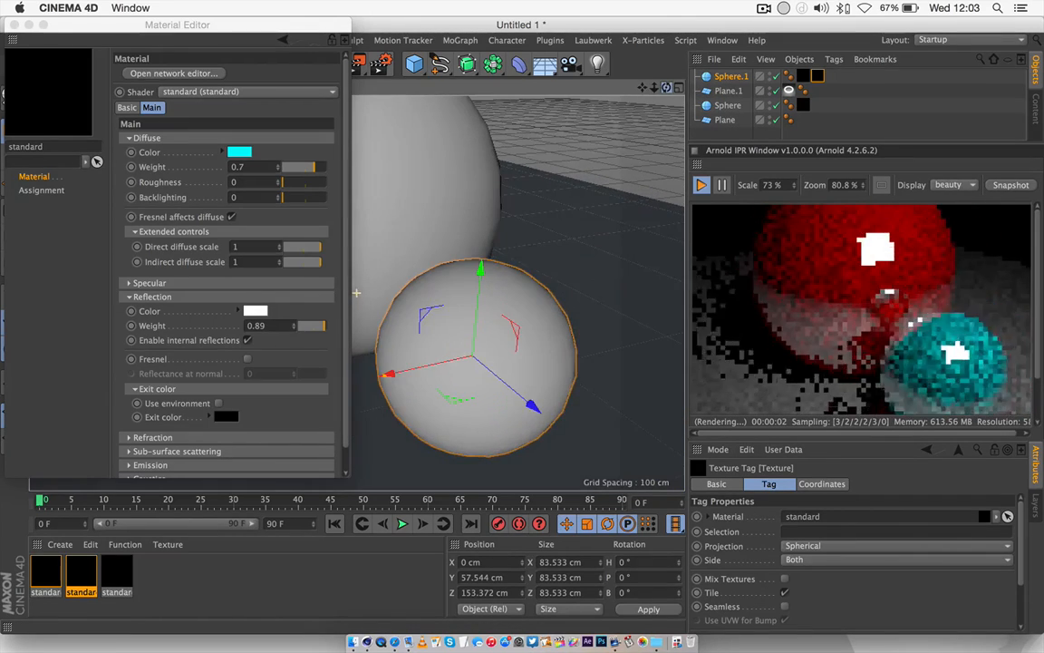
drag(667, 88, 596, 89)
Step: Set the cyan material's specular weight to 0.87
click(187, 217)
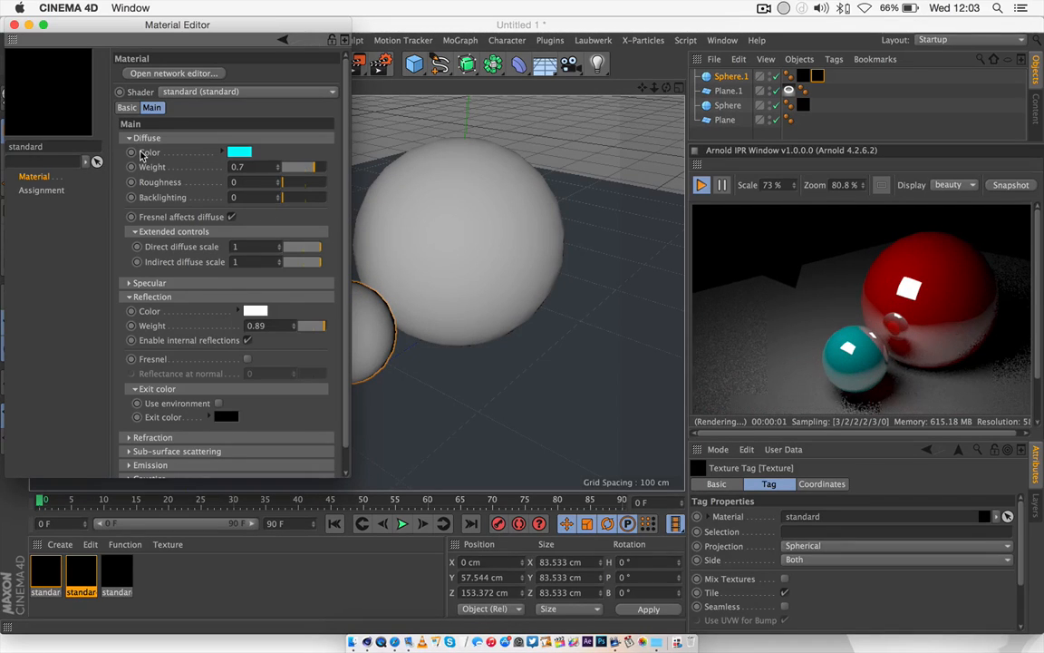
click(130, 137)
click(130, 152)
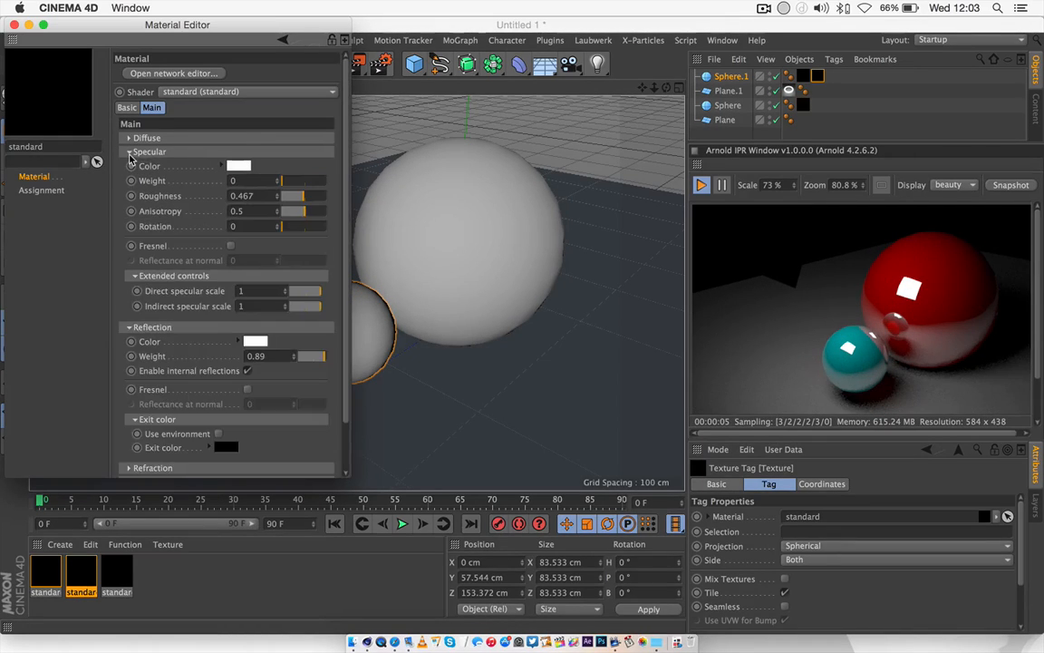
drag(295, 185, 322, 184)
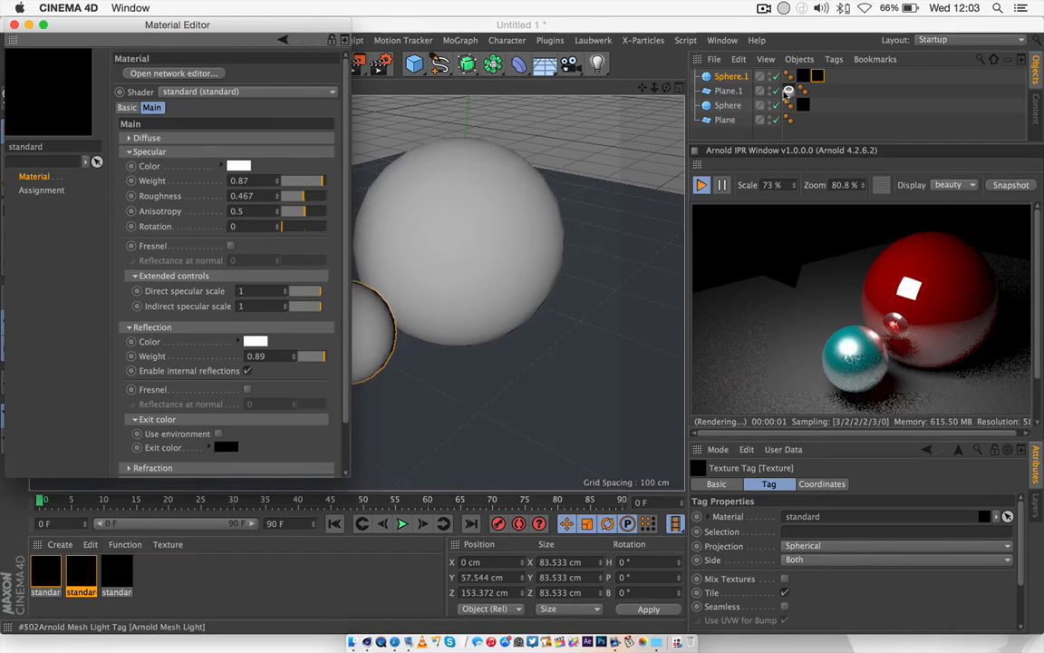
Step: Set the specular weight of the large sphere's material to 0.88 and close the Material Editor
click(729, 105)
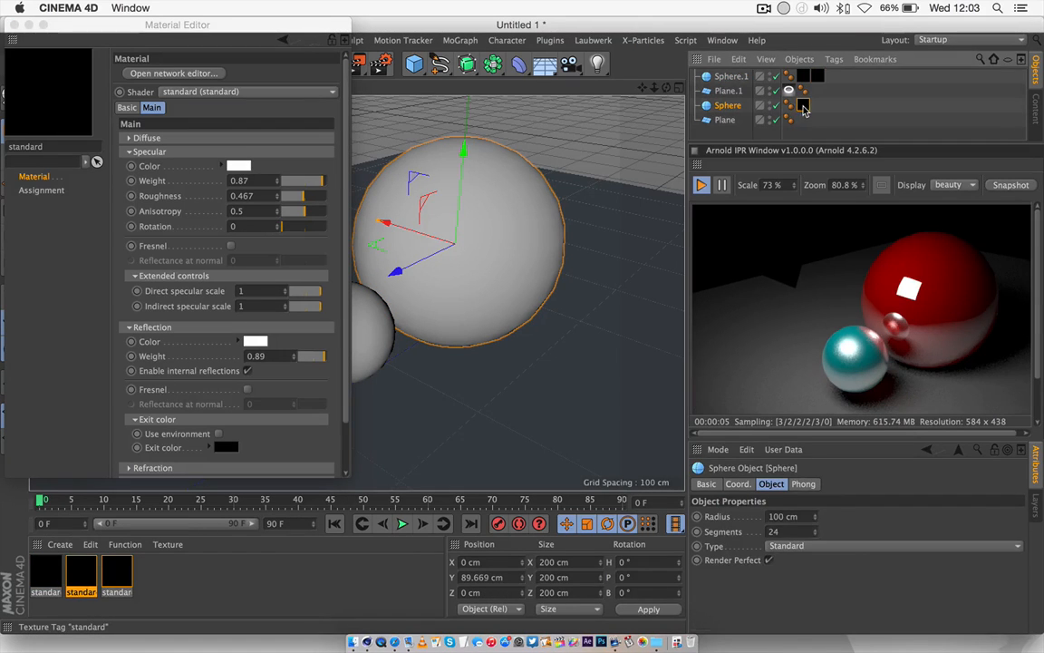
double_click(803, 106)
drag(292, 182, 322, 182)
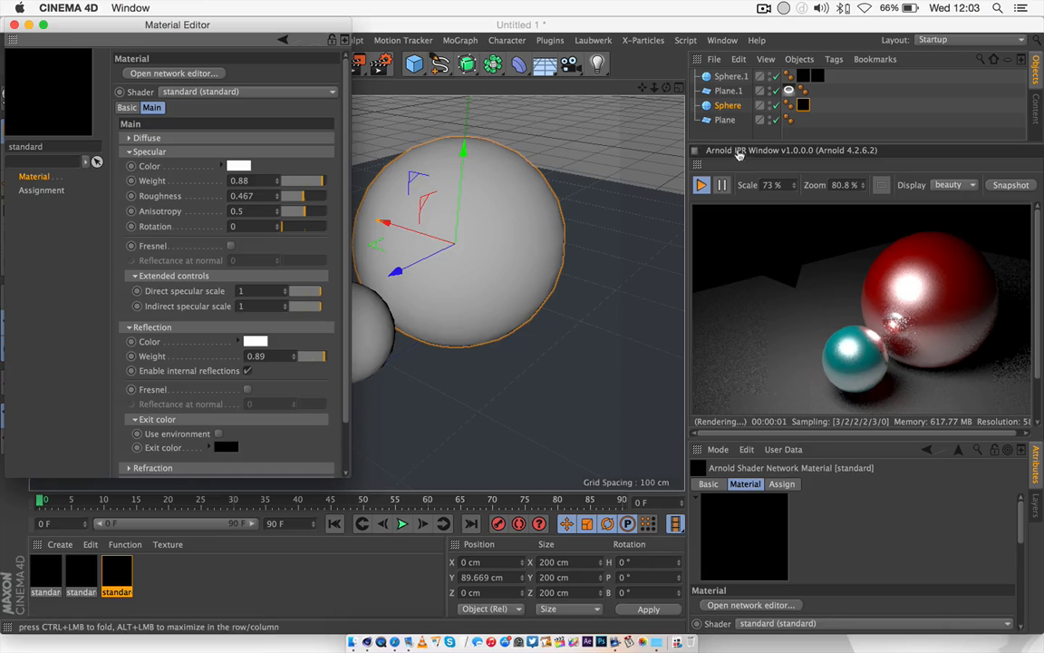
drag(666, 88, 672, 90)
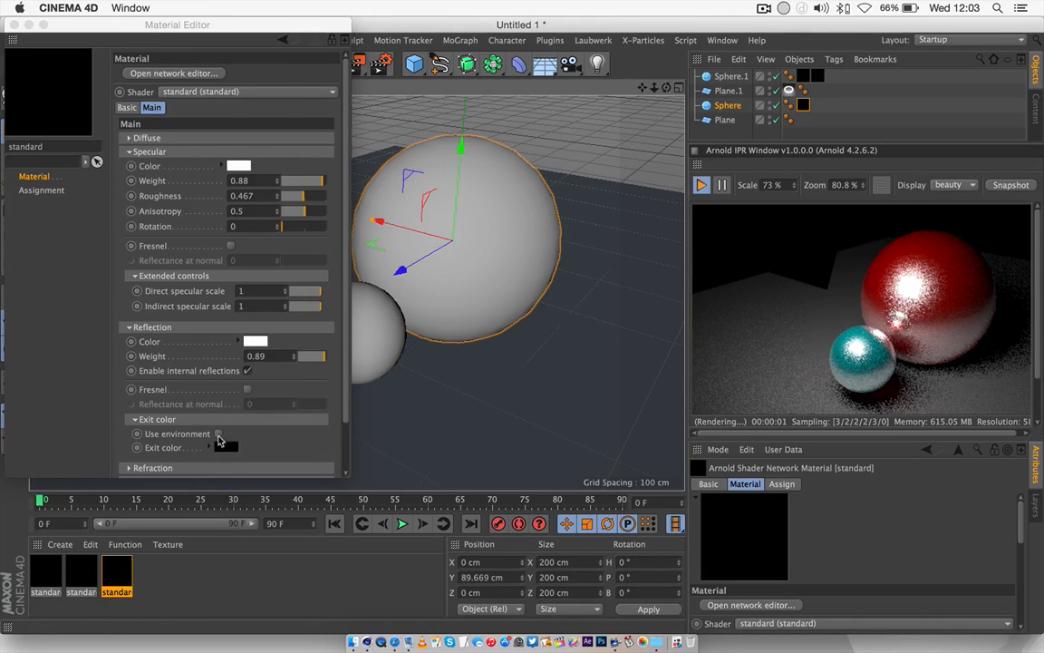
scroll(204, 418, down, 3)
click(127, 364)
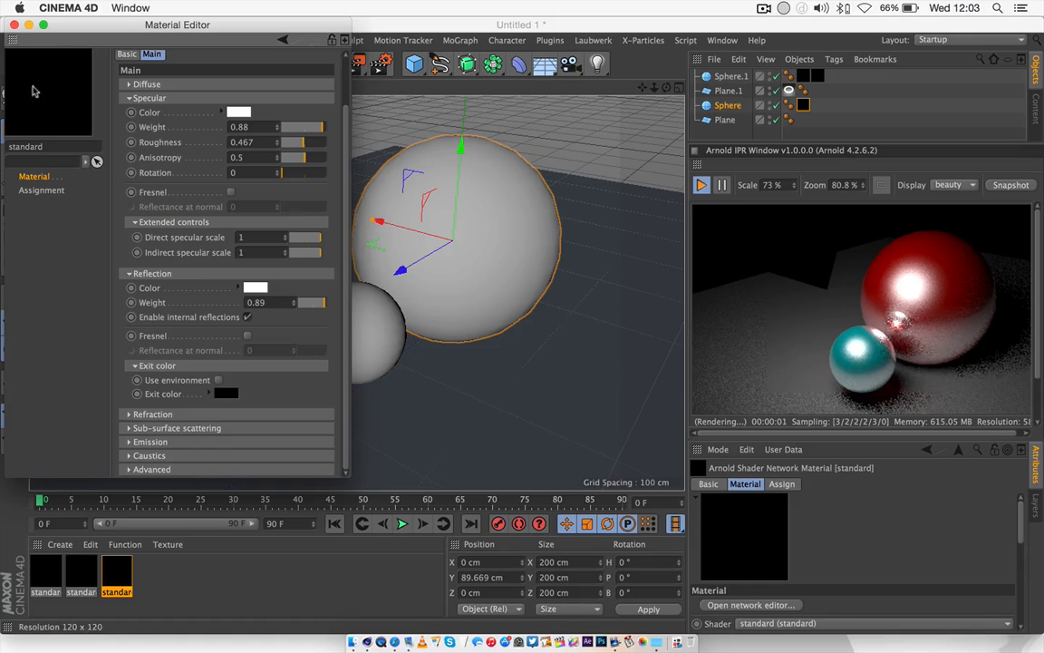
click(14, 24)
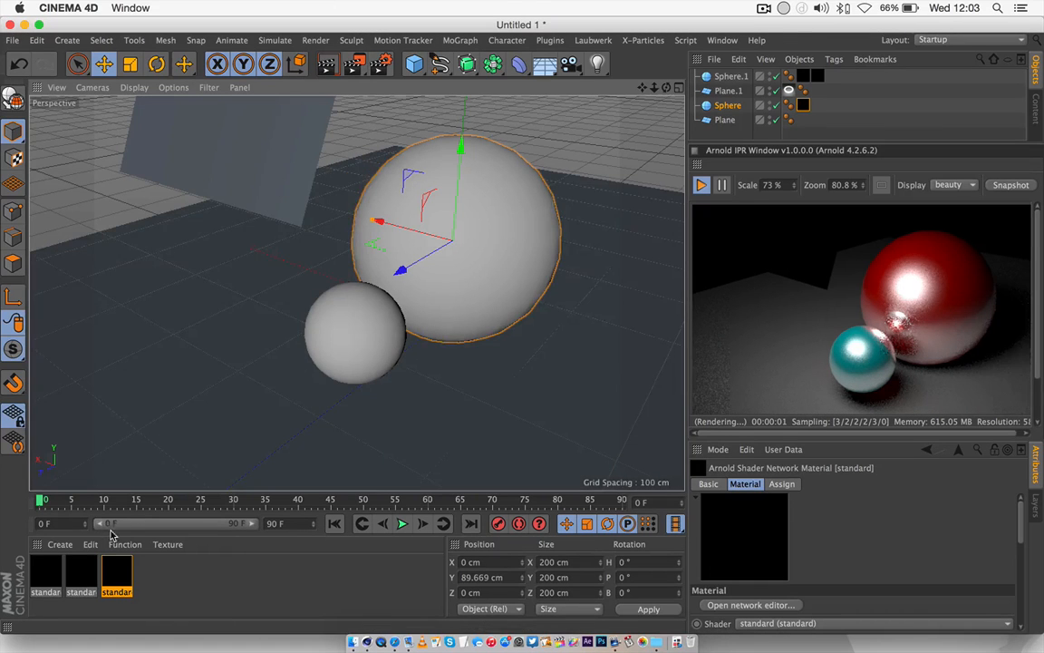
Step: Reposition the small sphere to about X -171, Z 116 cm, and minimize the scene window
mouse_move(667, 88)
mouse_down()
mouse_move(637, 88)
mouse_move(664, 78)
mouse_move(648, 91)
mouse_up()
scroll(532, 310, up, 3)
scroll(356, 292, up, 3)
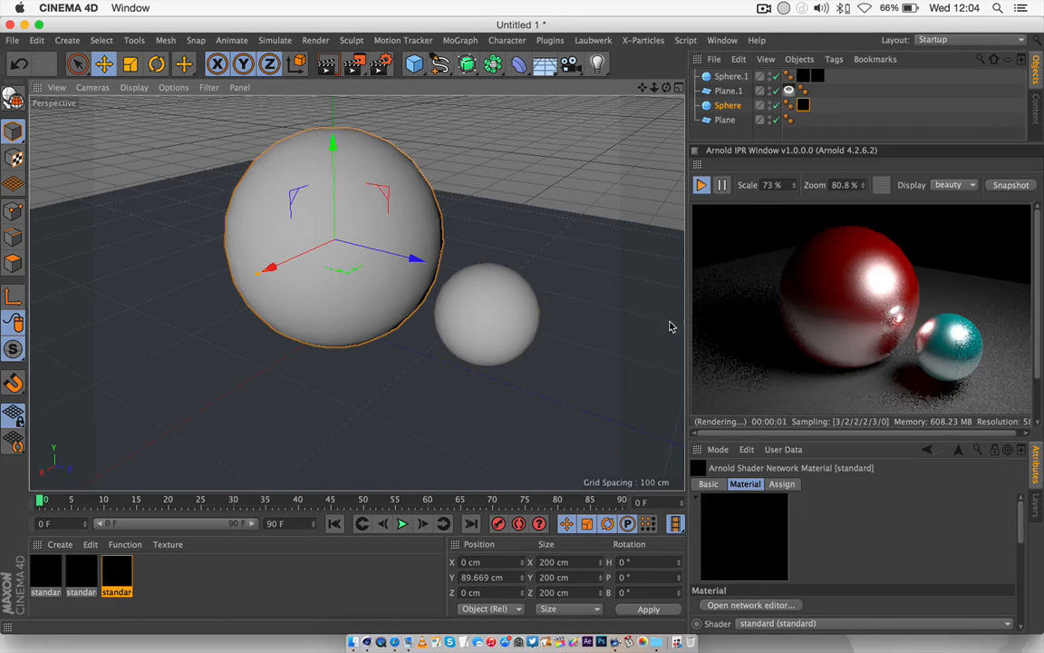
click(487, 313)
drag(438, 354, 566, 310)
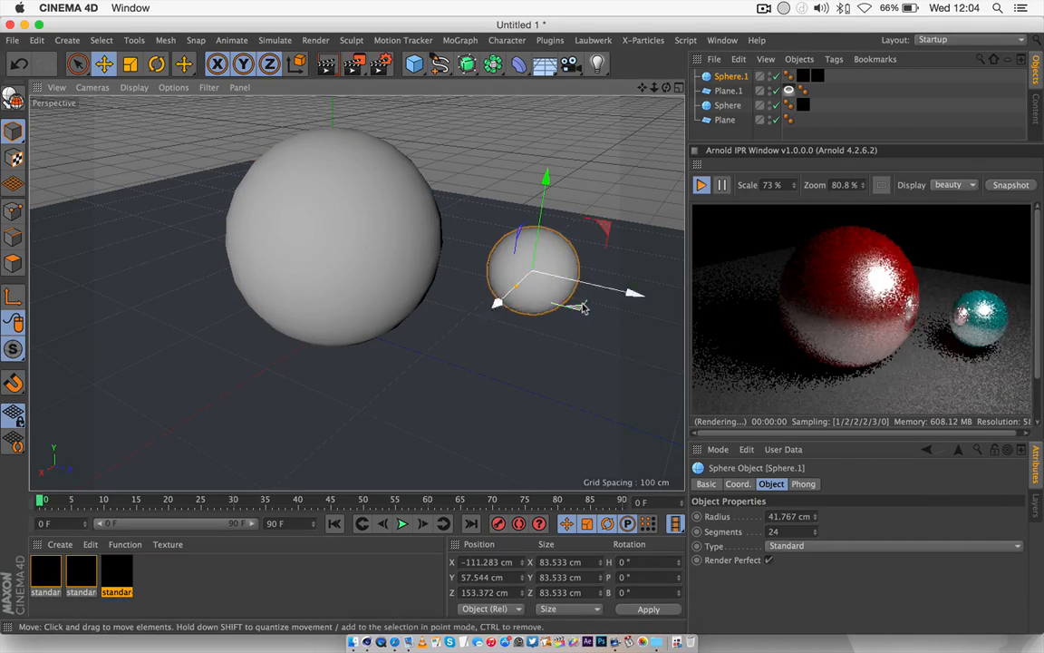
drag(634, 296, 594, 288)
drag(456, 299, 474, 282)
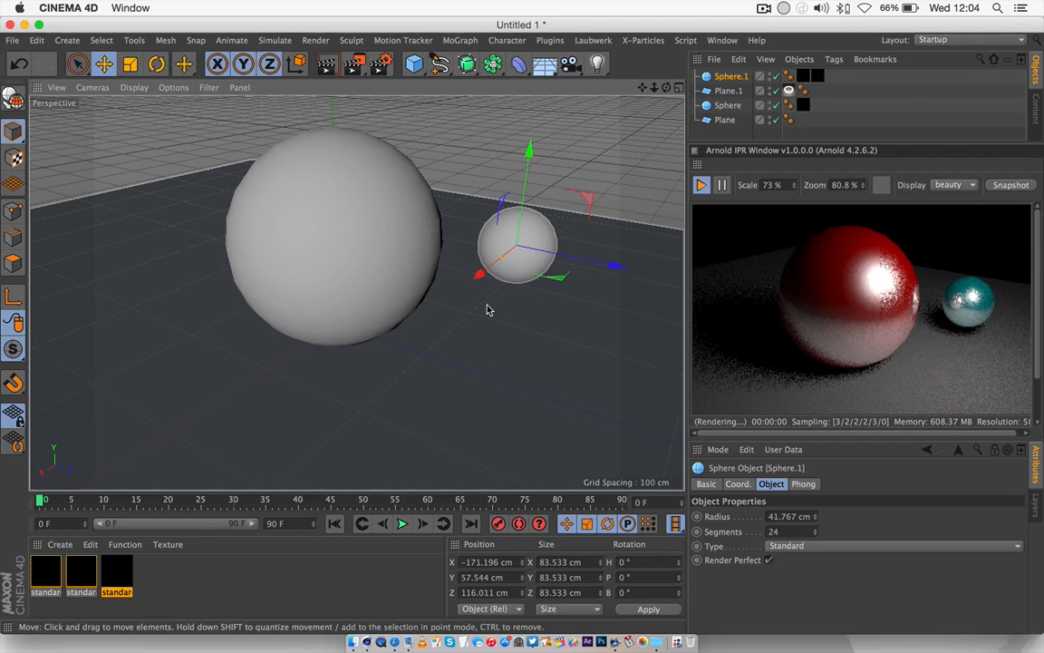
scroll(133, 208, down, 2)
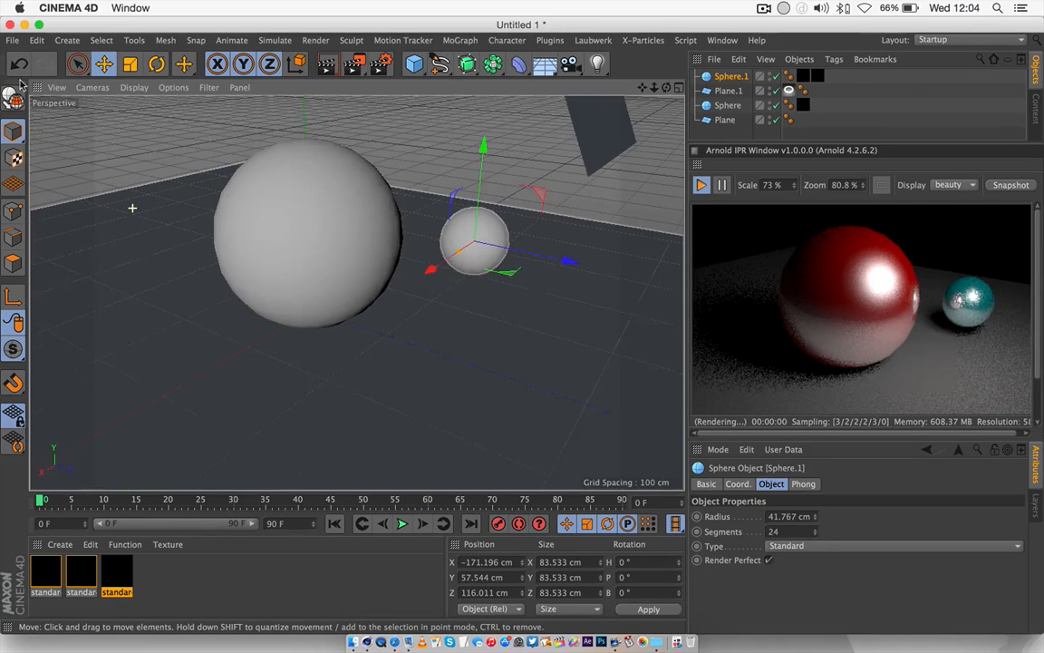
click(24, 24)
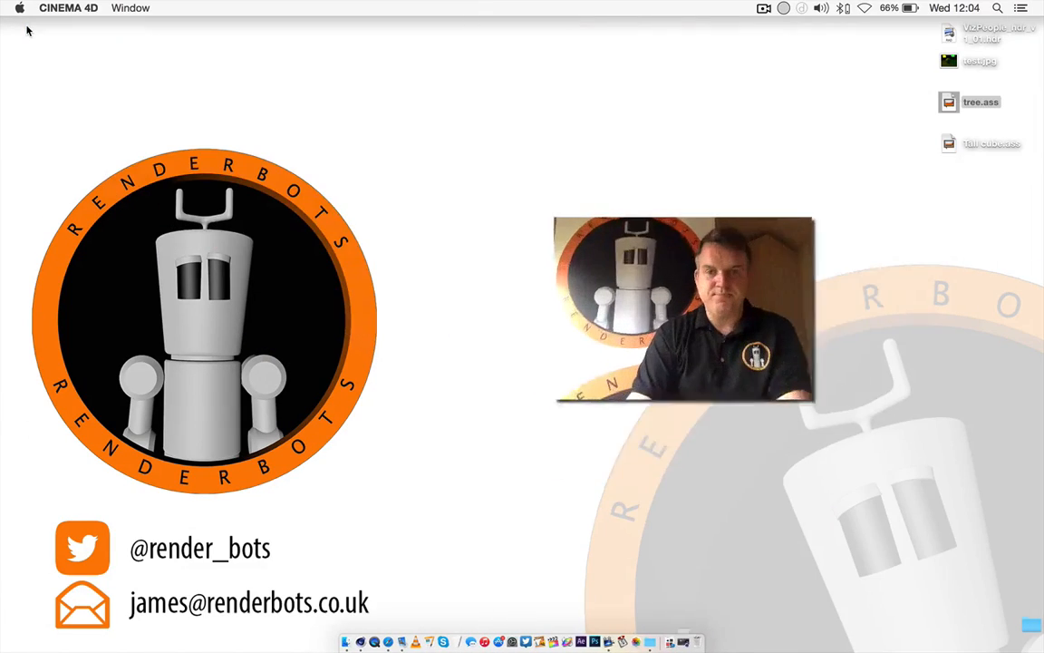